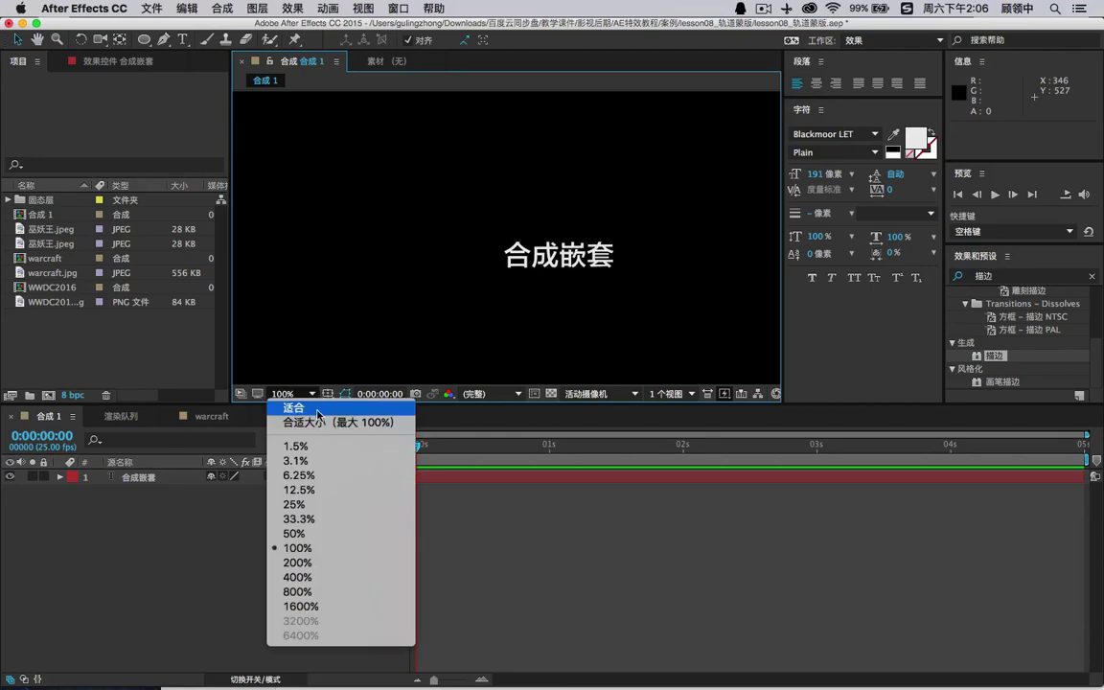
- Fit the composition in the viewer and dock the Paragraph panel in the Info panel's group
left_click(297, 535)
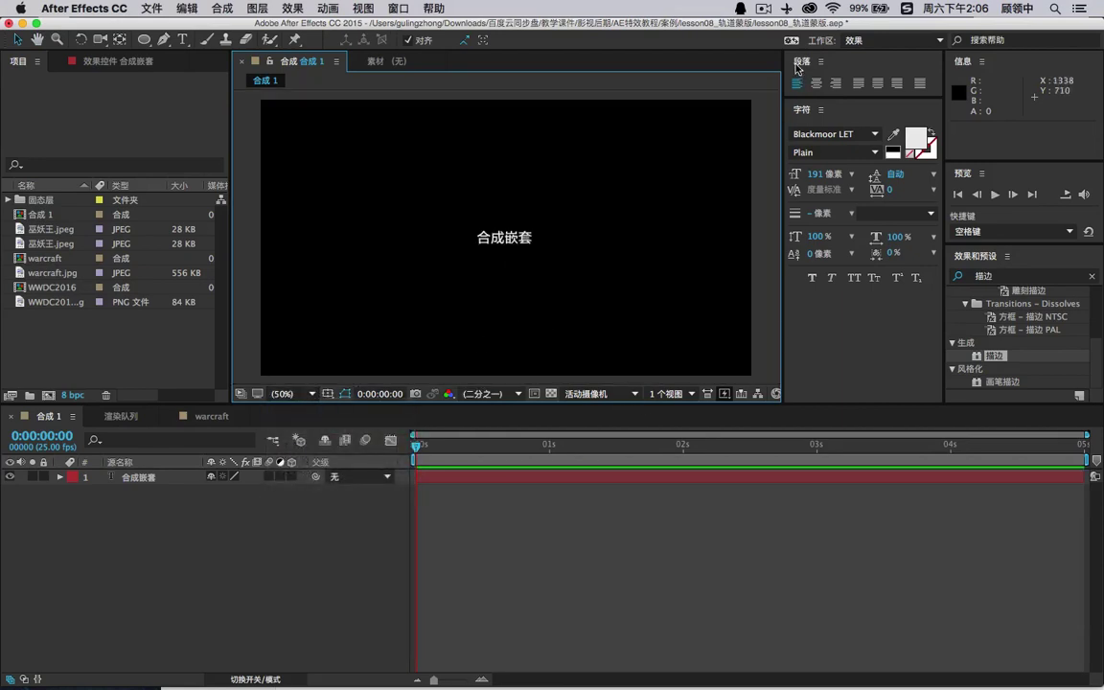
left_click_drag(811, 61, 945, 53)
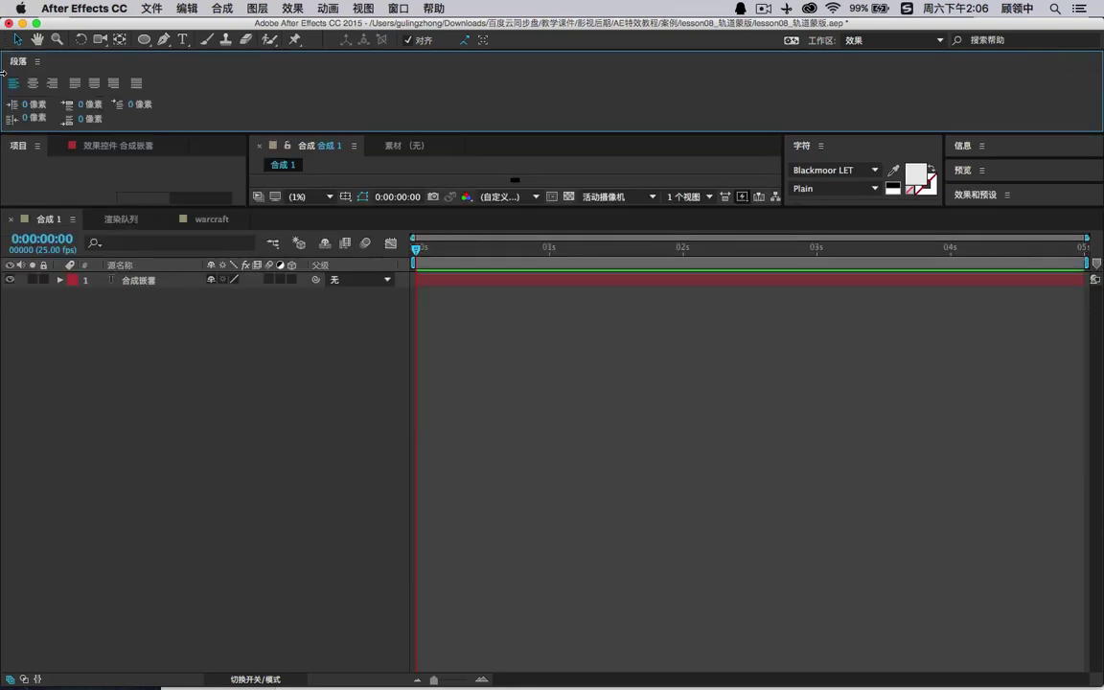
left_click_drag(19, 61, 1041, 414)
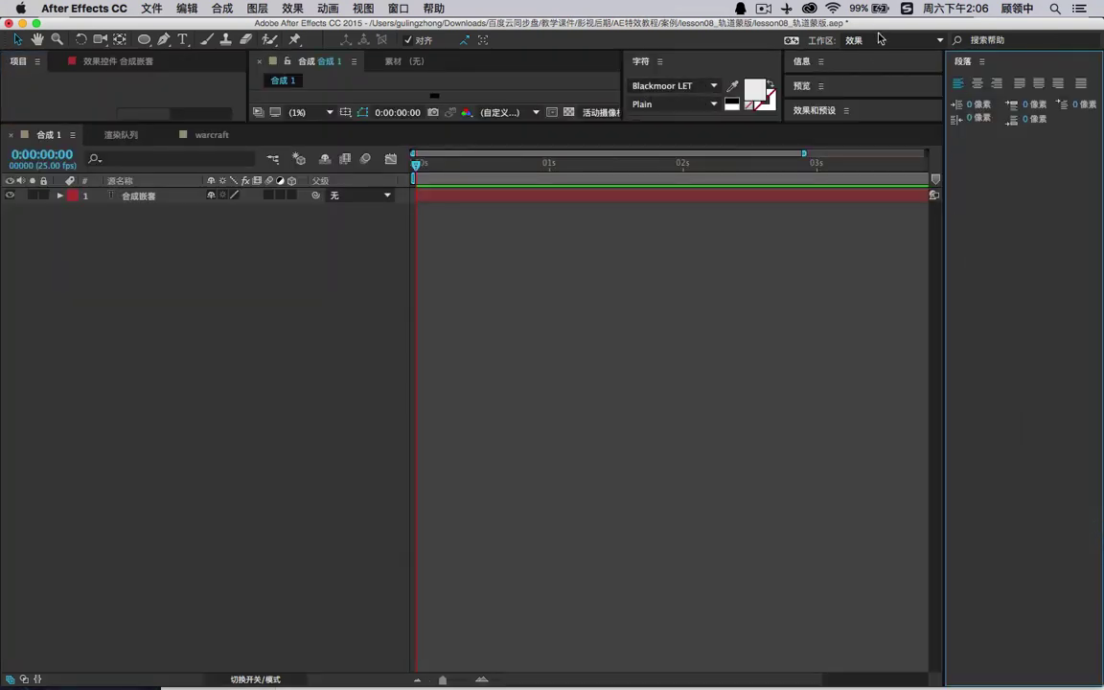
left_click_drag(971, 65, 844, 67)
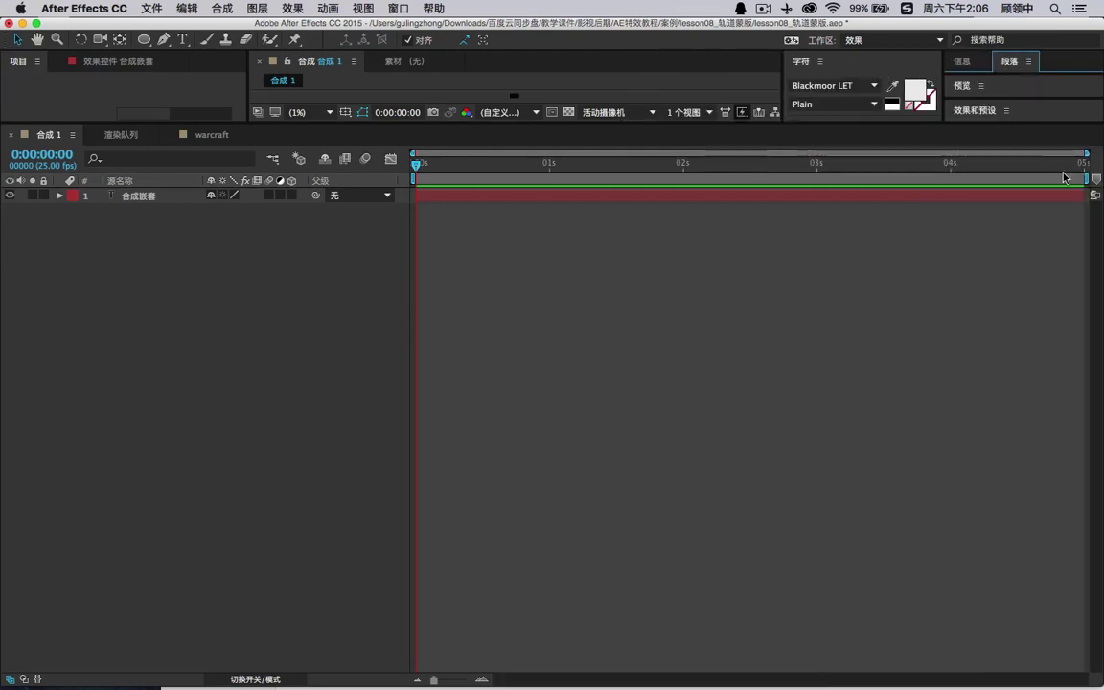
- Dock the Character panel in the same group as Info and Paragraph, and enlarge the viewer area above the timeline
left_click(820, 62)
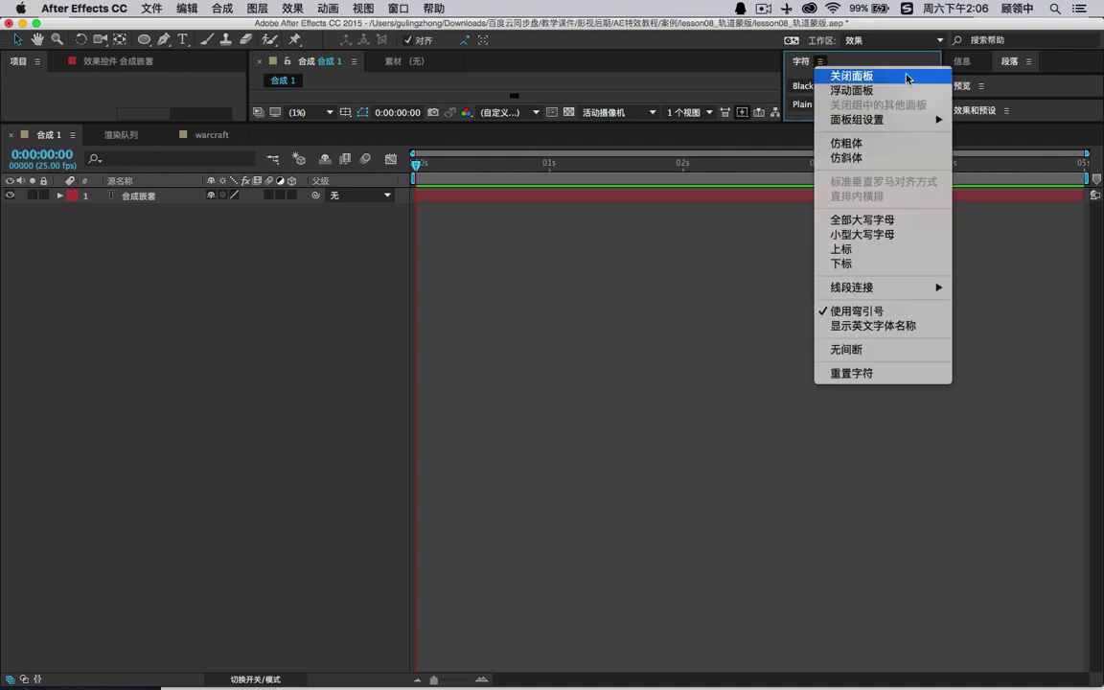
left_click(882, 65)
left_click_drag(882, 65, 1066, 67)
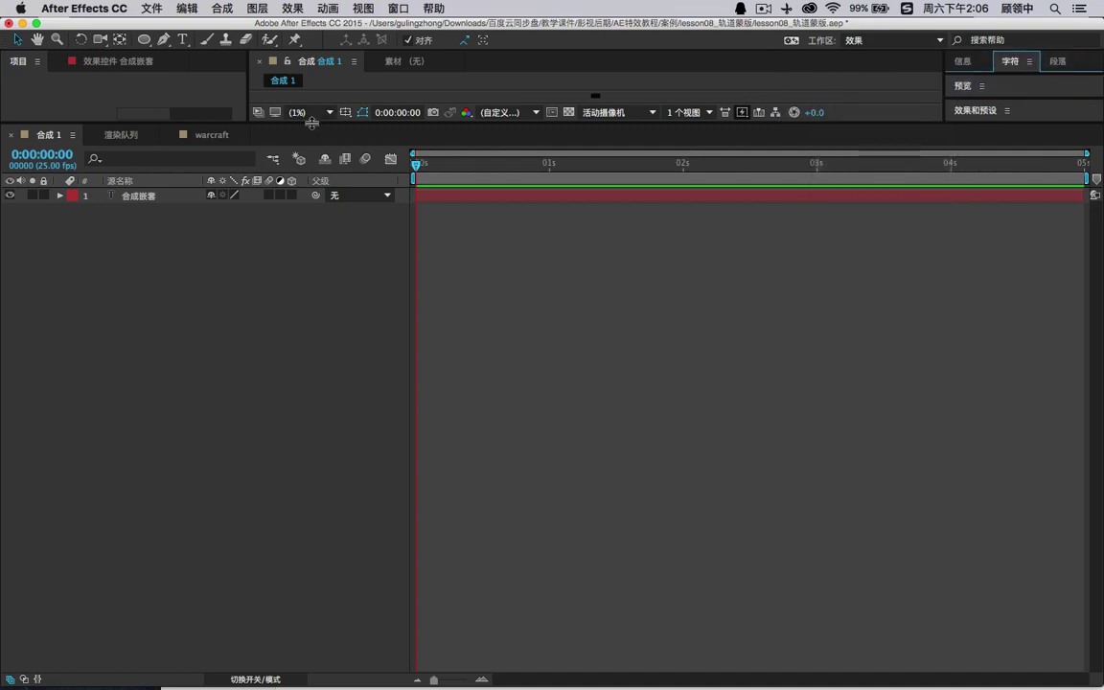
left_click_drag(312, 121, 335, 511)
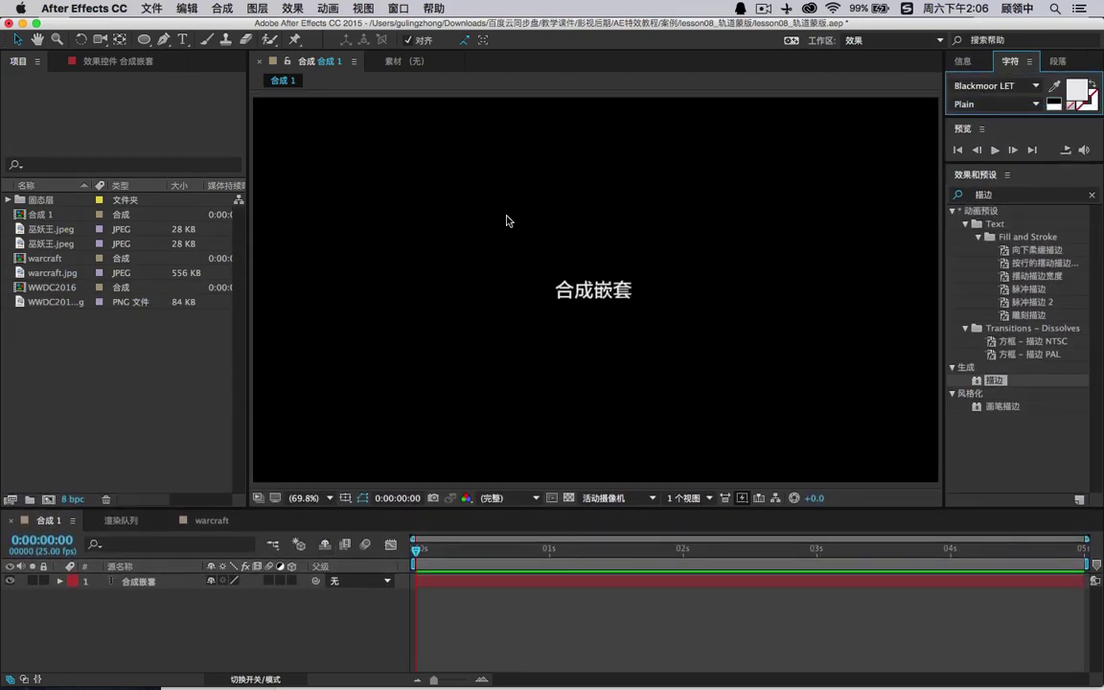
- Create a new composition from the HDV/HDTV 720 25 preset and view it at 50% magnification
left_click(594, 290)
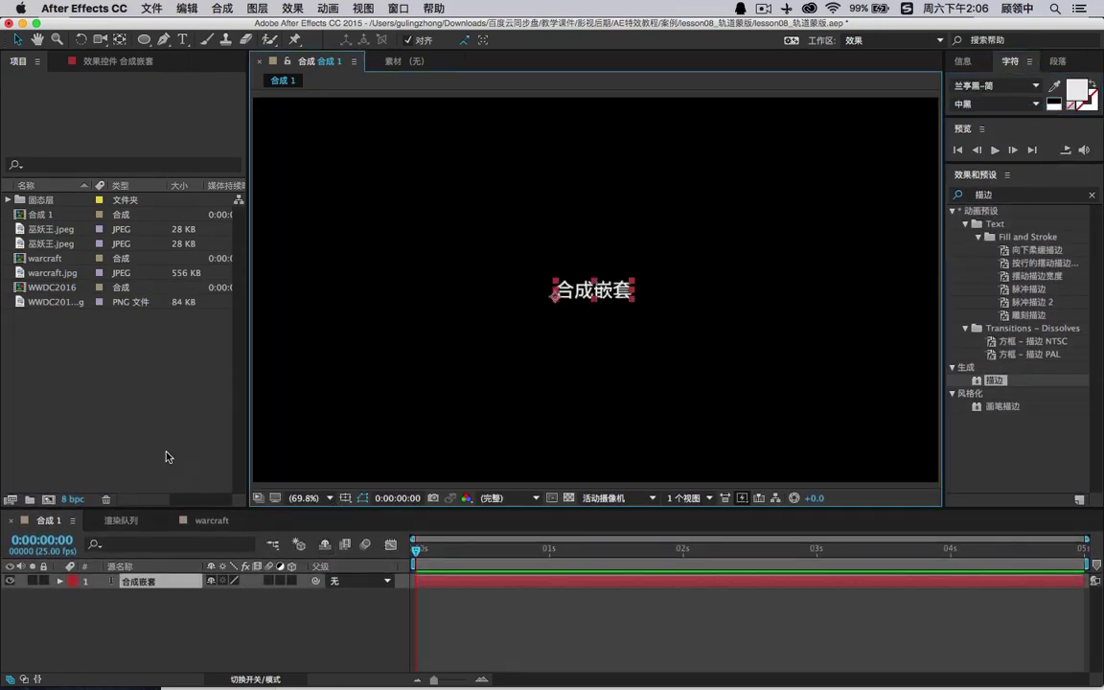
left_click(86, 455)
left_click(52, 499)
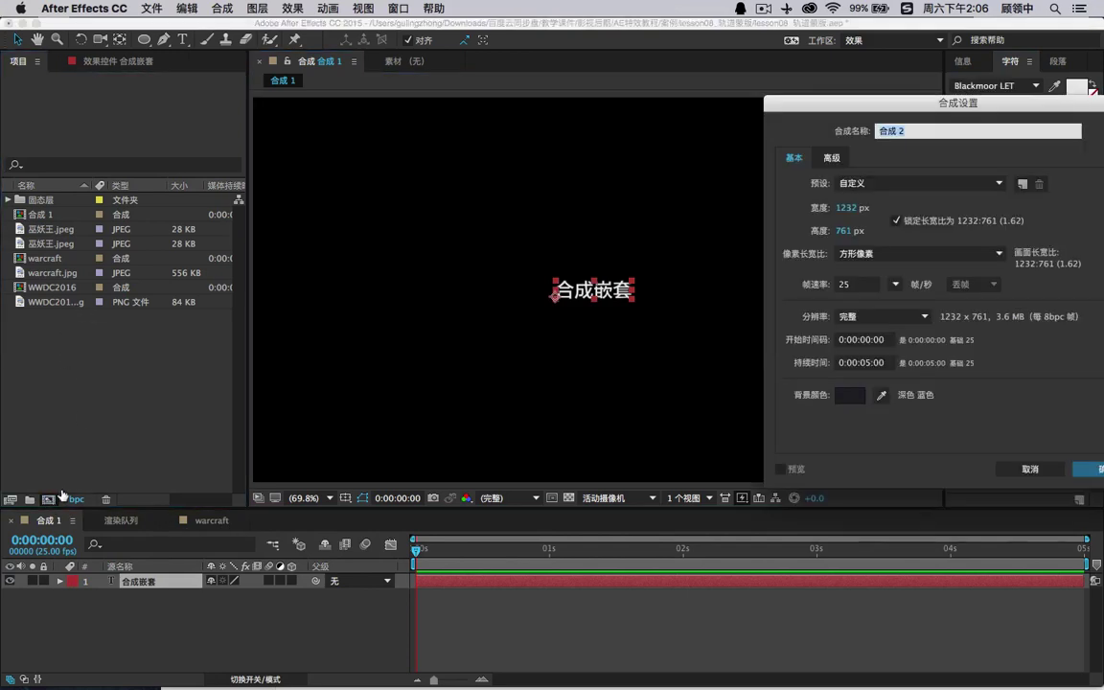
left_click_drag(954, 107, 722, 122)
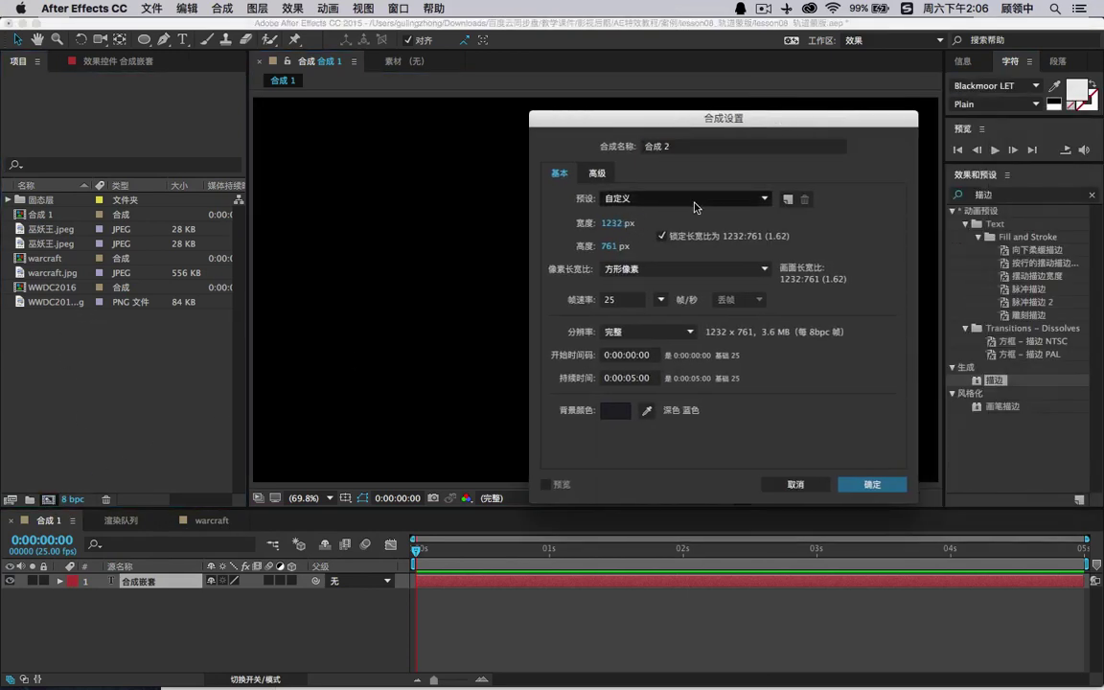
left_click(743, 198)
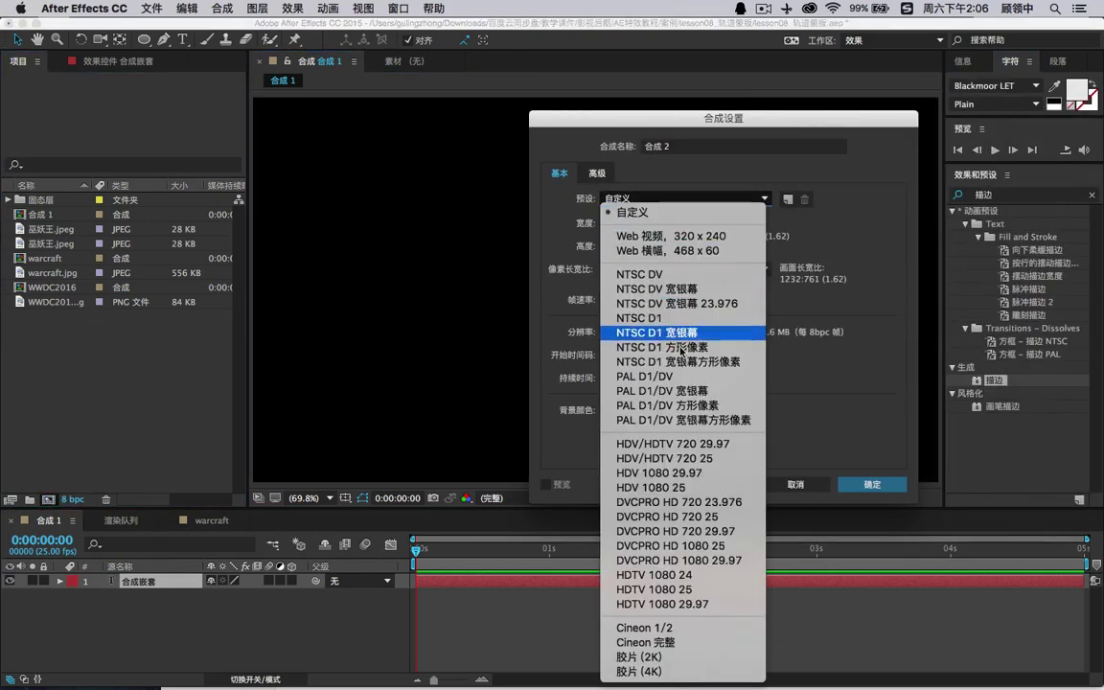
left_click(716, 466)
left_click(870, 486)
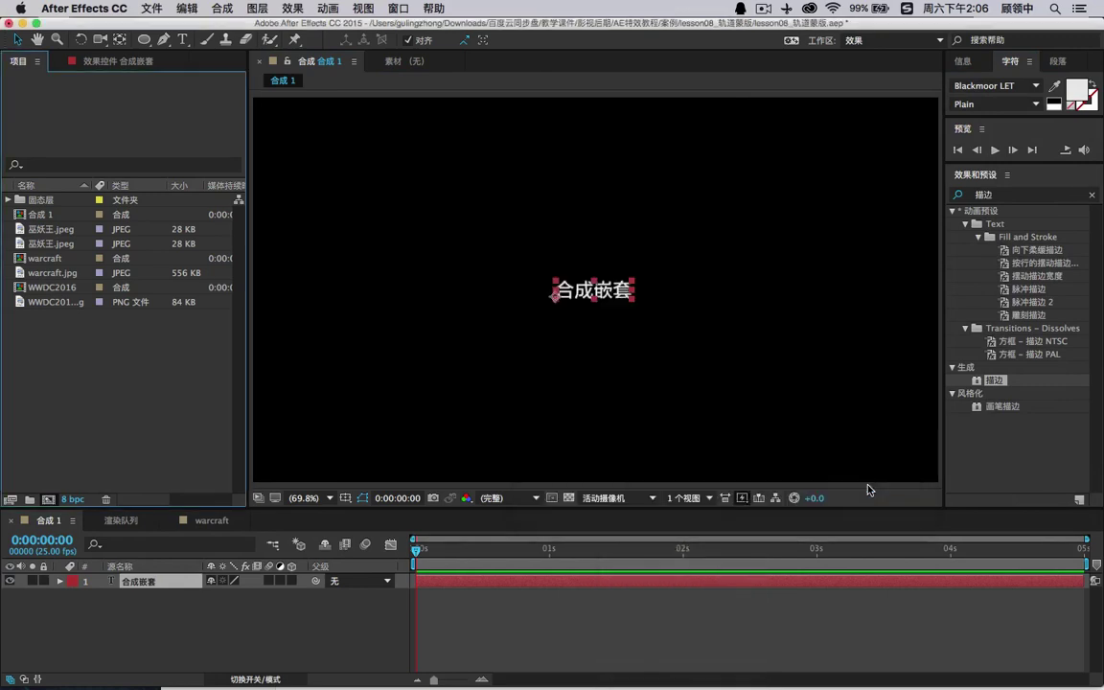
key("comma")
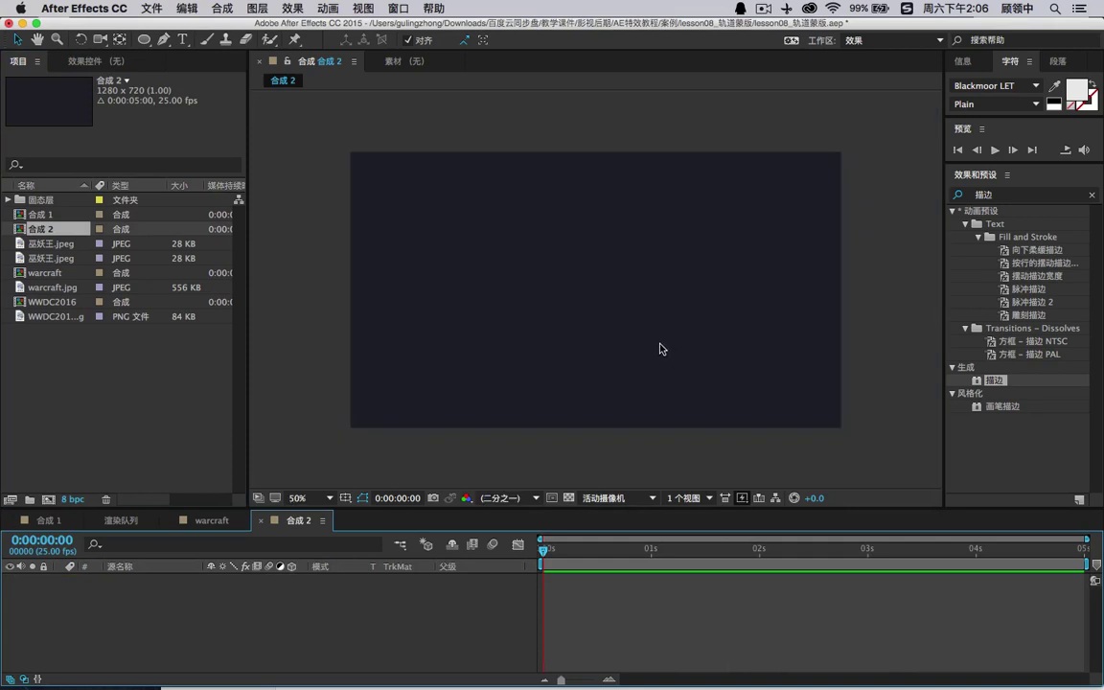
- Rename the new composition as step01
left_click(45, 231)
key("Return")
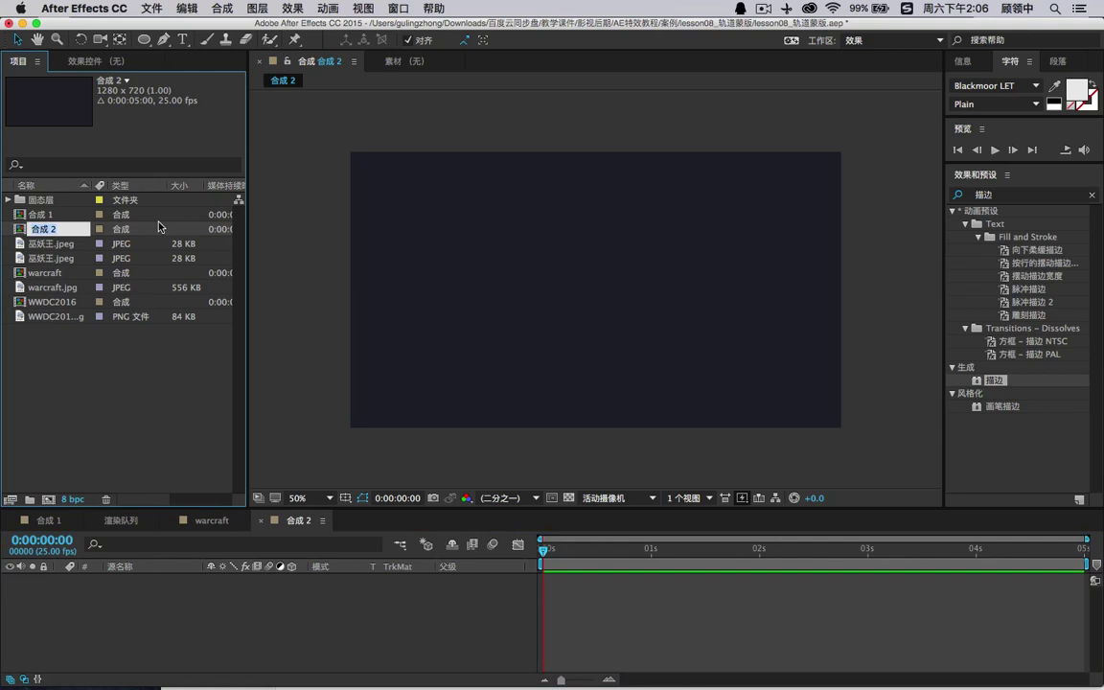
type("diyiji")
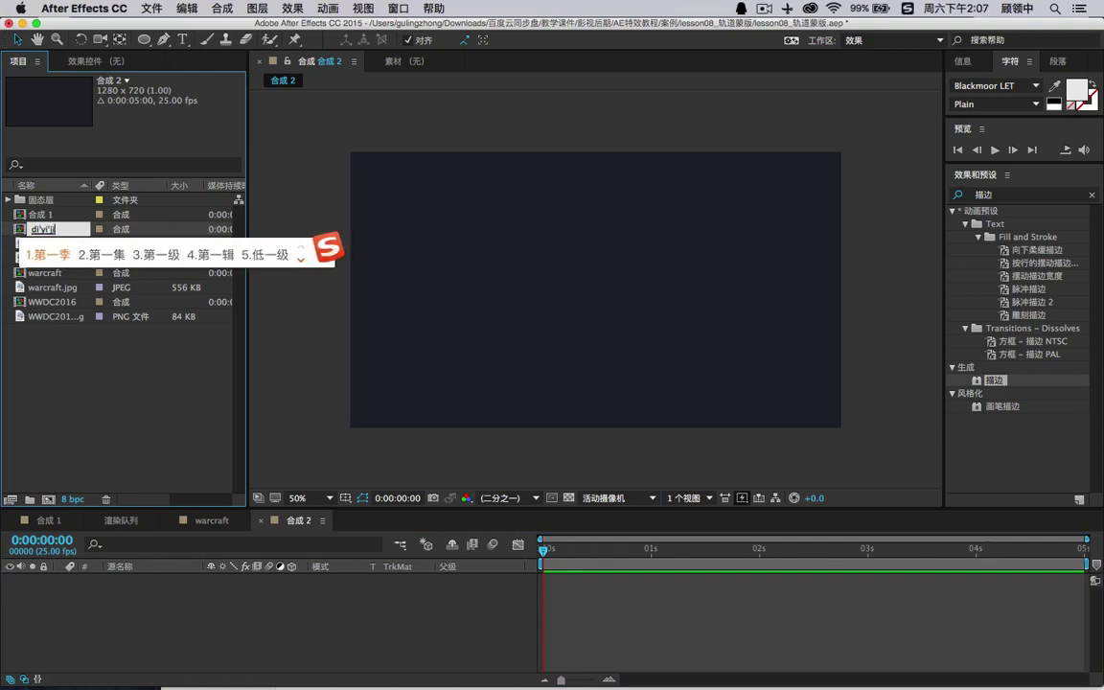
key("BackSpace")
key("BackSpace")
key("BackSpace")
key("BackSpace")
key("BackSpace")
key("BackSpace")
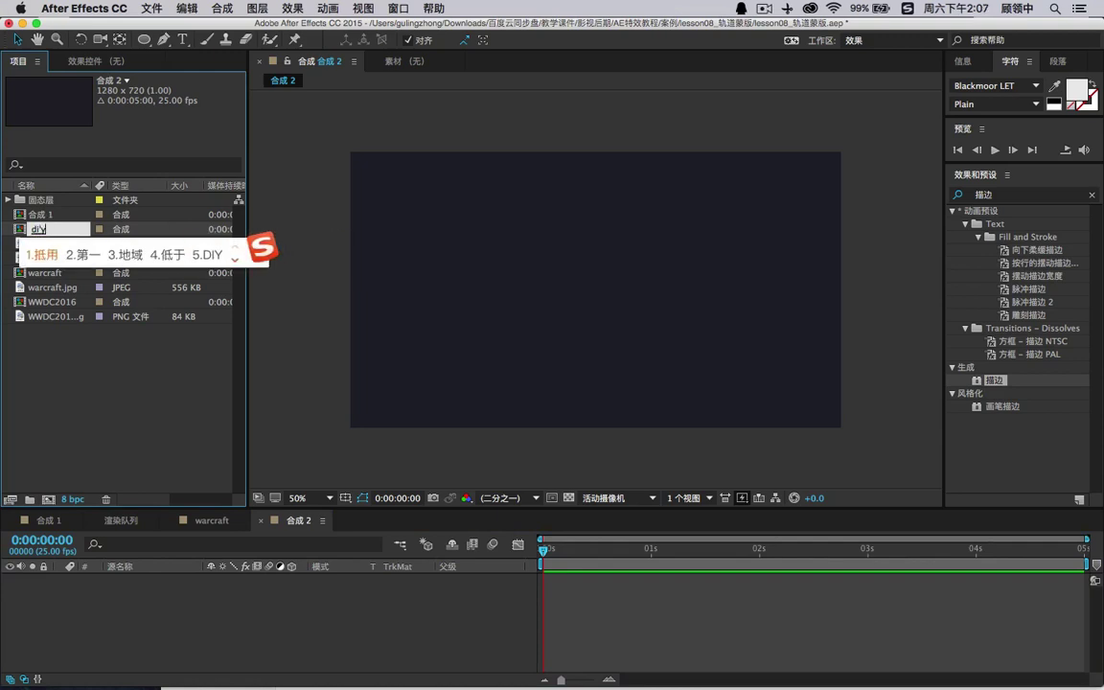
type("step")
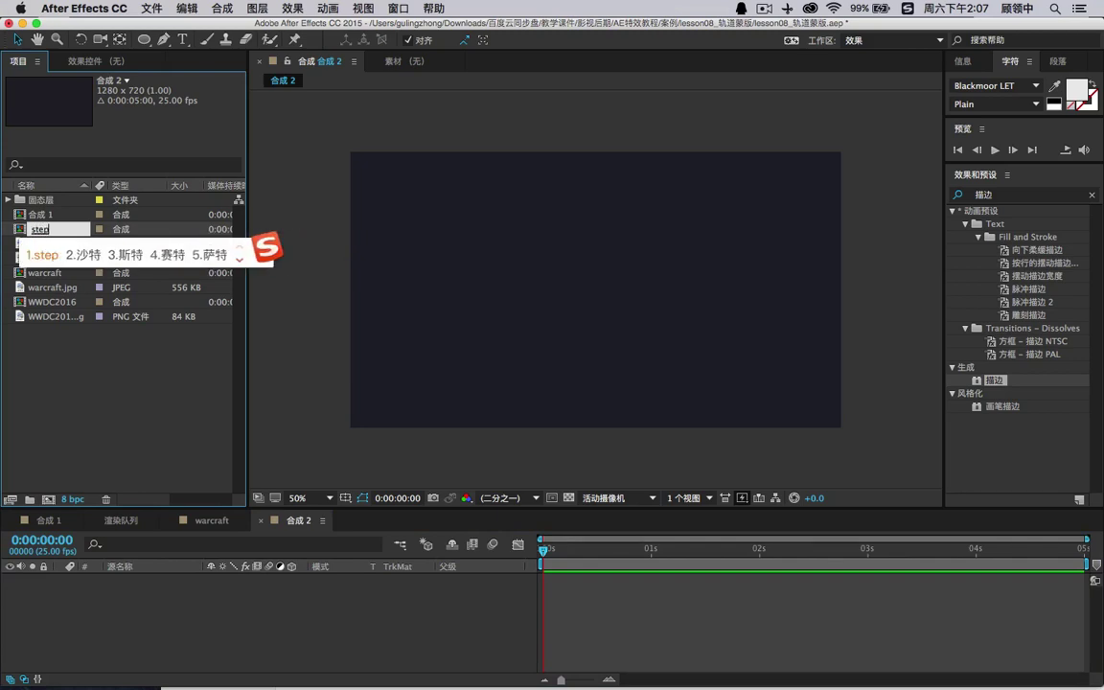
key("Return")
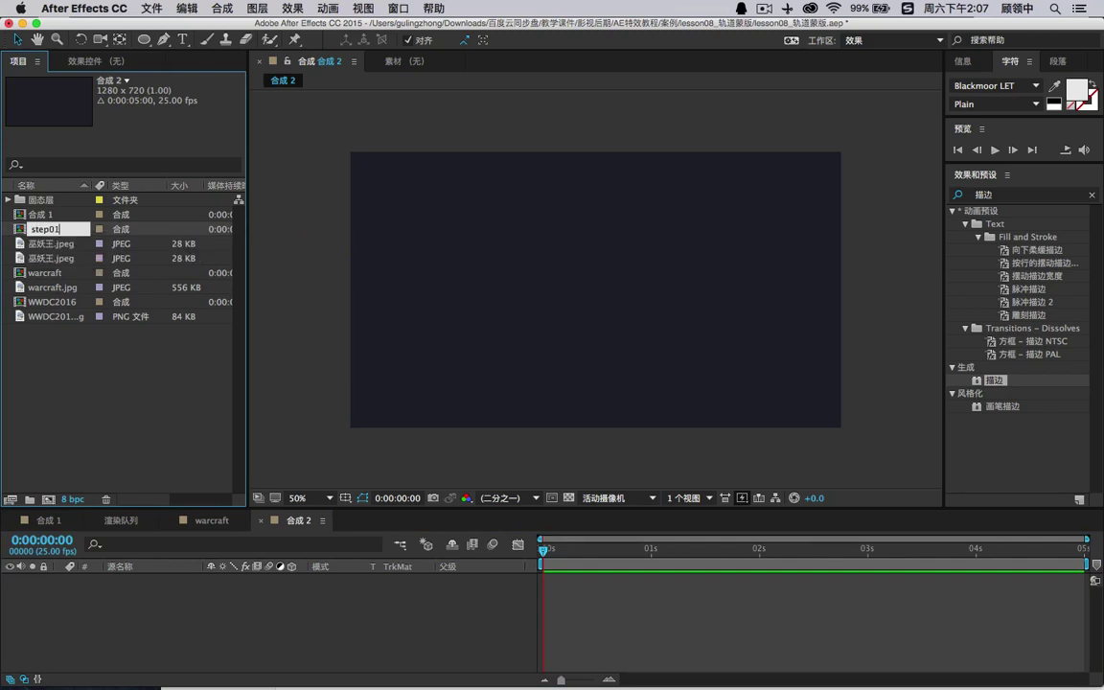
key("Return")
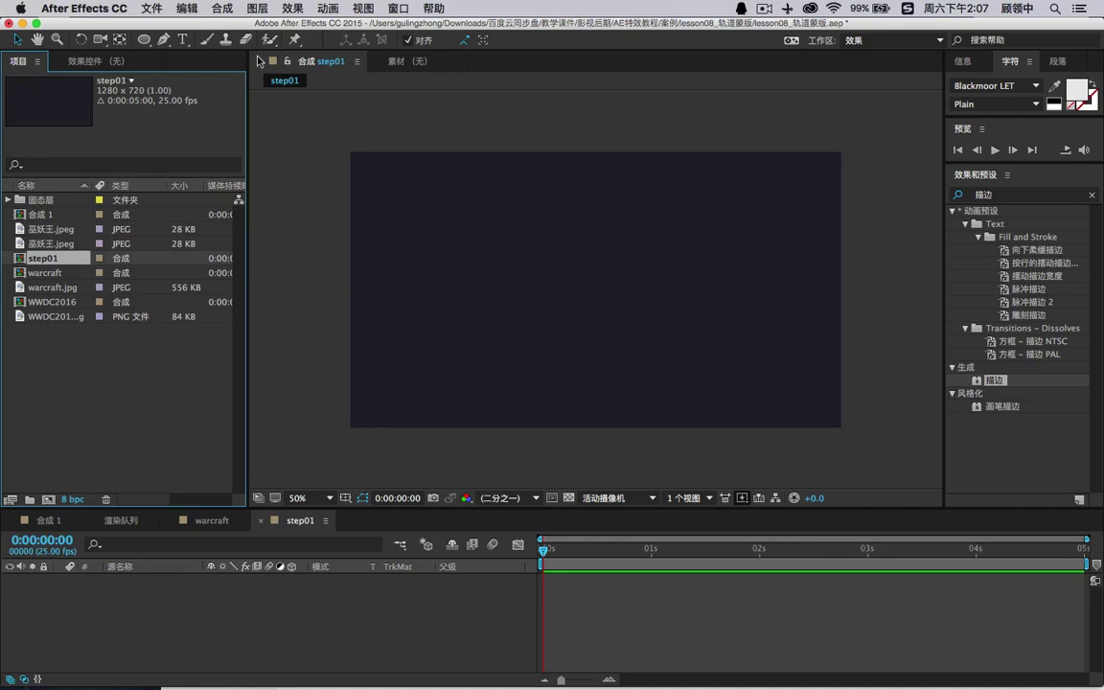
- Add a text layer reading "move" in the step01 composition and shift it closer to the frame's center
left_click(182, 39)
left_click(500, 251)
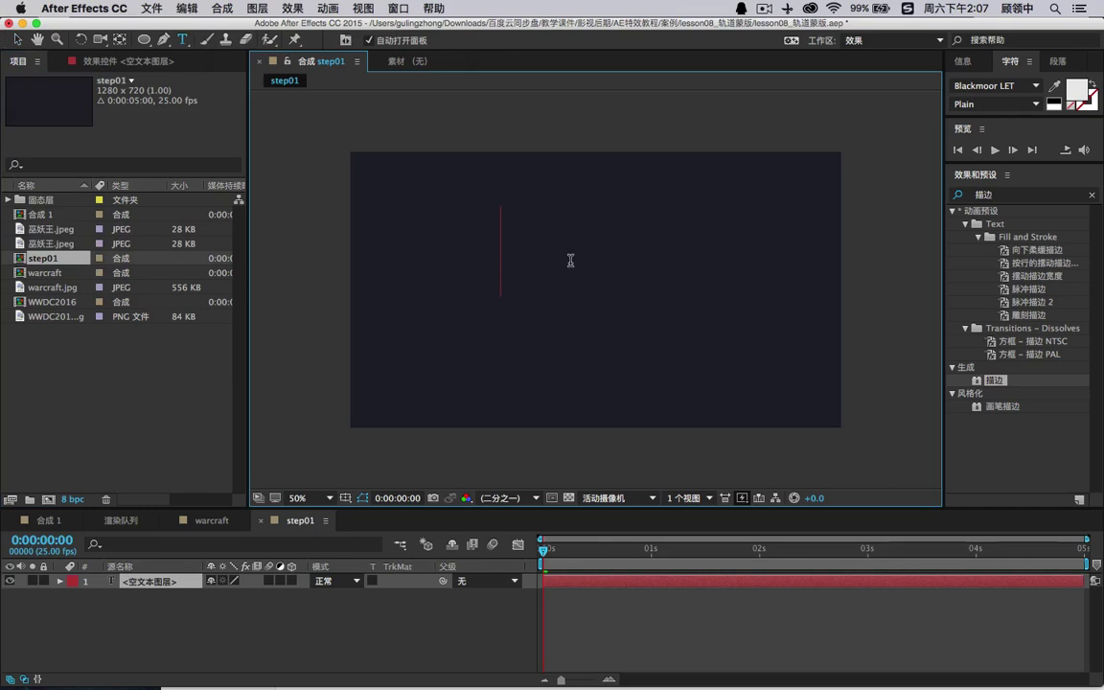
type("monv")
key("BackSpace")
key("BackSpace")
key("BackSpace")
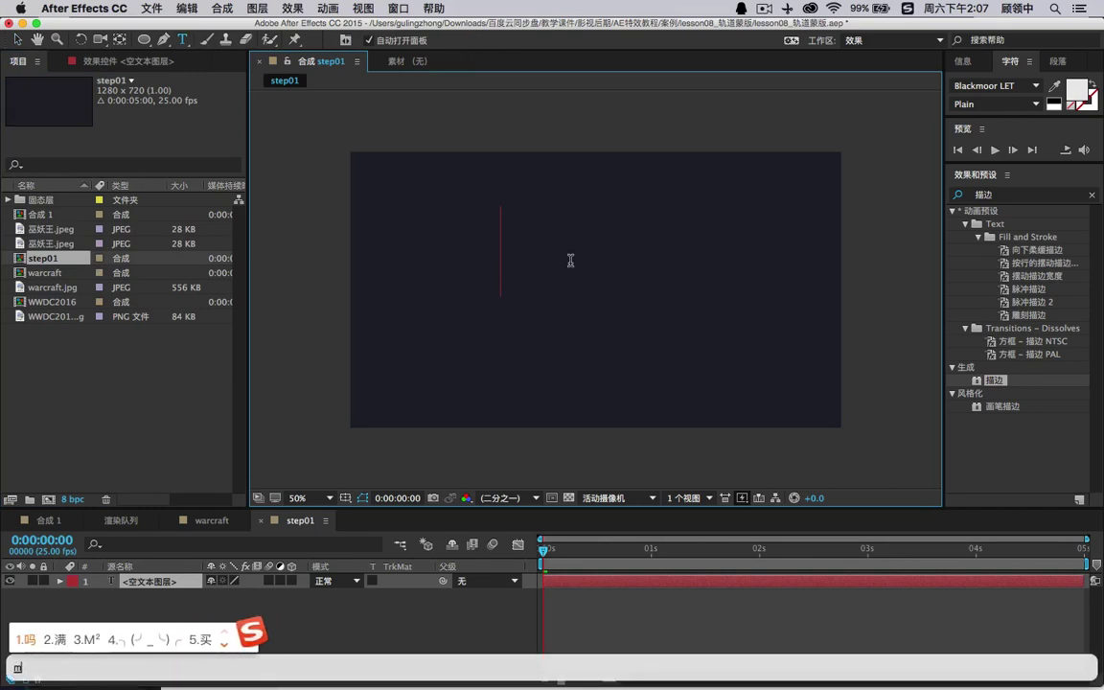
type("ove")
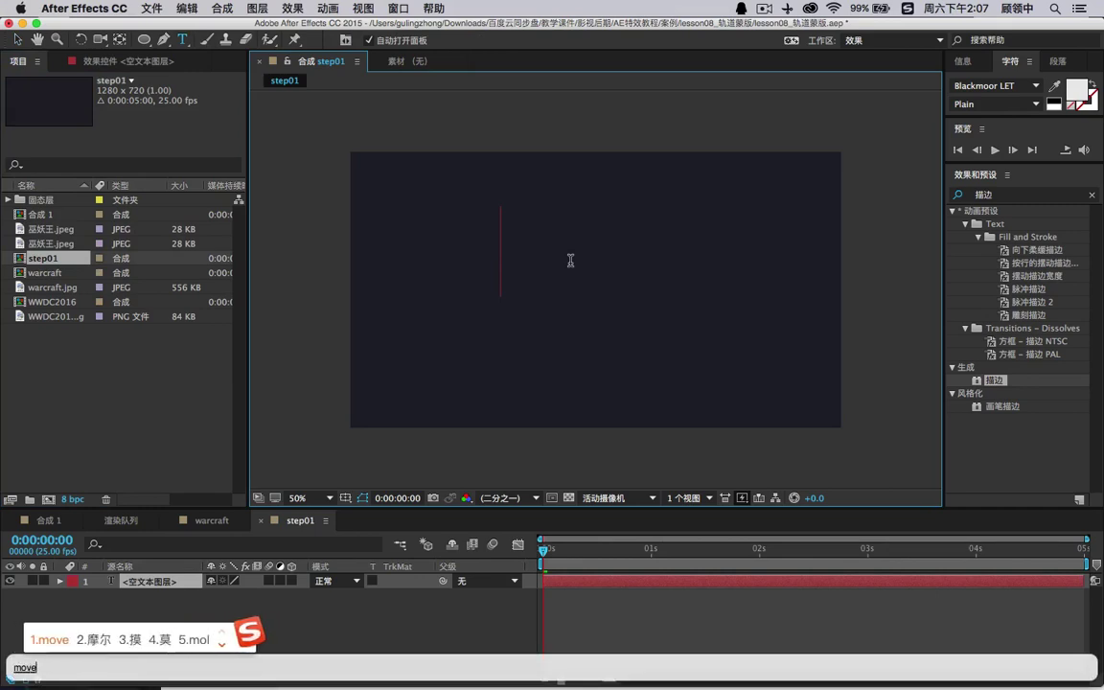
key("Return")
left_click(16, 40)
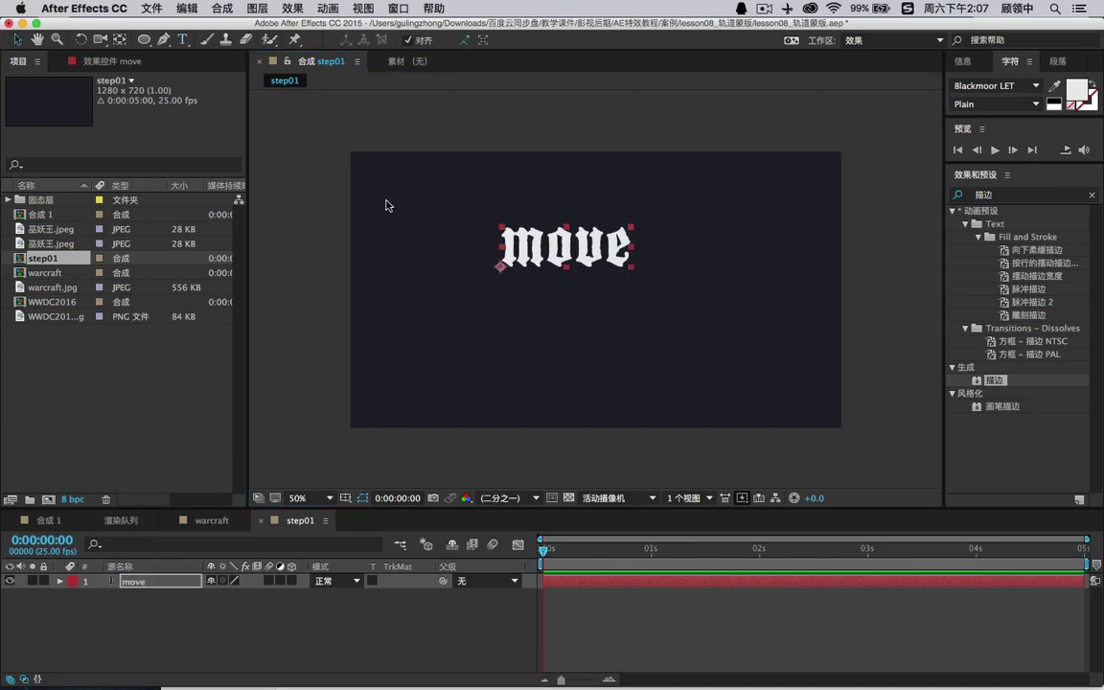
left_click_drag(611, 269, 625, 289)
- Try the Bodoni Ornaments and Brush Script MT fonts on the move text
left_click(993, 85)
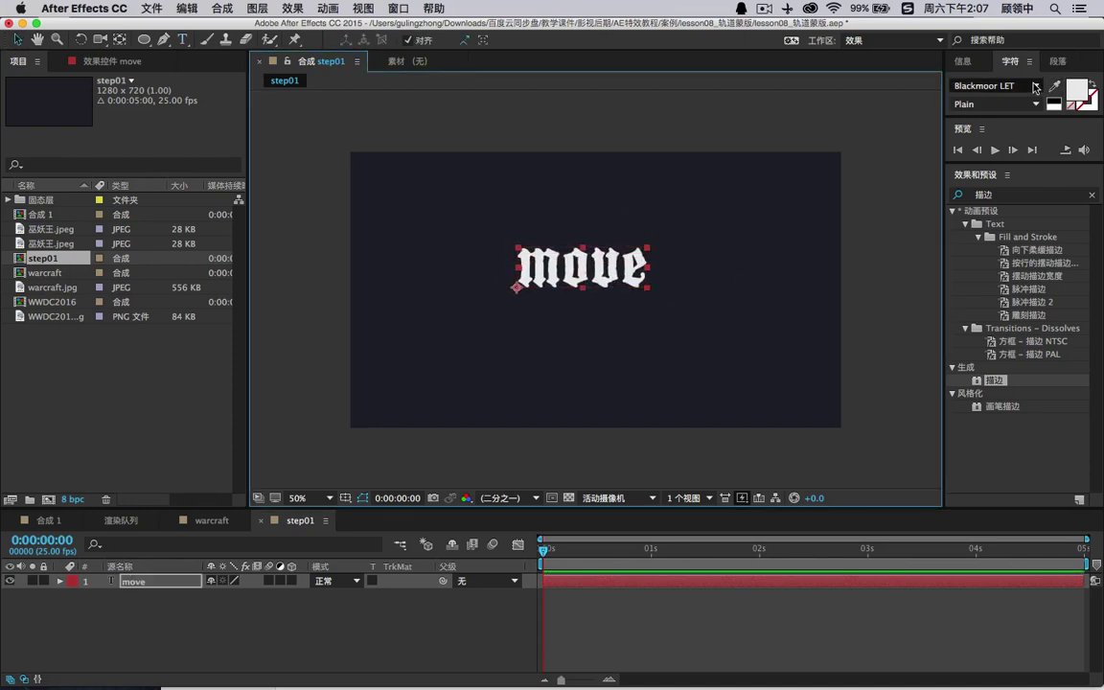
type("Bodoni O")
key("Return")
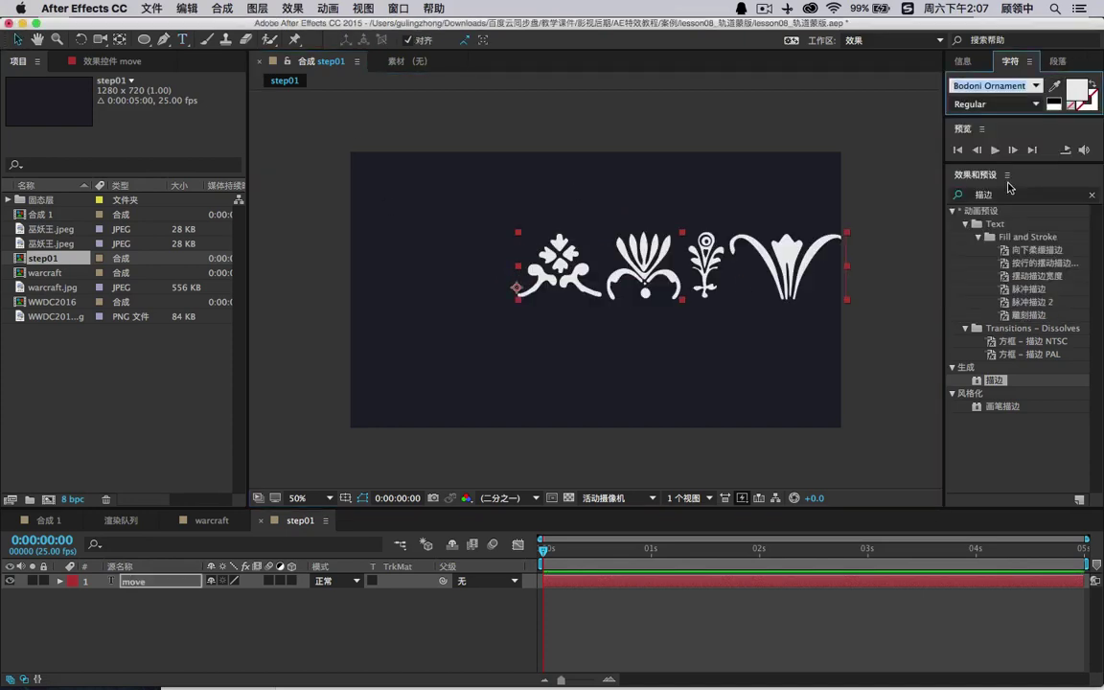
left_click(1036, 85)
left_click(977, 153)
- Set the move text's font to Capitals and reposition the text near the center of the frame
left_click(993, 86)
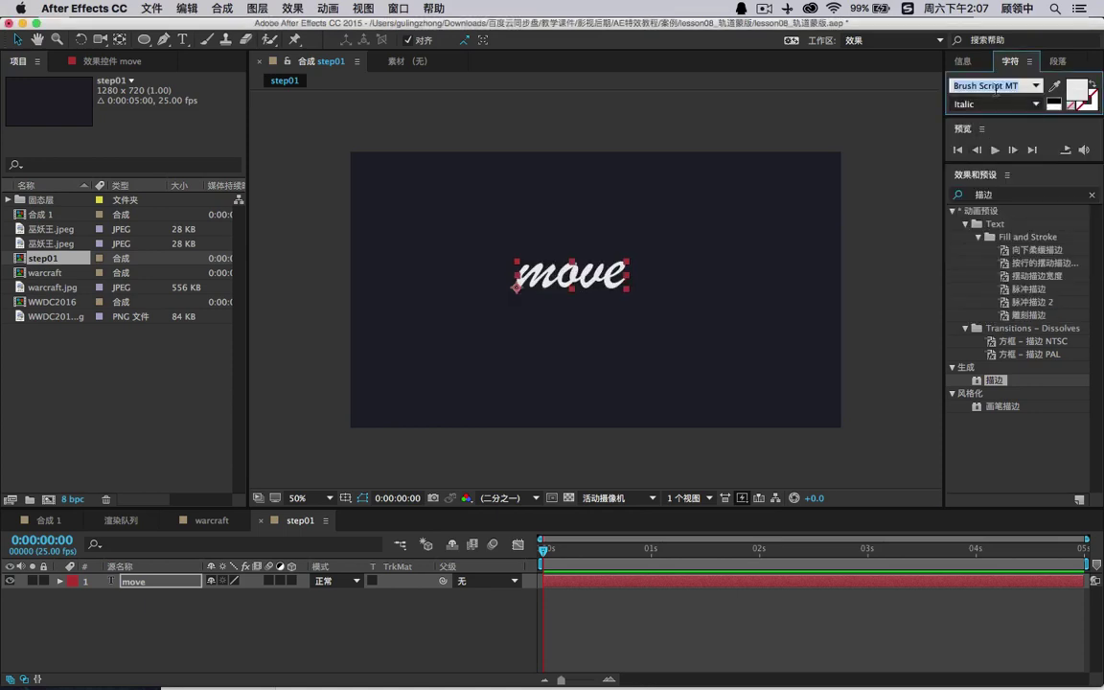
type("Capitals")
left_click_drag(625, 261, 607, 283)
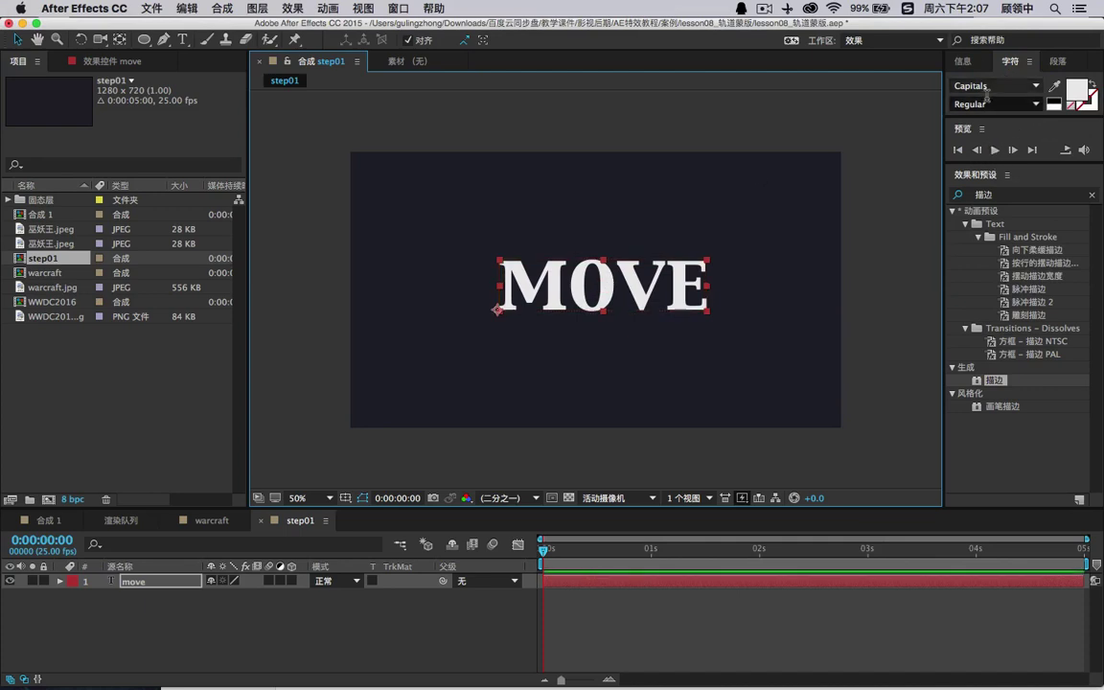
- Scale the move layer to 45% and bring the text back to the center of the frame
left_click(140, 585)
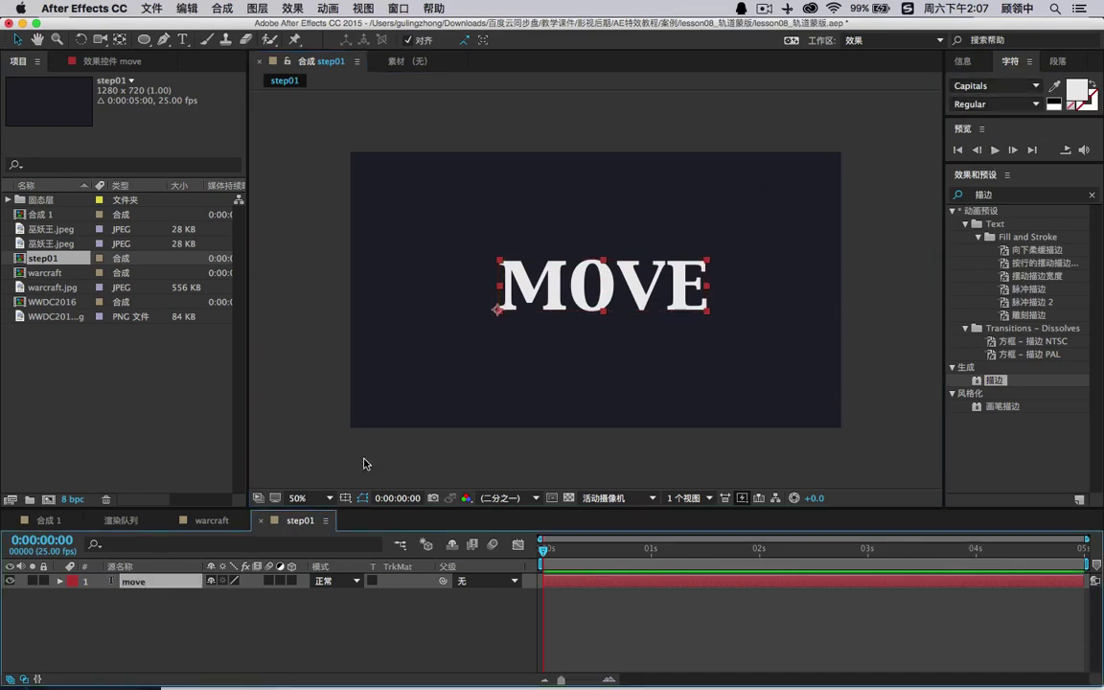
key("s")
left_click_drag(233, 597, 180, 597)
left_click_drag(546, 302, 587, 283)
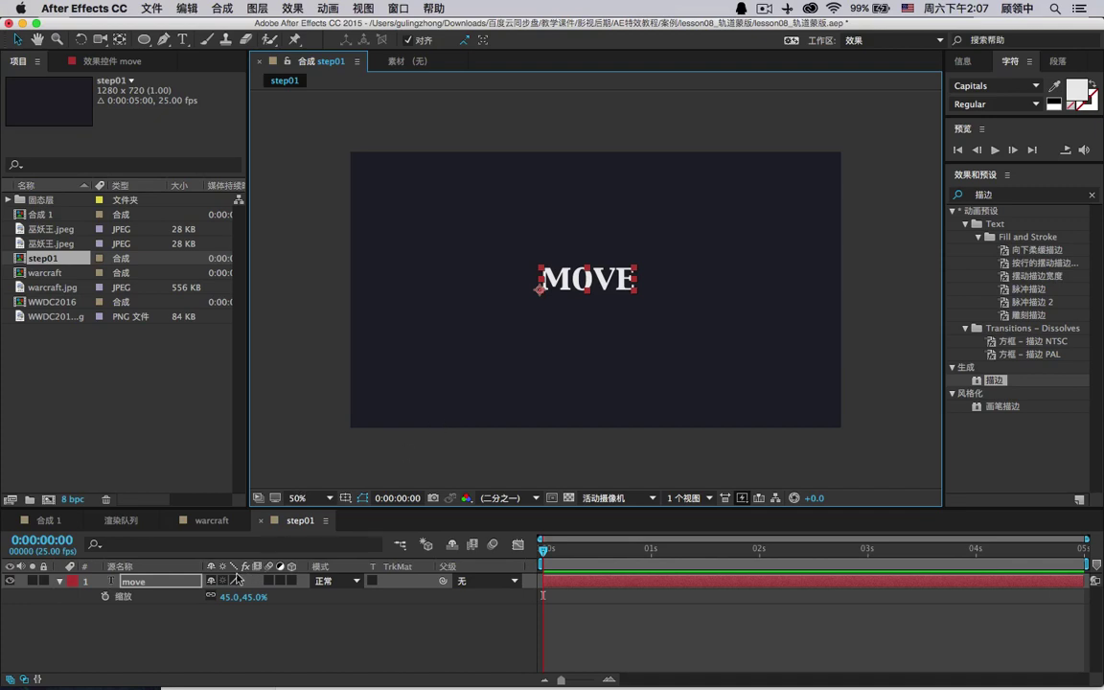
- Create a null object in step01 and parent the move text layer to it
right_click(146, 561)
mouse_move(266, 549)
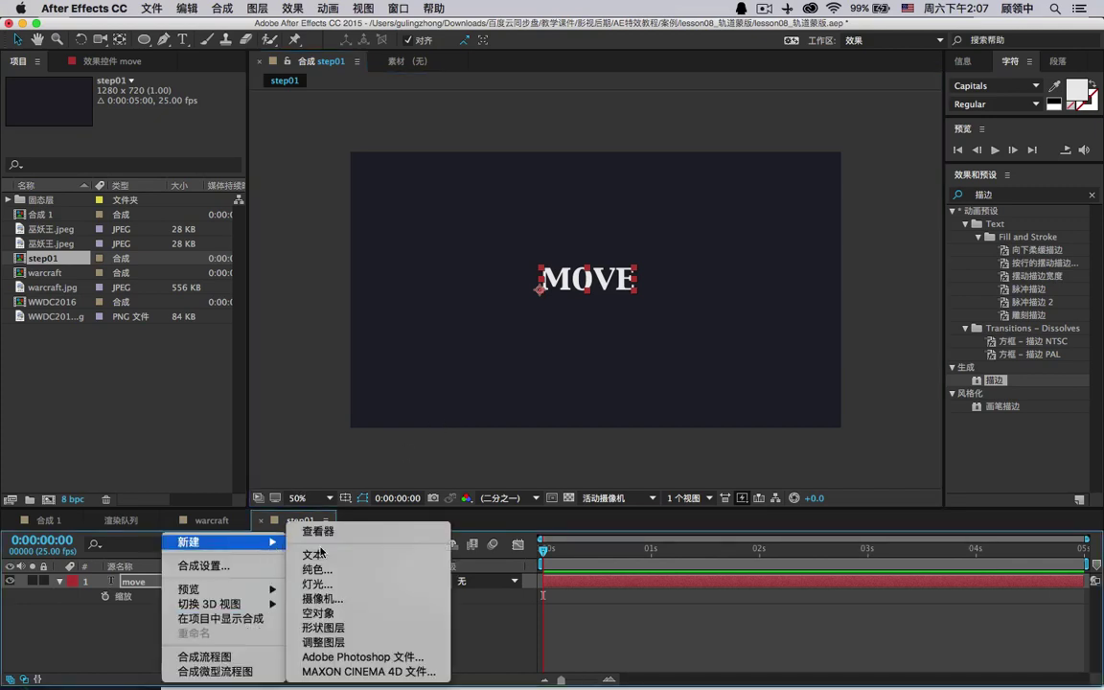
left_click(349, 615)
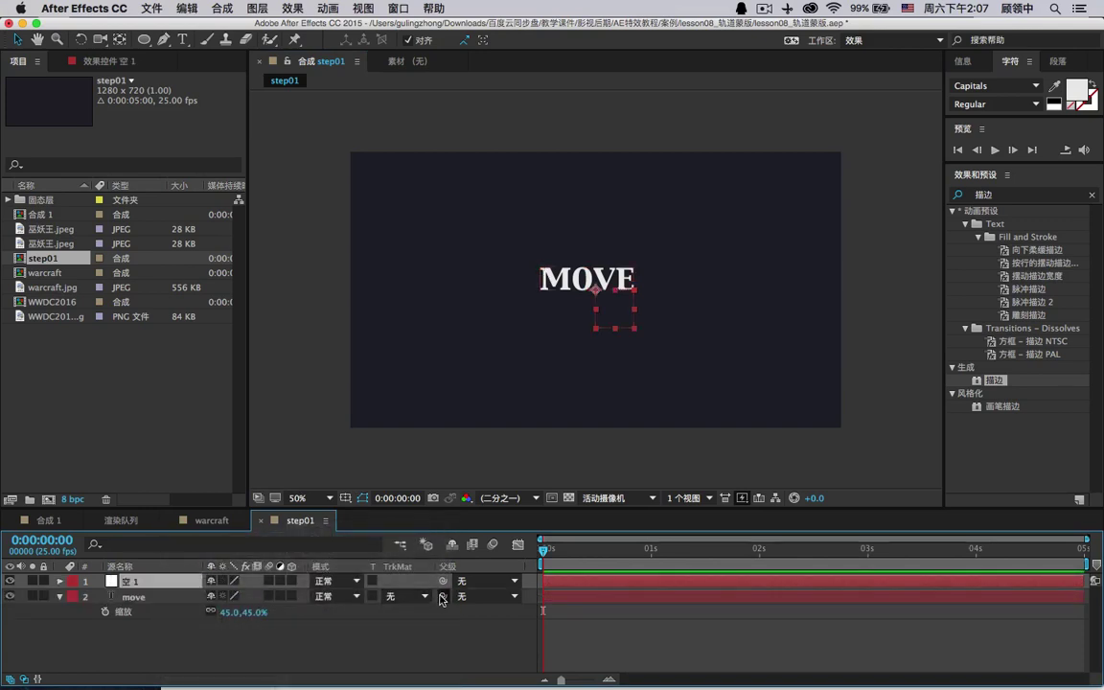
left_click_drag(443, 596, 139, 583)
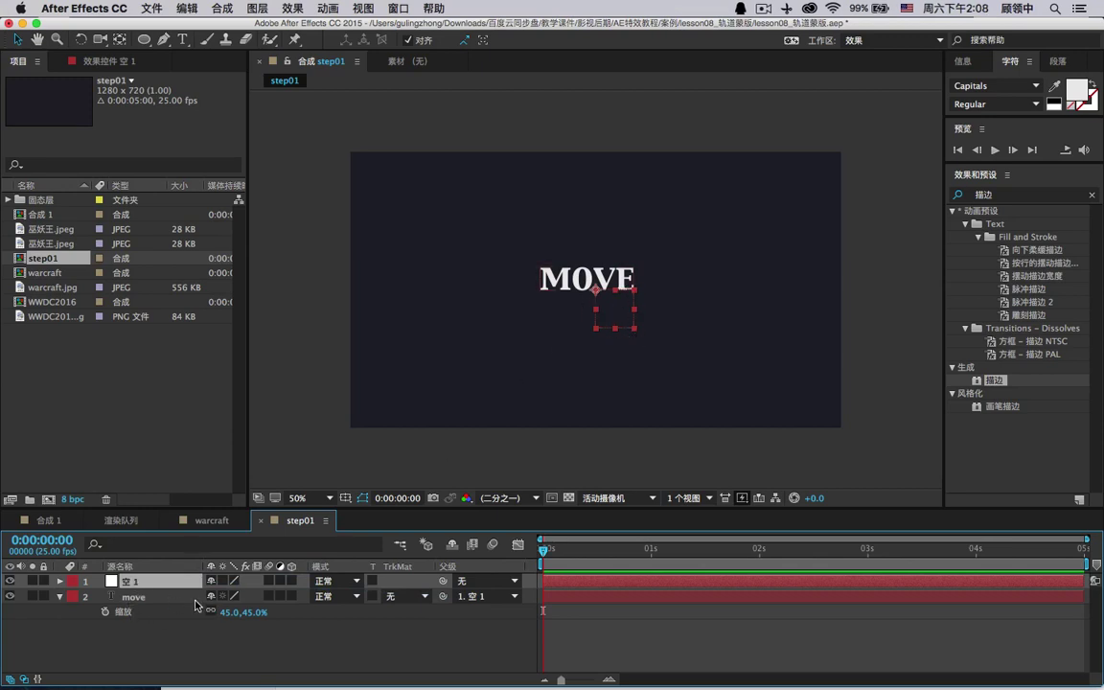
- Add scale and rotation keyframes to the null object at 0:00:00:00
key("s")
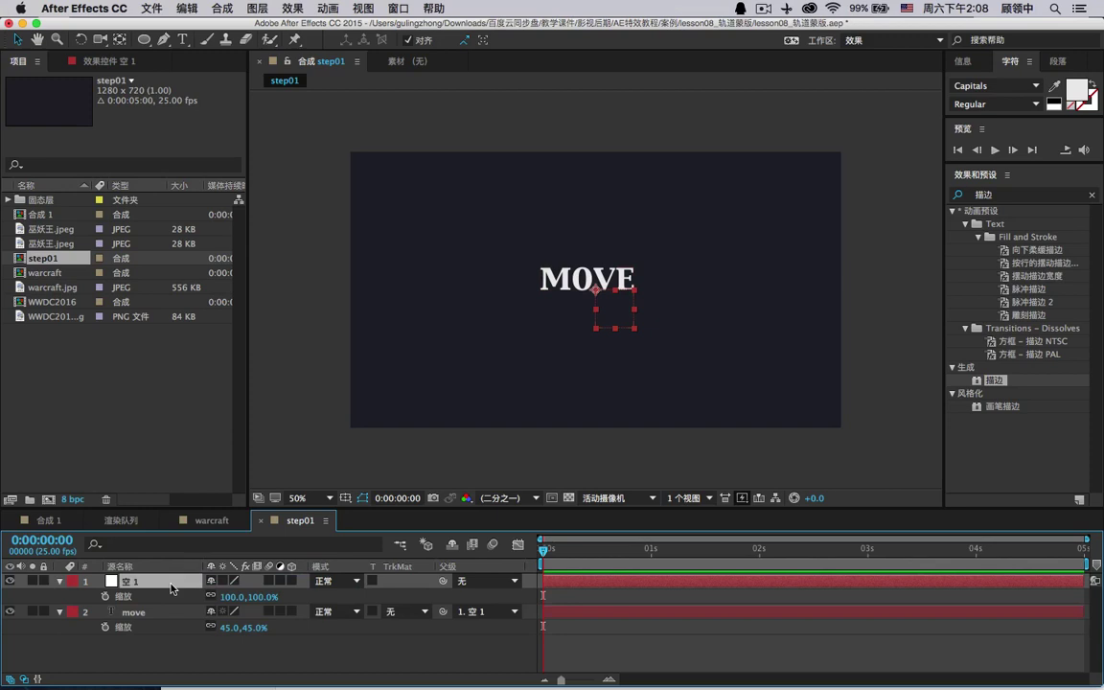
left_click(106, 596)
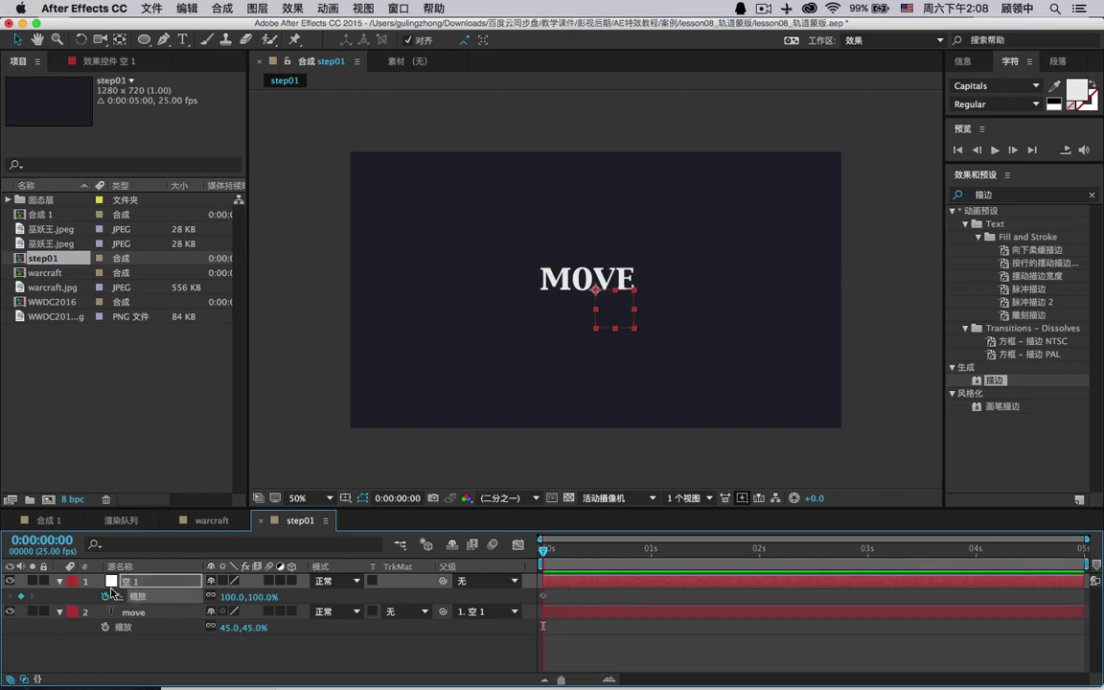
key("r")
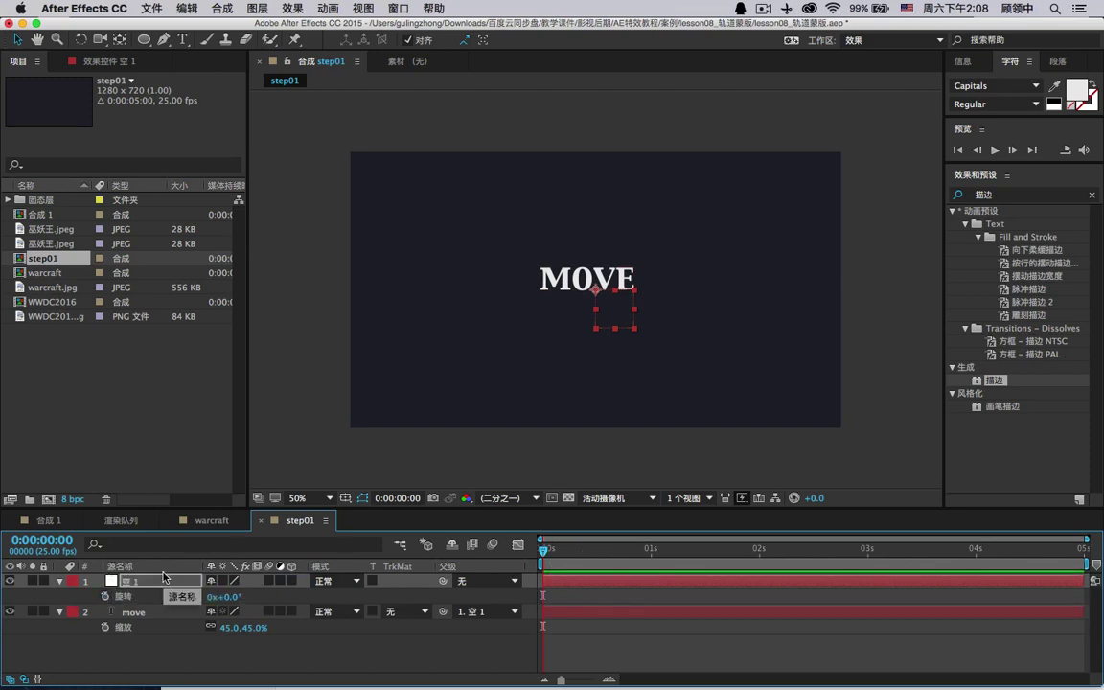
left_click(106, 597)
- Set the null object's rotation to 2 full revolutions at the last frame, 0:00:04:24
left_click(607, 551)
left_click_drag(668, 557, 977, 561)
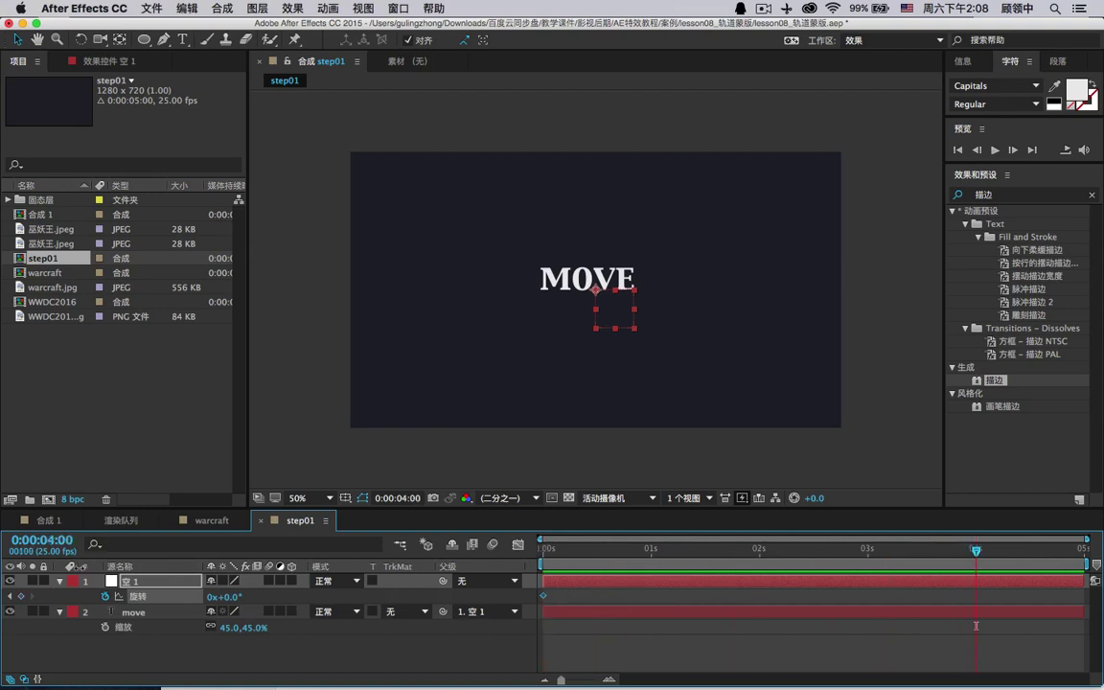
key("End")
left_click(212, 598)
type("2")
key("Return")
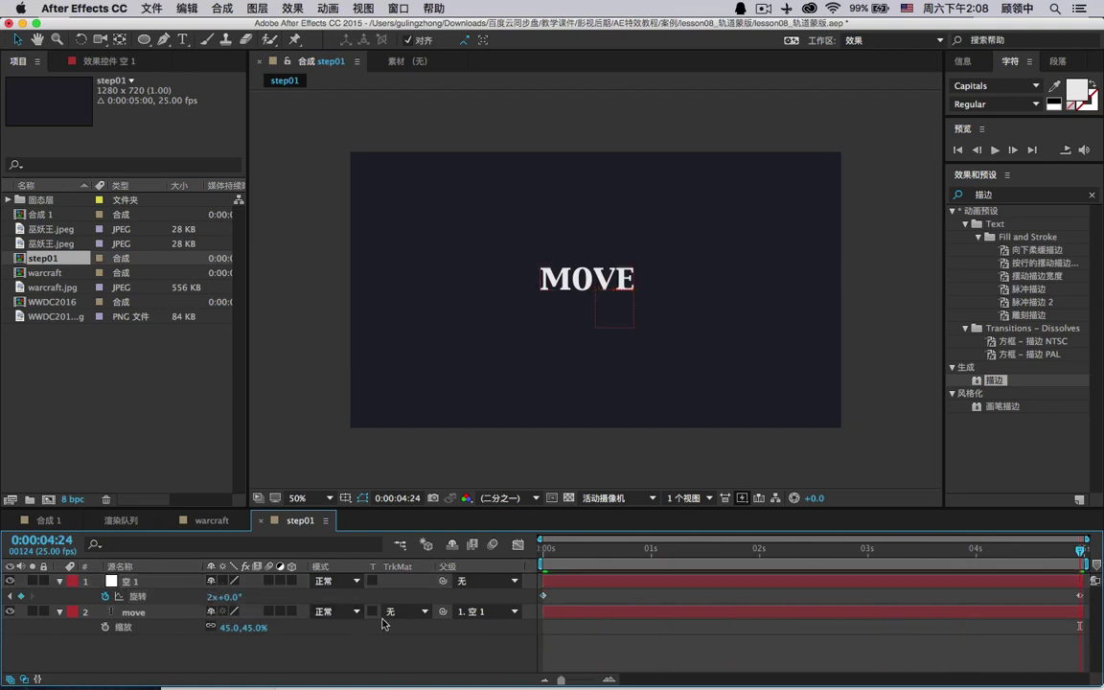
- Preview the rotation animation of the MOVE text in step01 and view the text enlarged
left_click_drag(552, 551, 773, 554)
key("space")
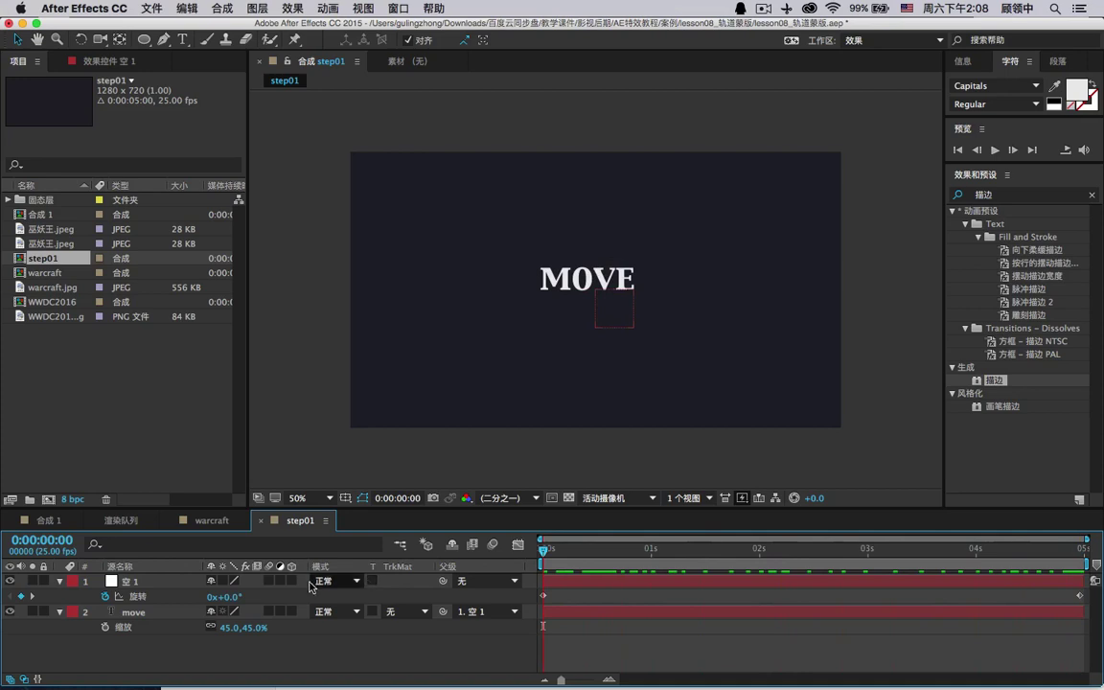
left_click(369, 582)
left_click(232, 655)
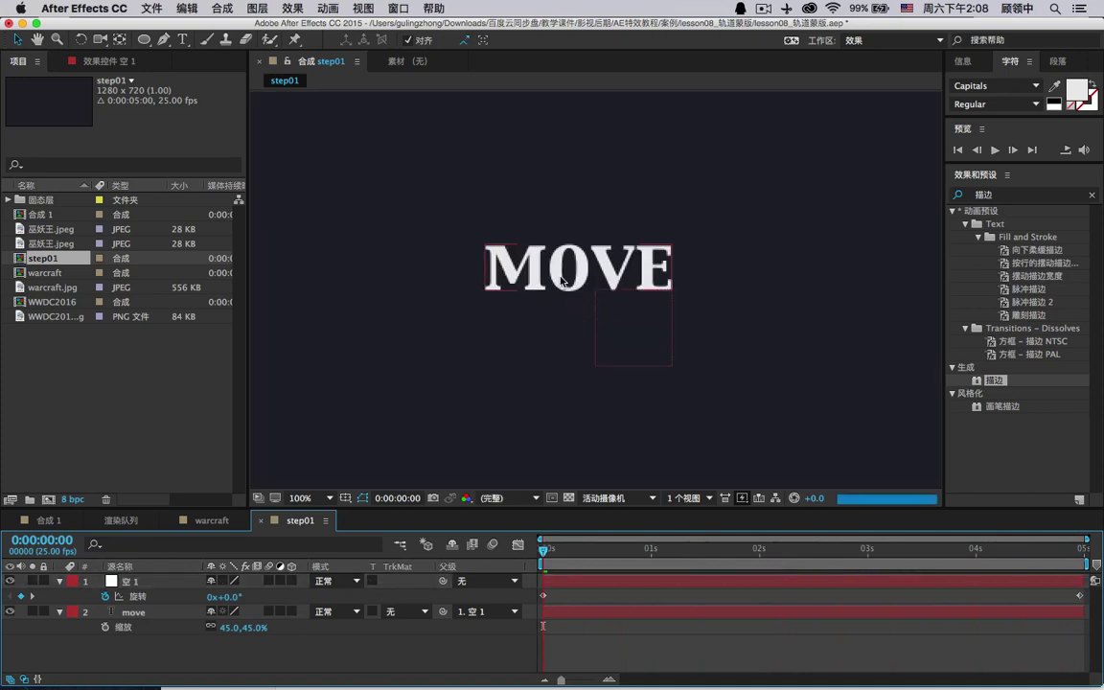
key("period")
key("comma")
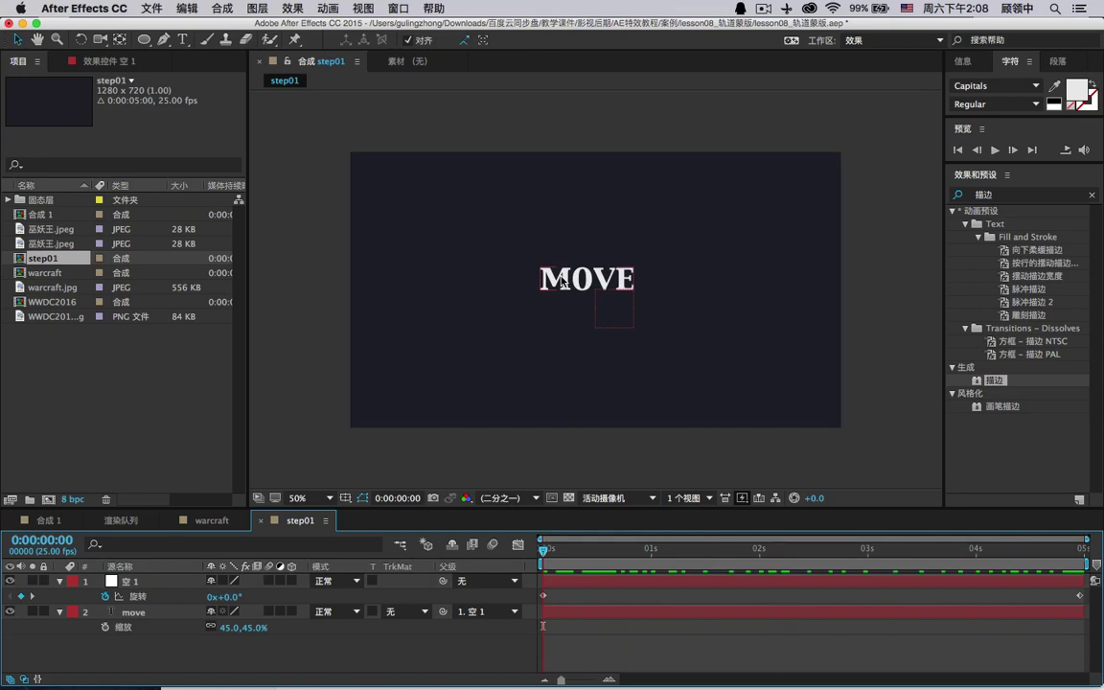
left_click(146, 617)
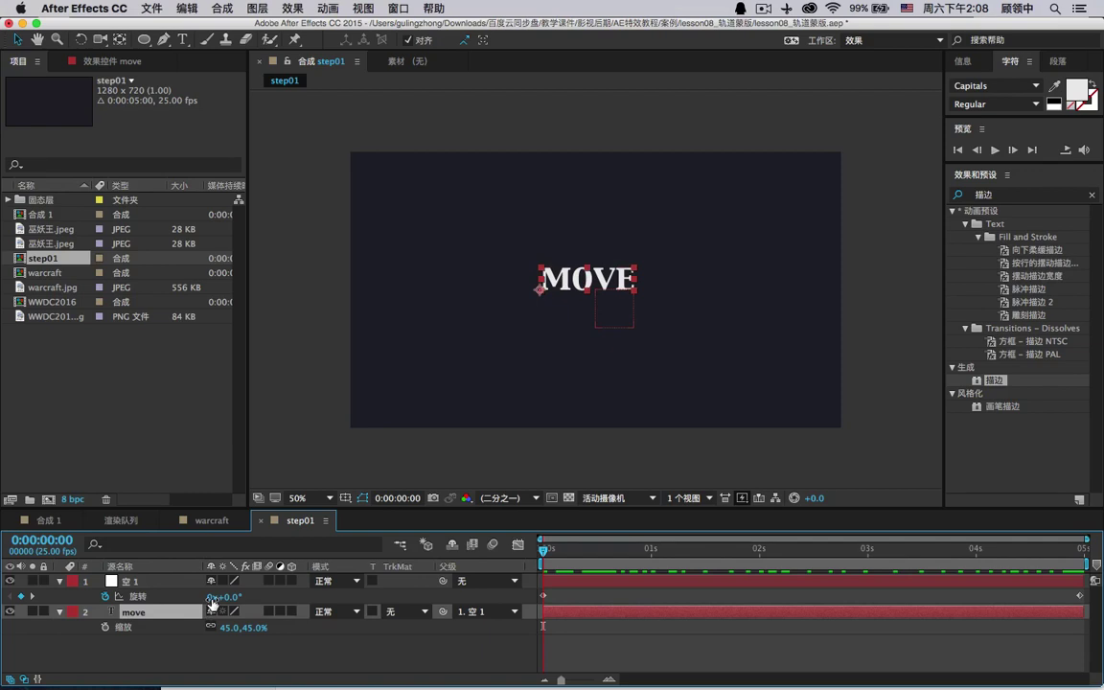
left_click(146, 581)
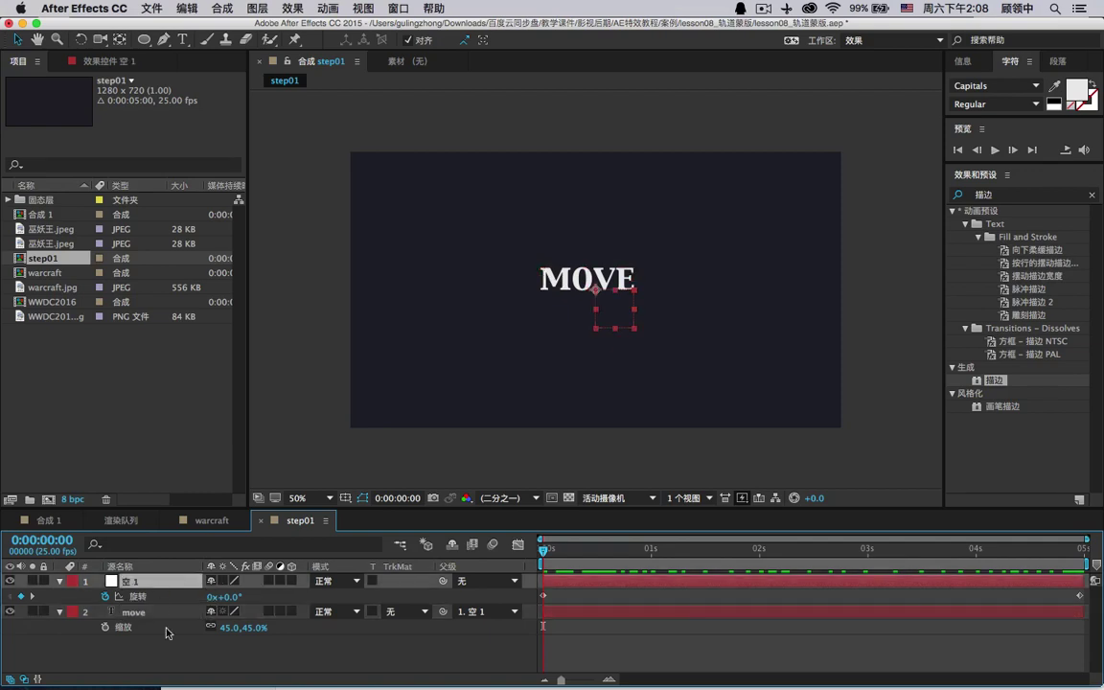
right_click(169, 658)
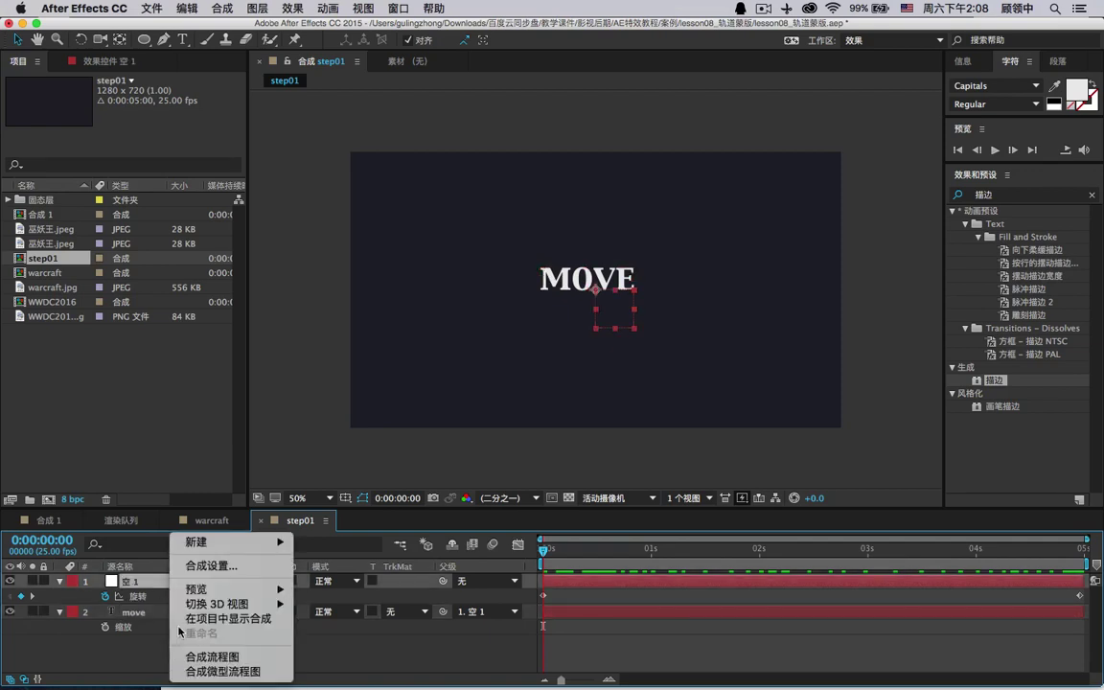
mouse_move(243, 544)
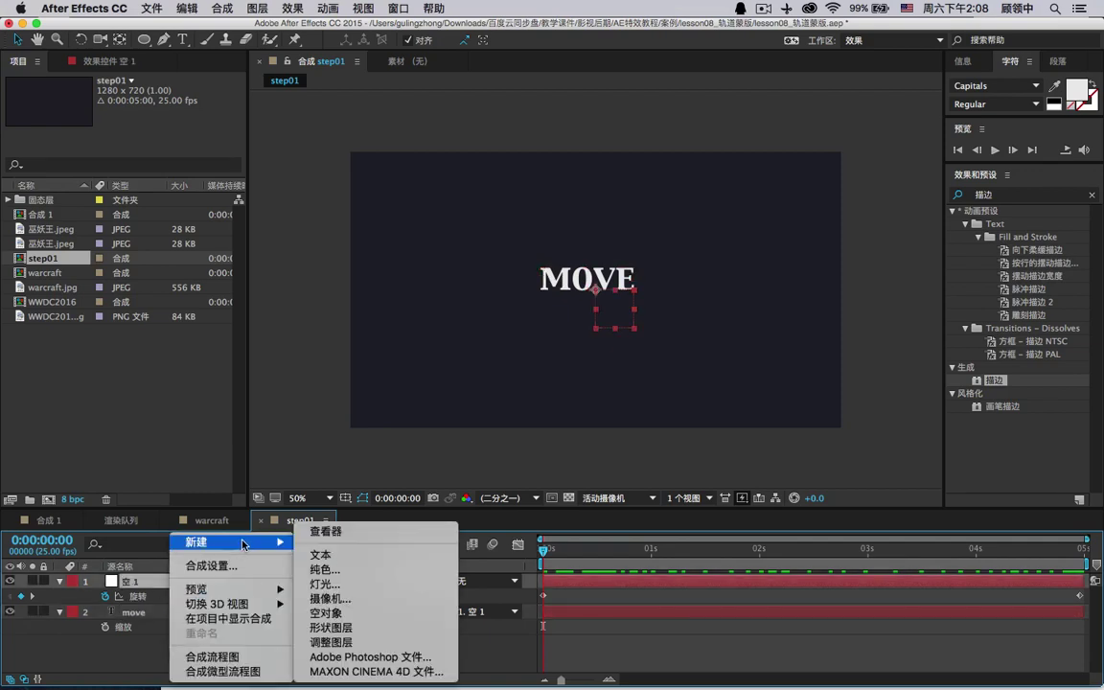
- Search the effects for 填充 and apply the Fill effect to the move text layer
left_click(133, 612)
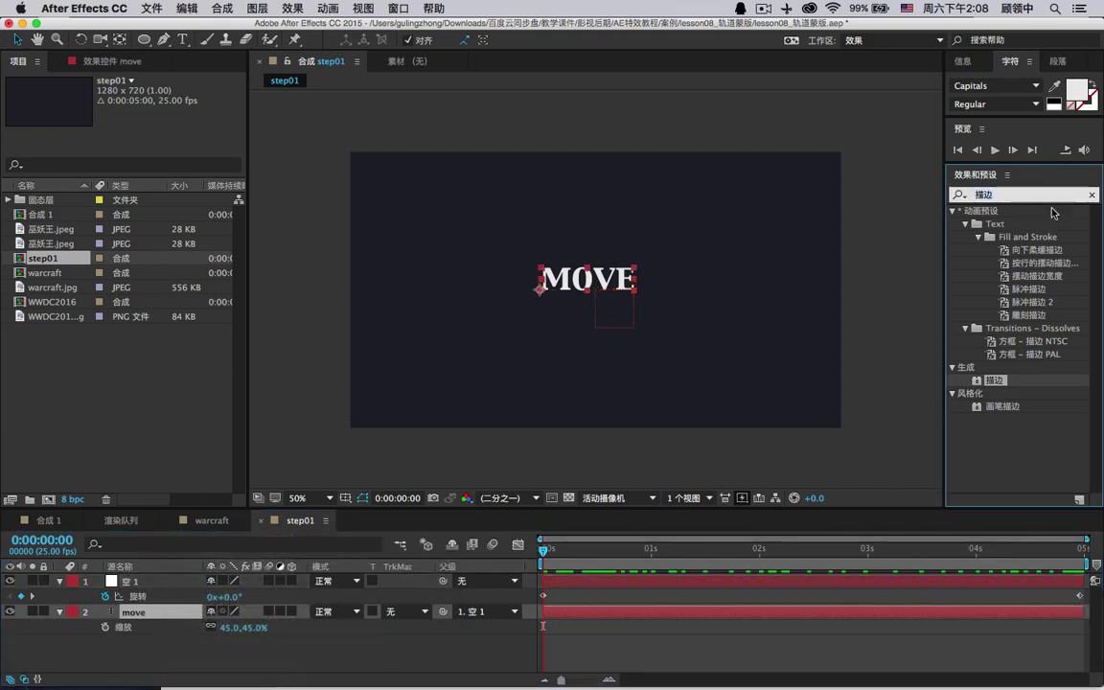
left_click(1022, 194)
type("fill")
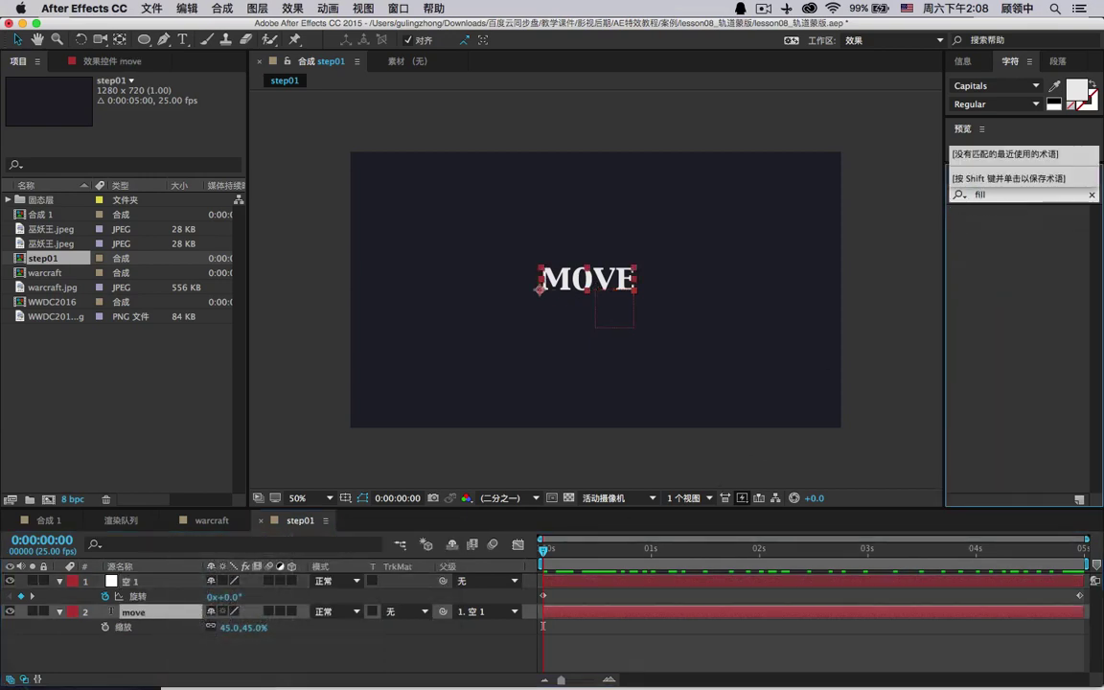
key("BackSpace")
key("BackSpace")
key("BackSpace")
key("BackSpace")
type("tianchong")
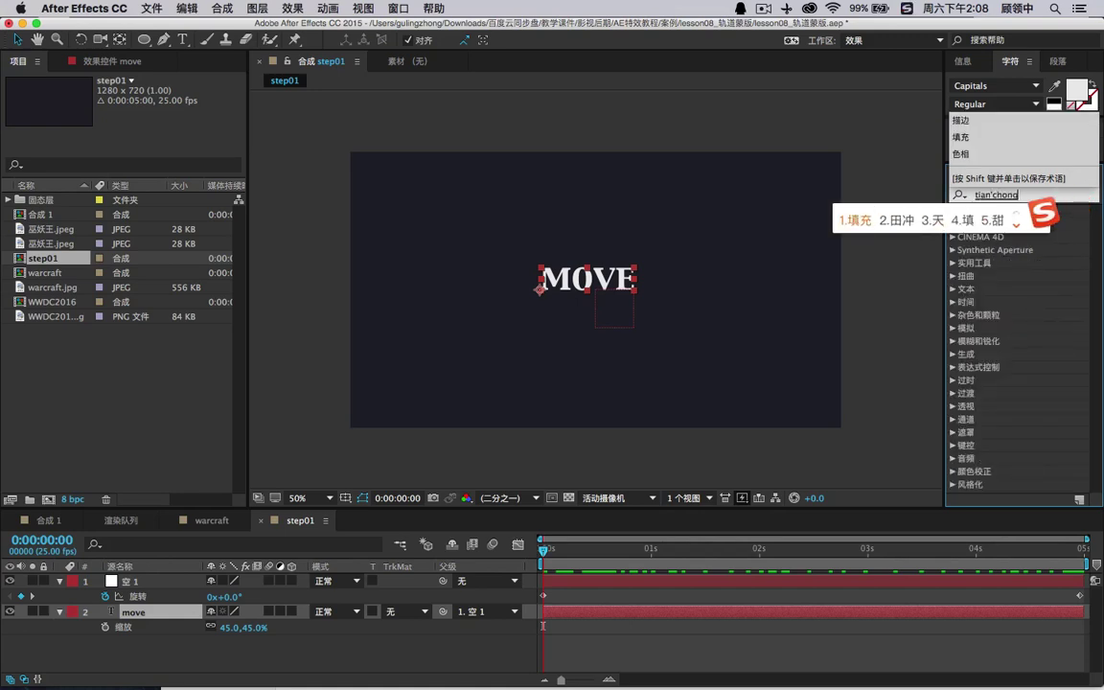
key("space")
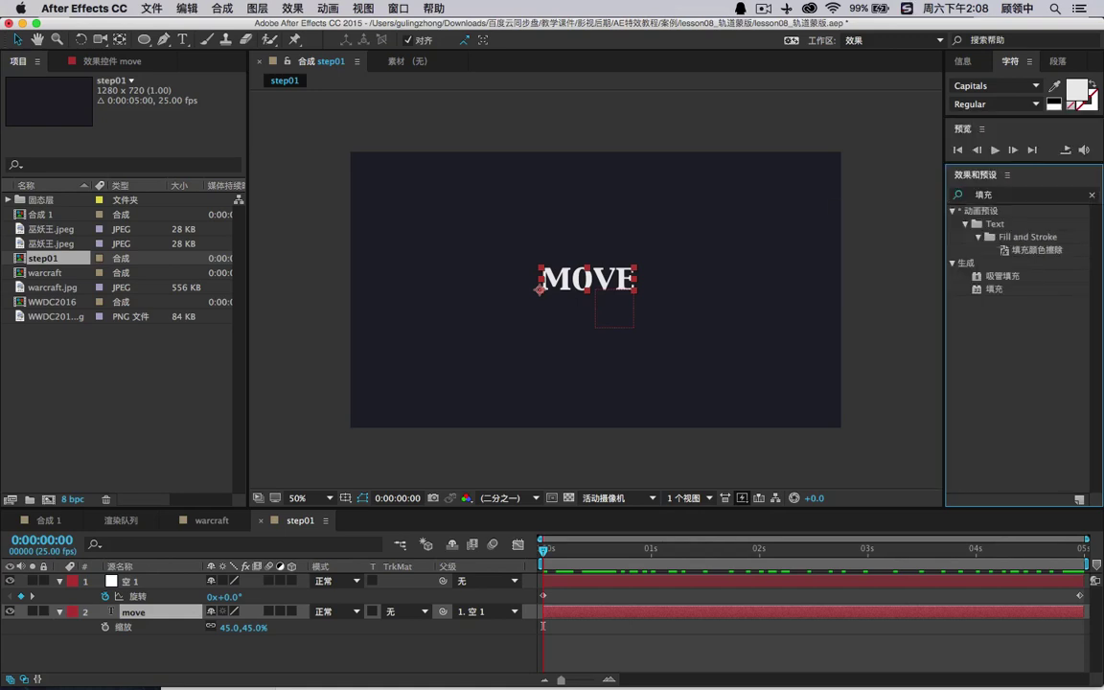
left_click(994, 291)
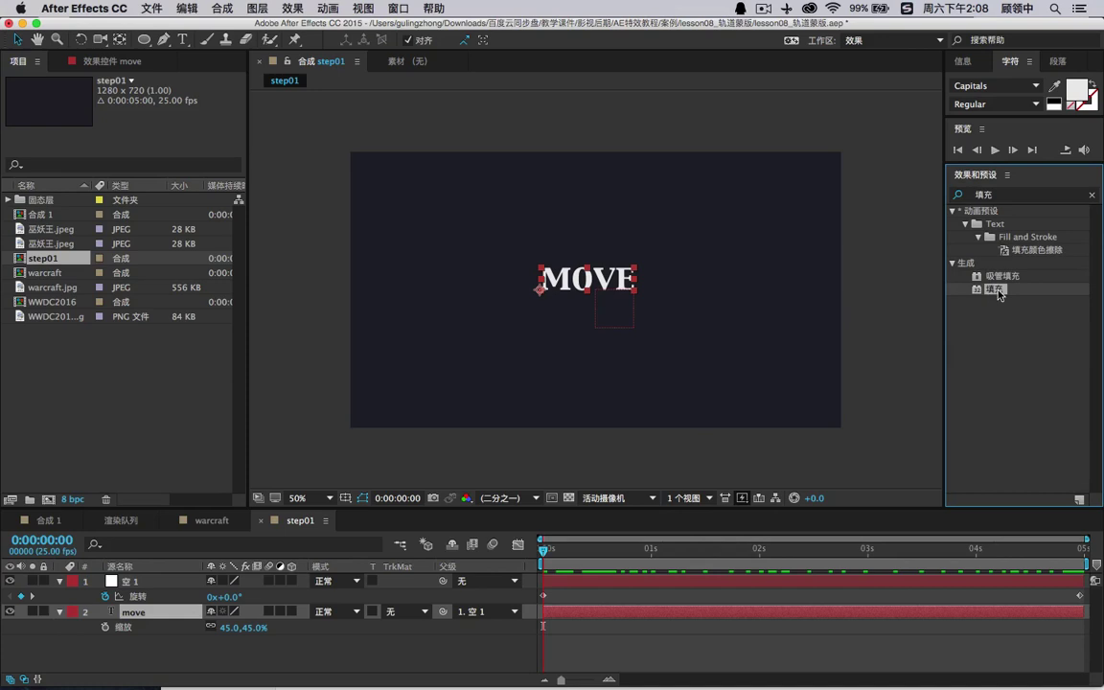
left_click_drag(998, 294, 139, 613)
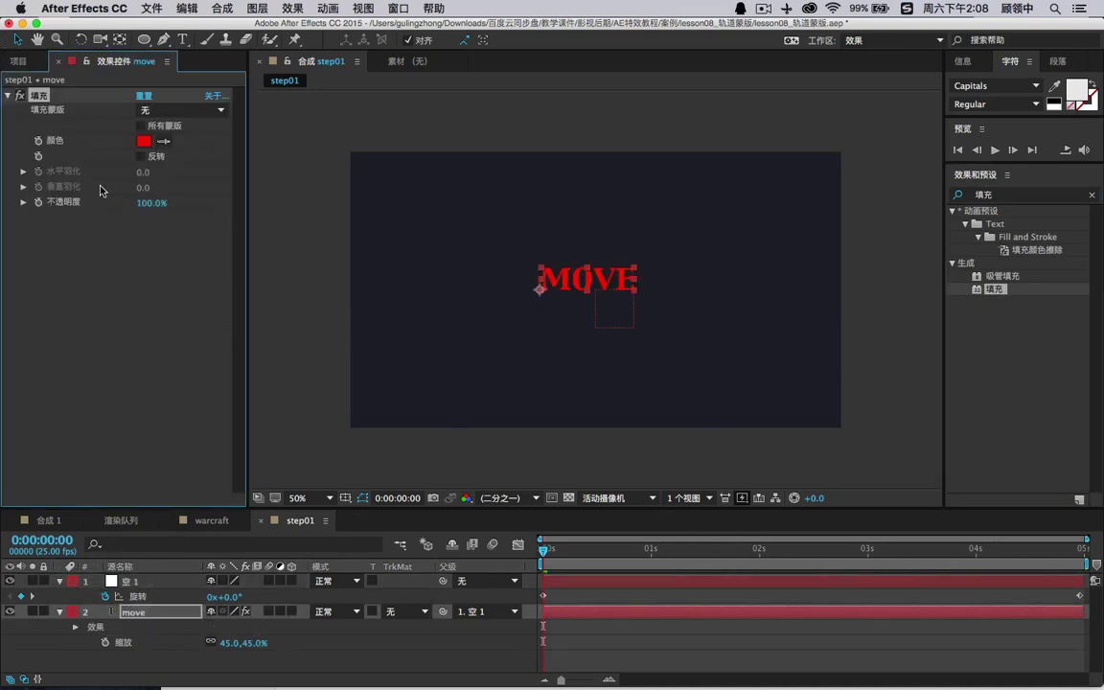
- Set the Fill effect's color to green 39BC13 and its opacity to 74%
left_click(144, 141)
left_click(585, 408)
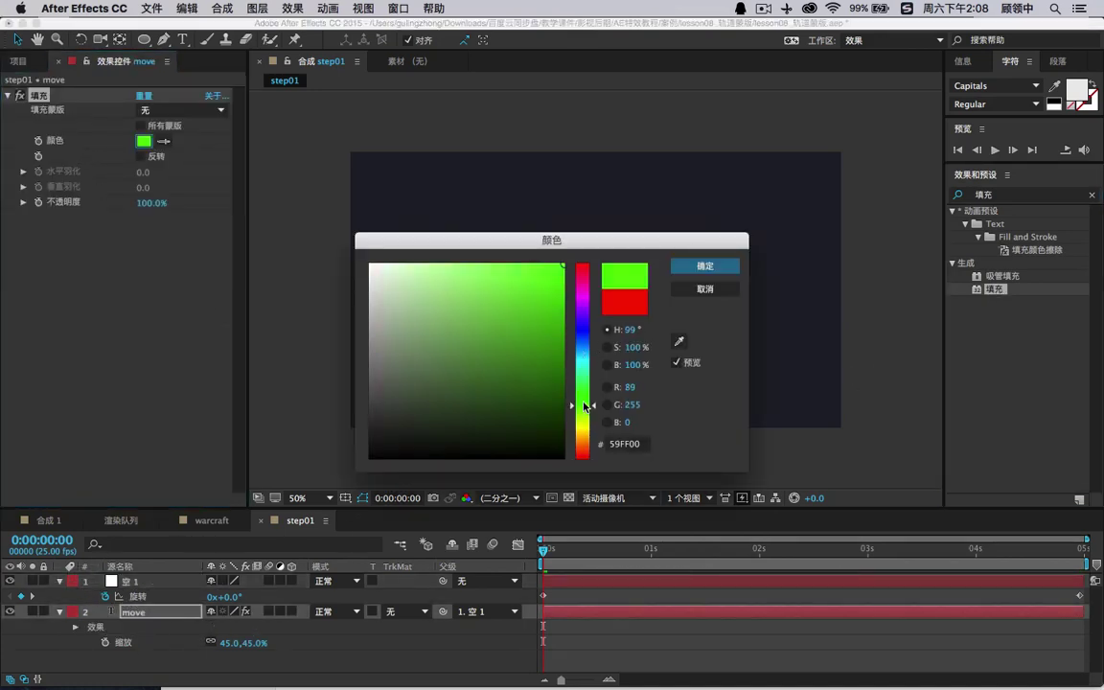
left_click(505, 269)
mouse_move(454, 241)
left_mouse_down()
mouse_move(524, 274)
mouse_move(680, 385)
left_mouse_up()
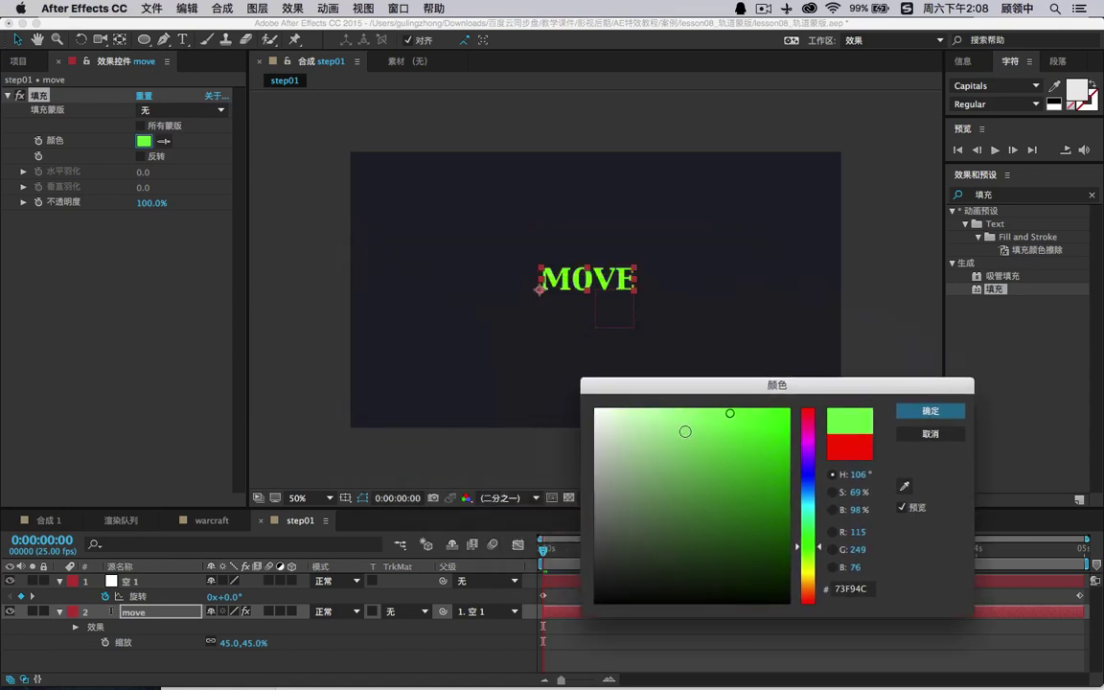
left_click_drag(720, 422, 770, 460)
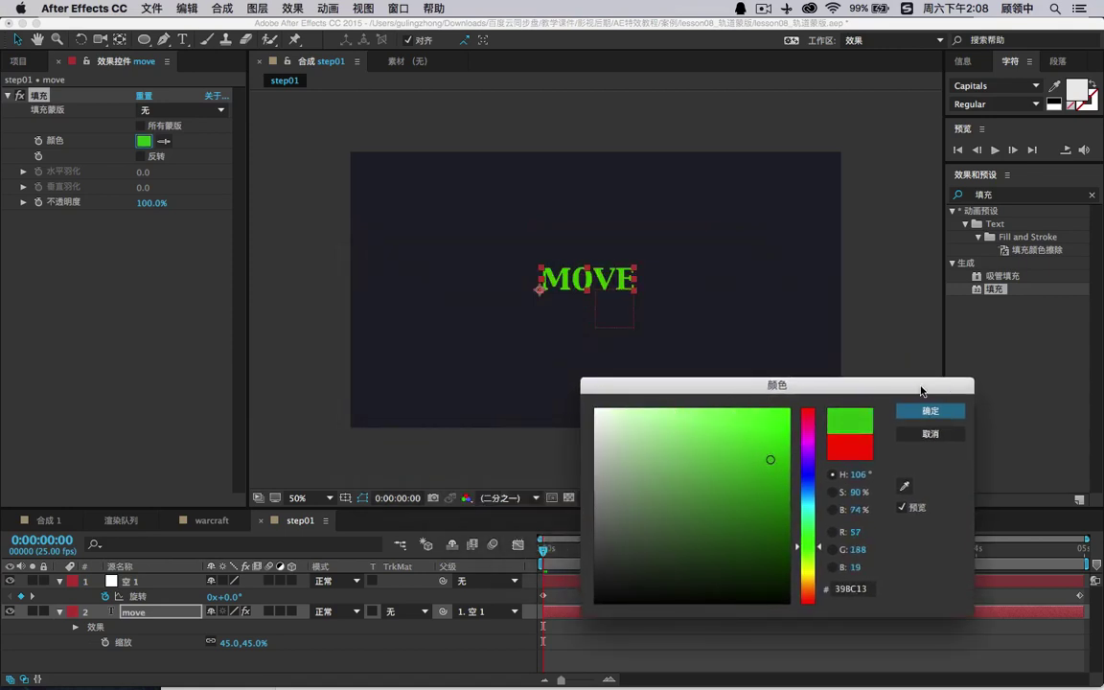
left_click(923, 411)
left_click_drag(165, 208, 107, 202)
left_click(335, 369)
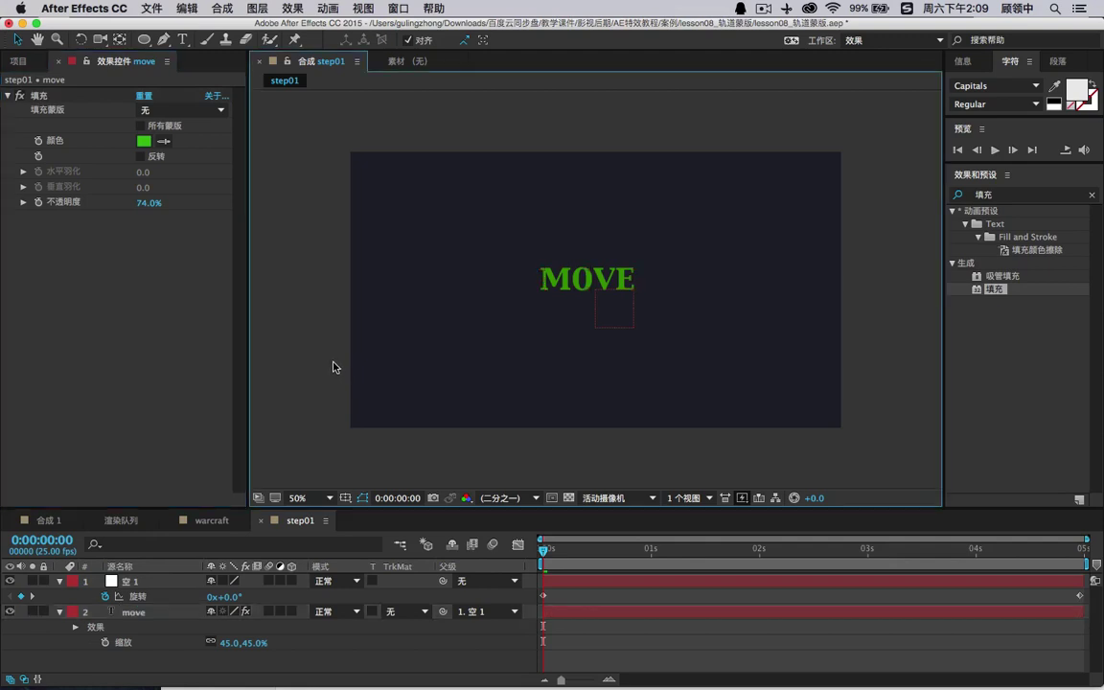
- Collapse the properties of the null object and the move layer, leaving no layer selected
left_click(61, 584)
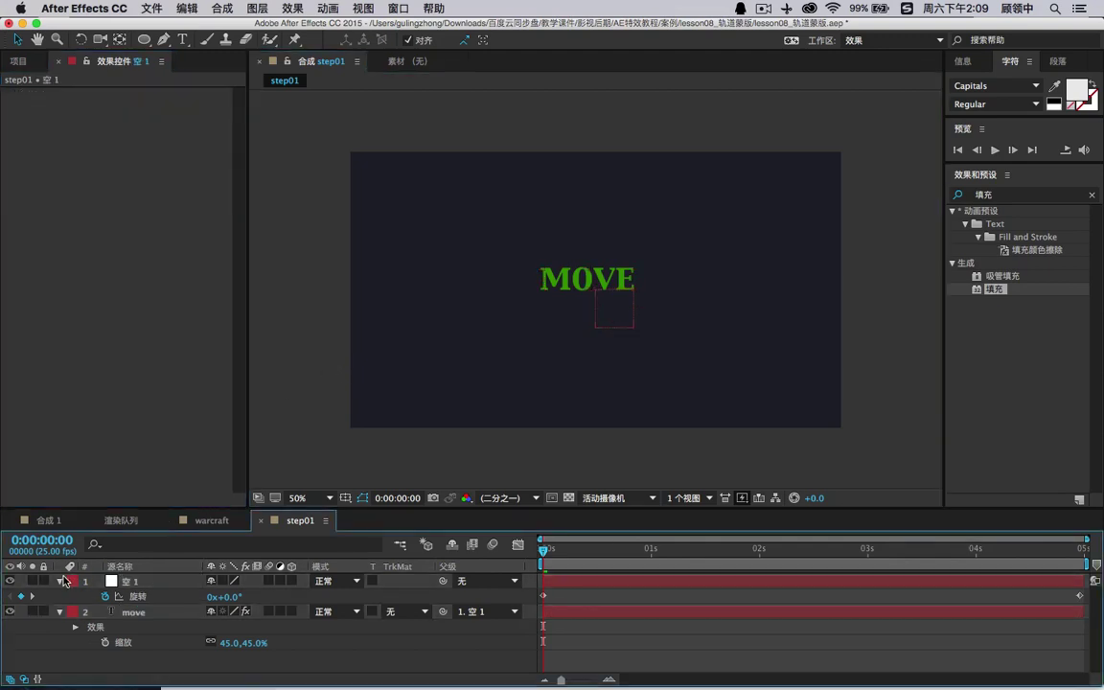
left_click(59, 583)
left_click(60, 602)
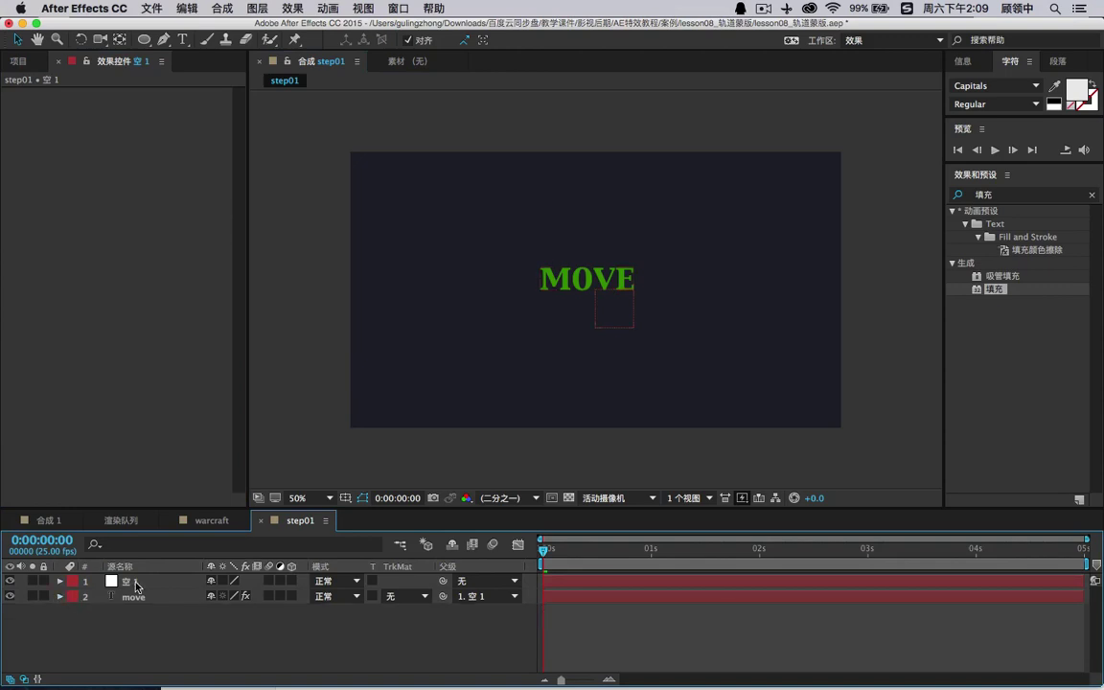
left_click(140, 598)
left_click(151, 620)
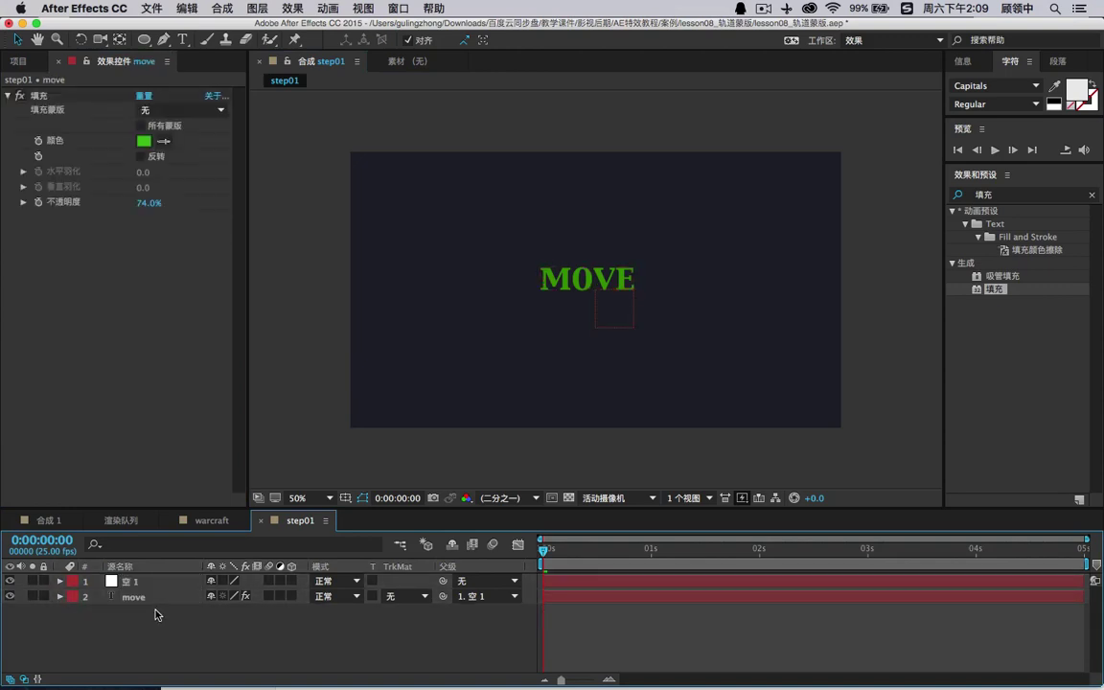
- Create a new composition named step02 from the step01 composition in the project
left_click(21, 61)
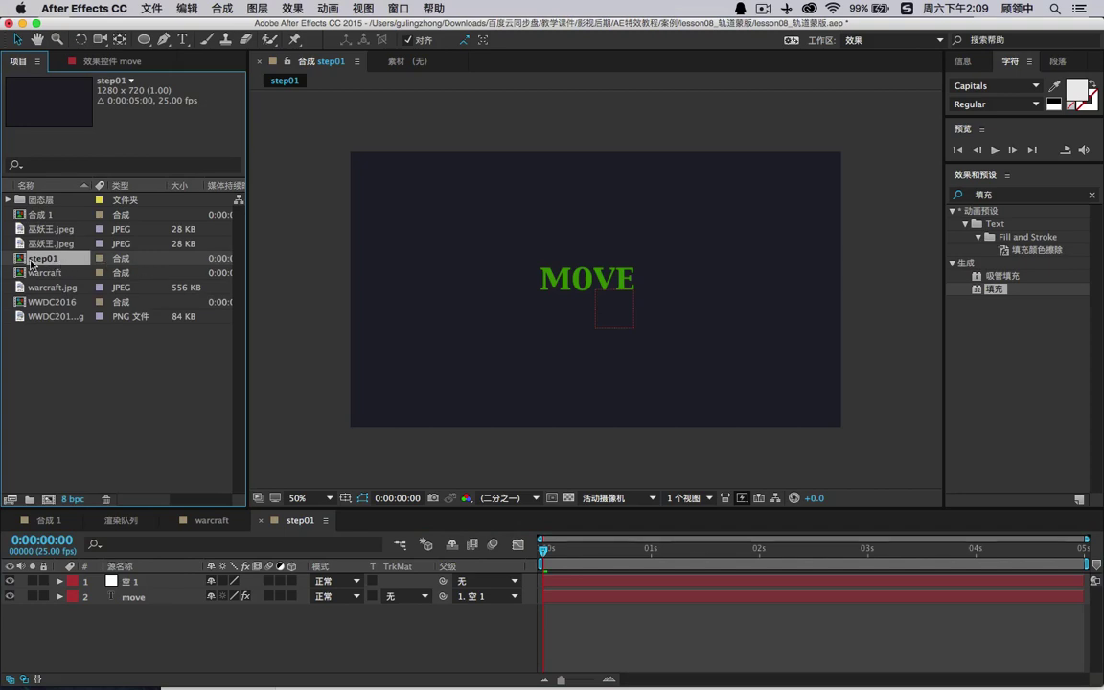
left_click_drag(25, 261, 54, 500)
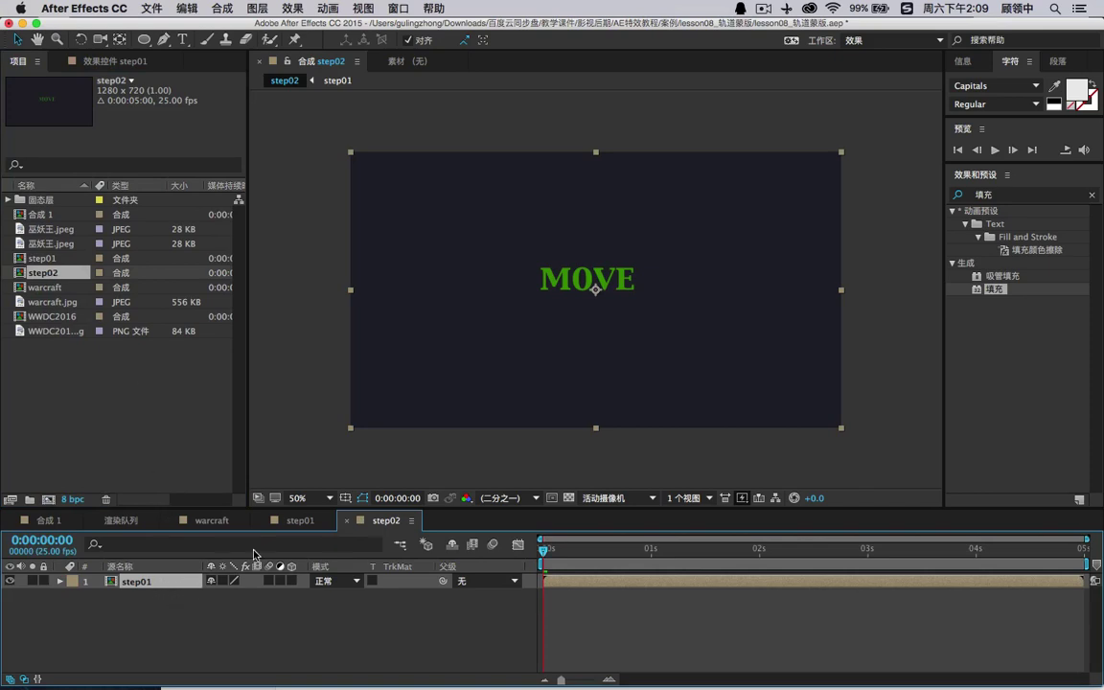
- Compare the layers inside step01 with the nested step01 layer in step02, briefly checking the transparency grid
left_click(300, 521)
left_click(135, 598)
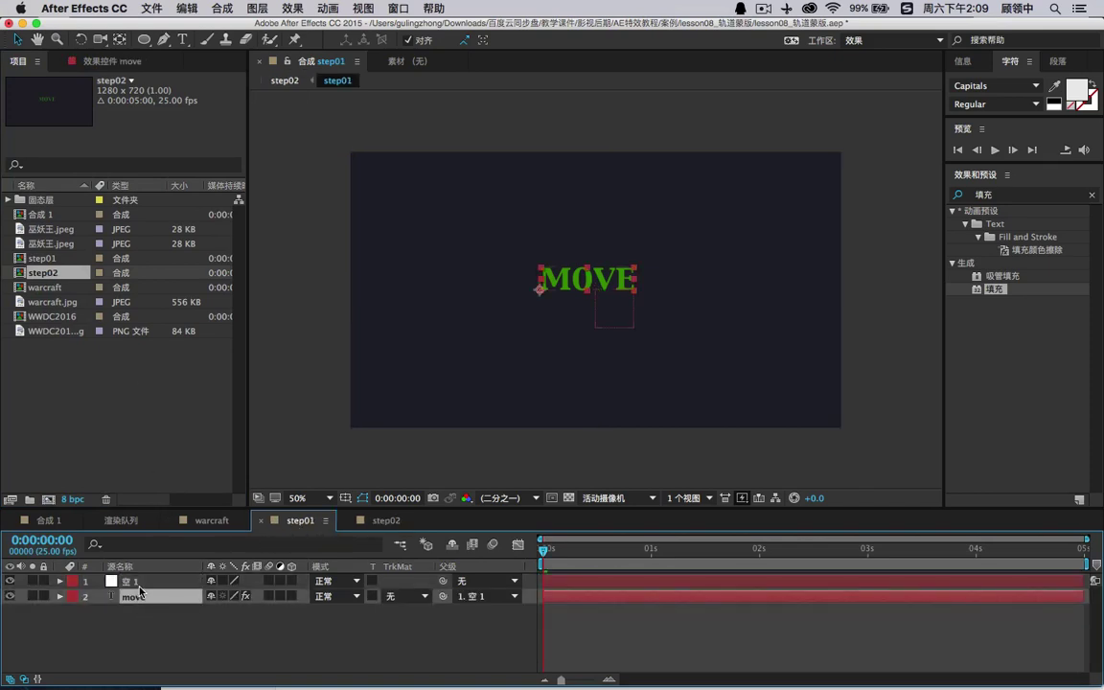
left_click(176, 582)
left_click(370, 521)
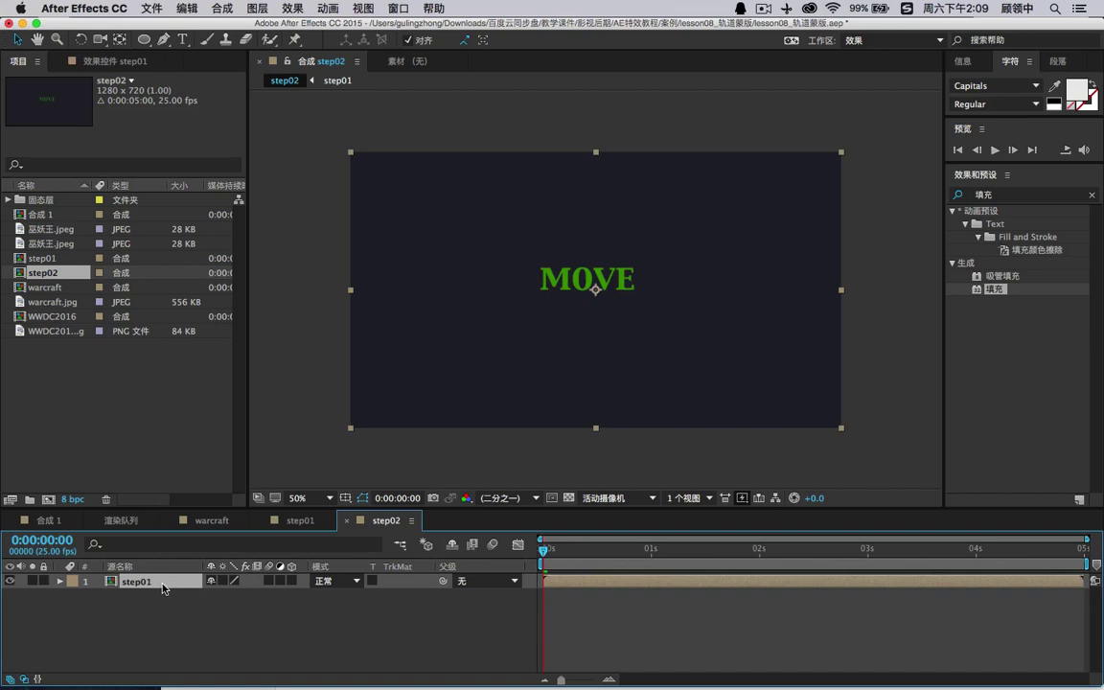
left_click(568, 499)
left_click(569, 499)
- Animate the step01 layer's position from about -112, 360 at 0:00:00:00 to about 1438, 360 at 0:00:04:24, crossing the whole frame horizontally
key("p")
key("Escape")
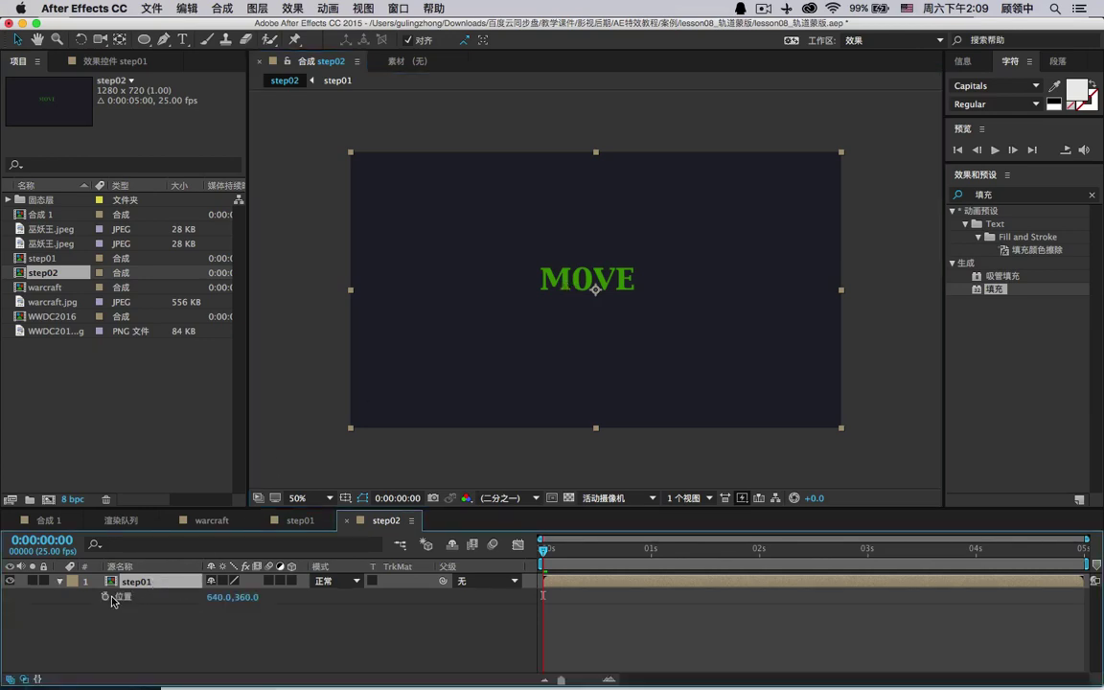
left_click_drag(621, 285, 334, 294)
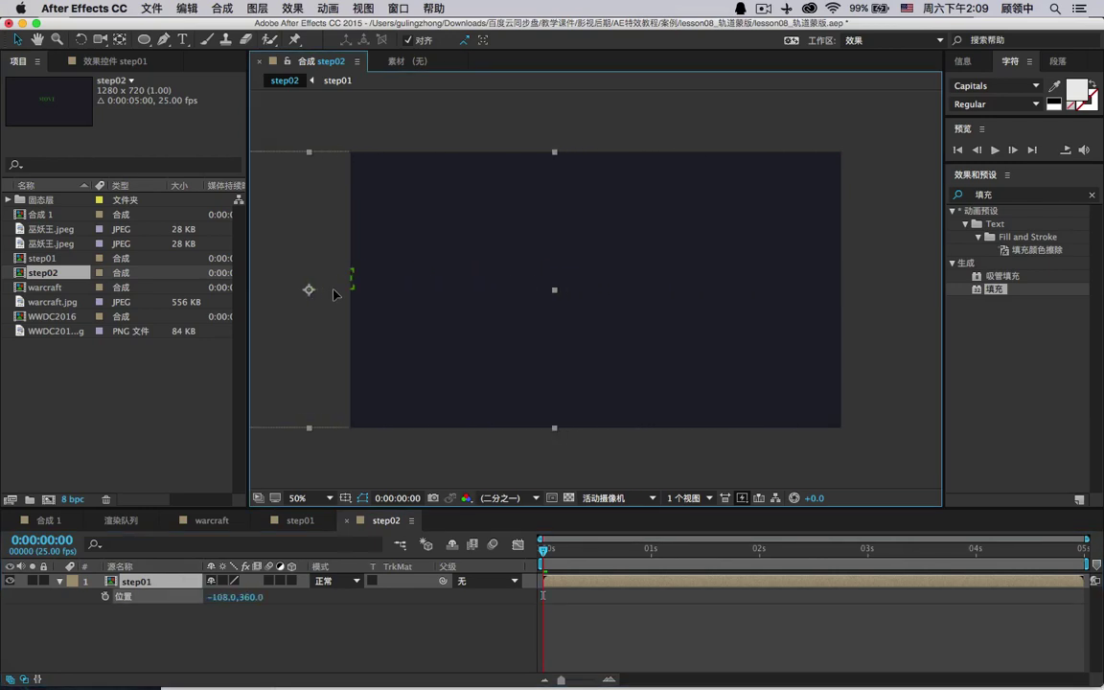
left_click(106, 596)
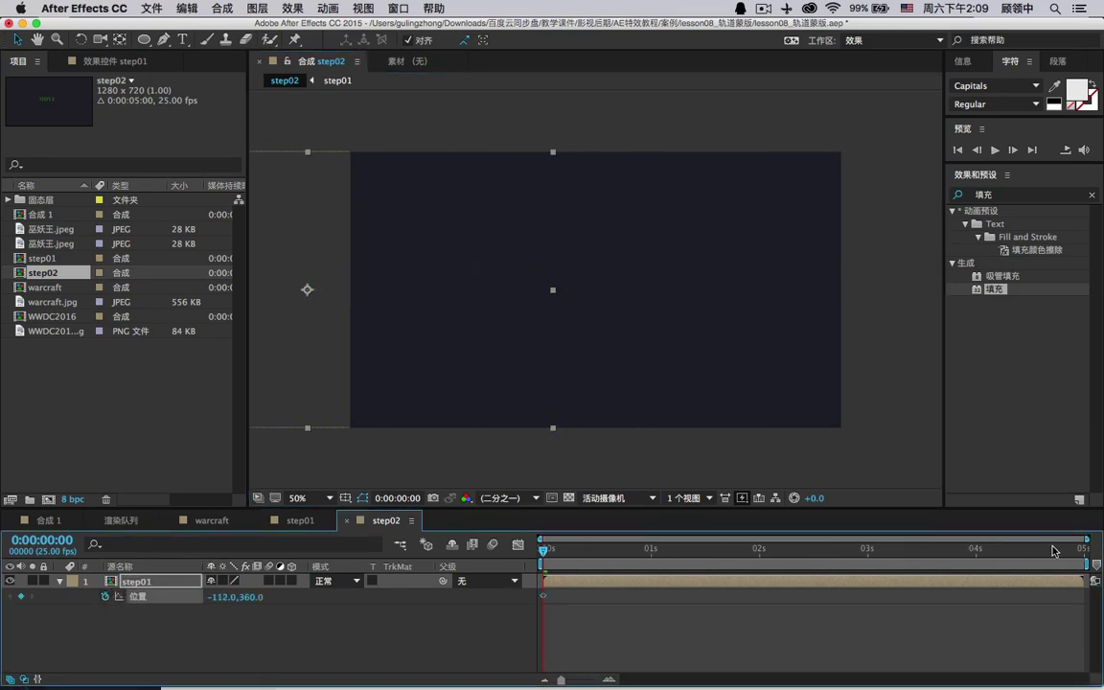
left_click_drag(1053, 551, 1100, 552)
left_click_drag(308, 288, 872, 281)
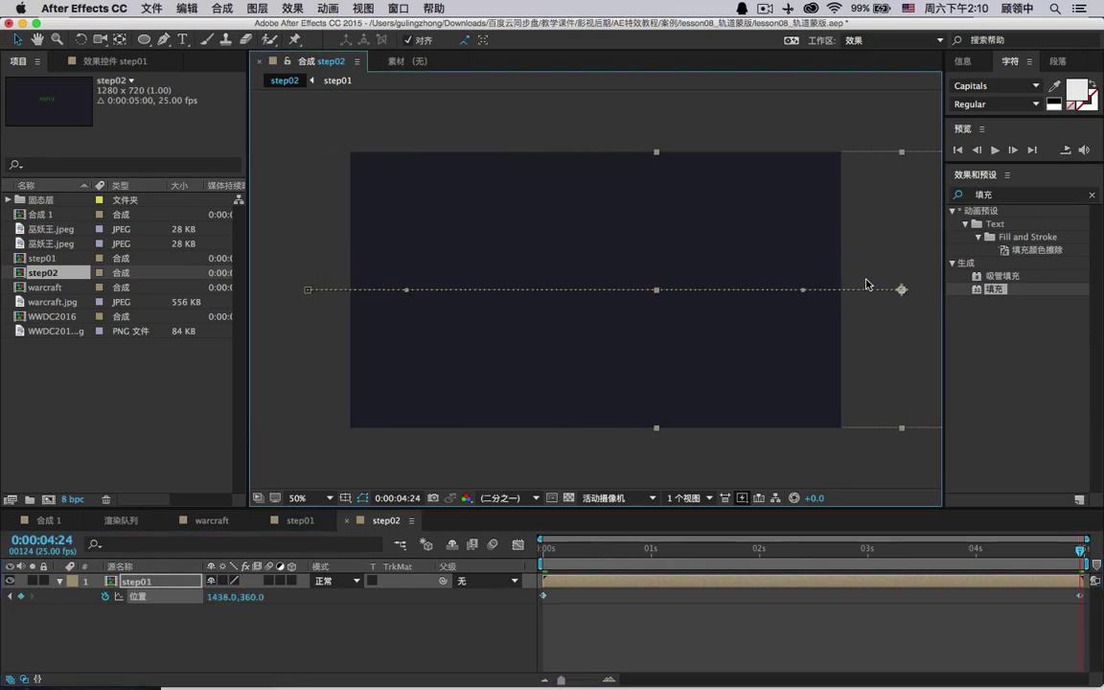
- Preview the step02 animation from the first frame
left_click(968, 139)
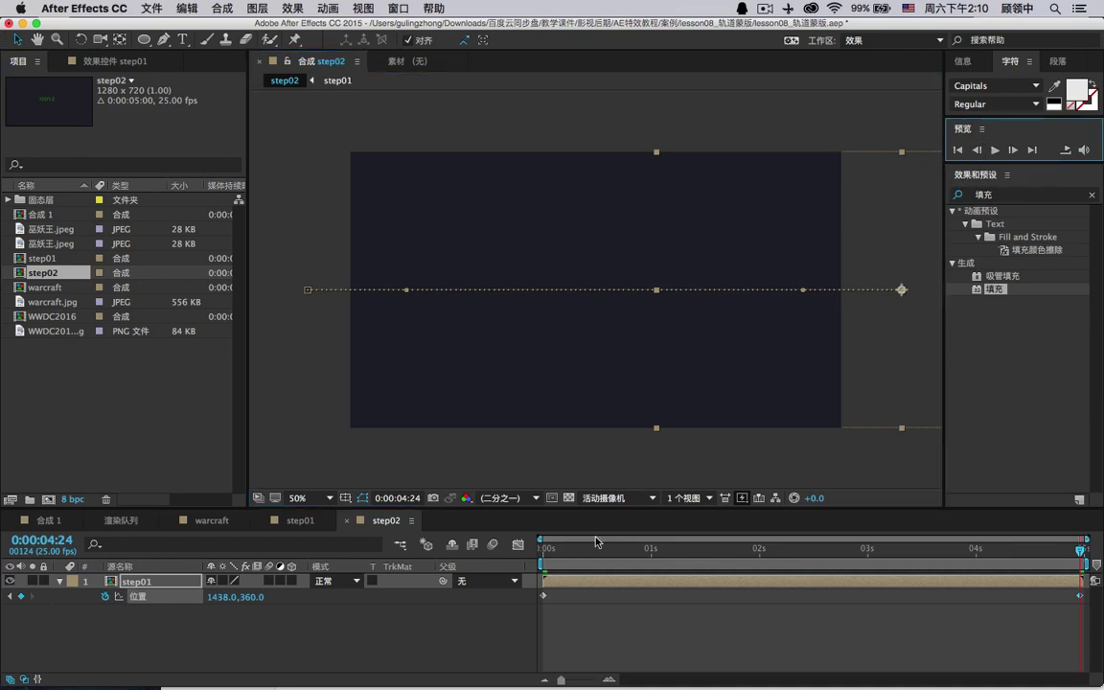
left_click_drag(596, 541, 534, 556)
left_click(996, 149)
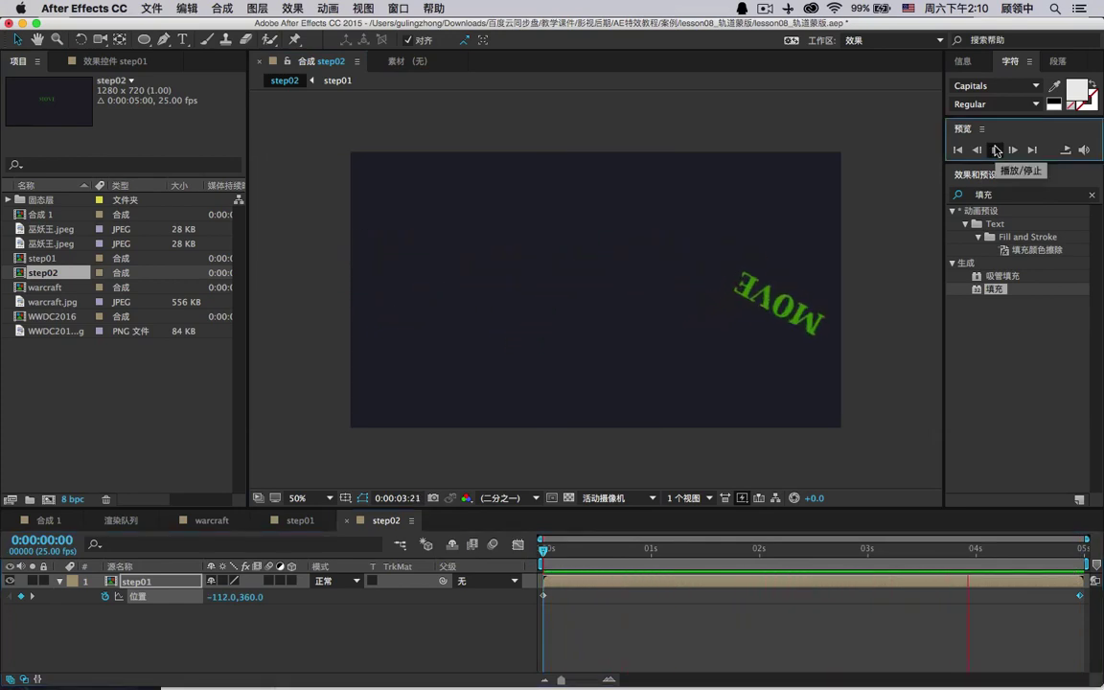
- Replay the step02 animation and compare it with the layers inside the source composition step01
left_click(996, 150)
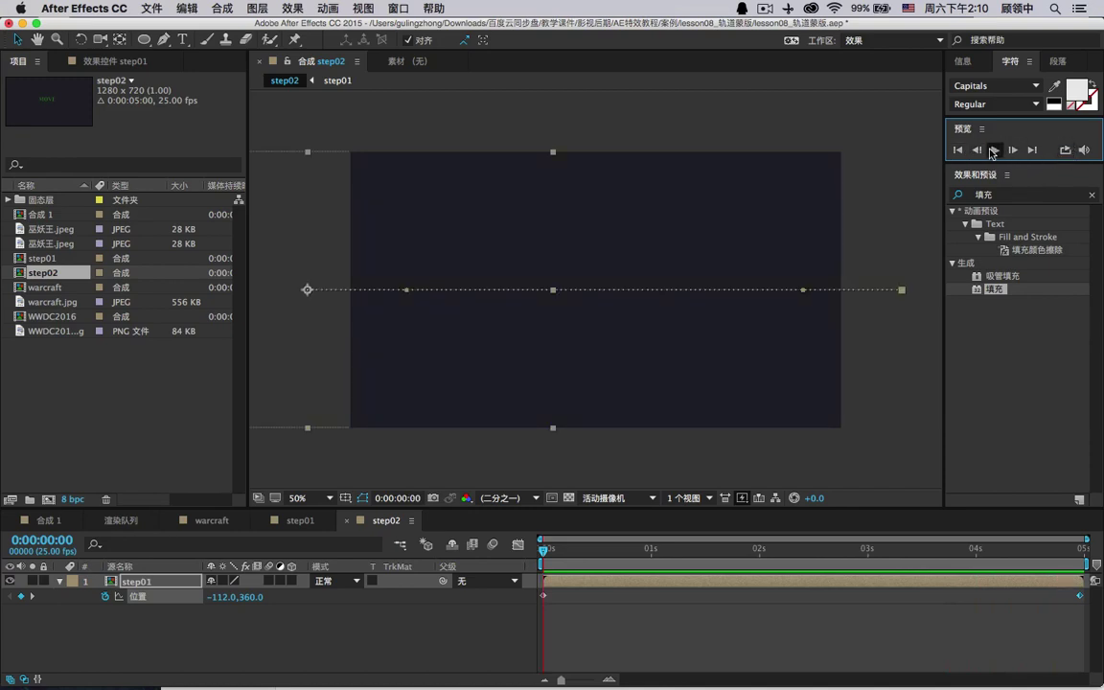
left_click(994, 150)
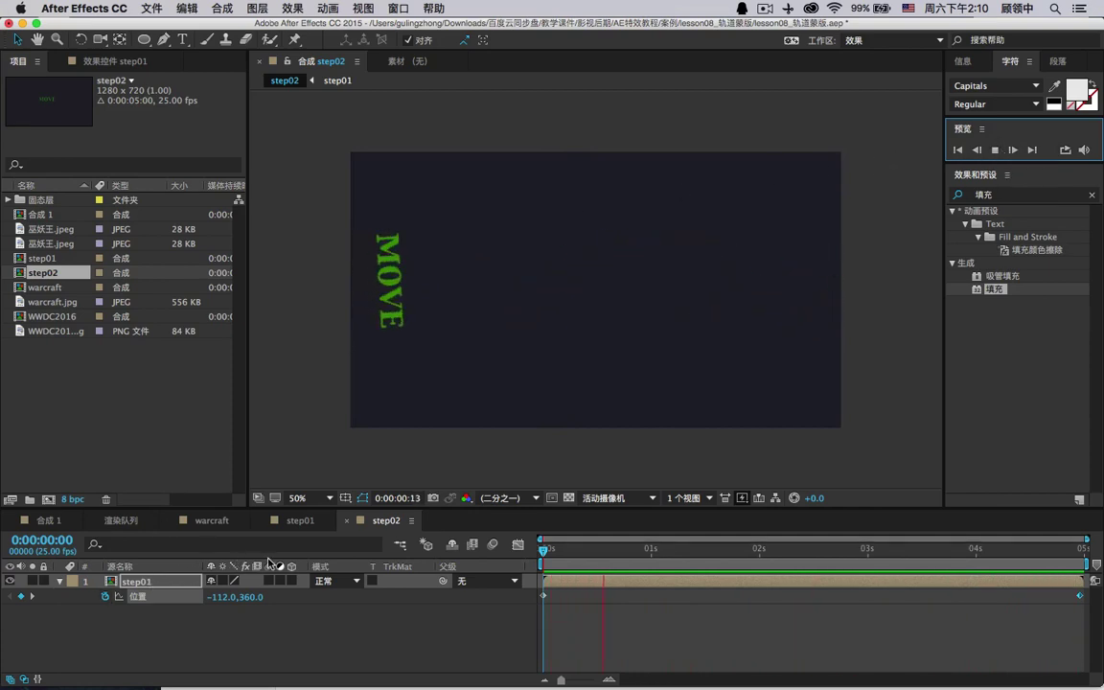
left_click(299, 520)
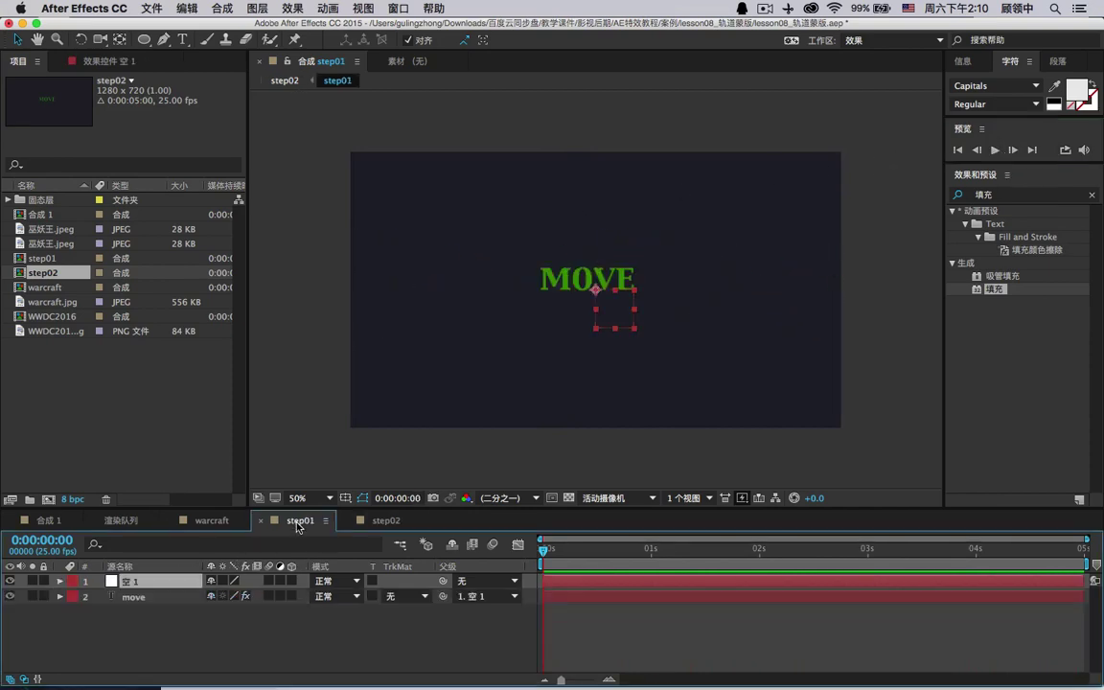
left_click(387, 521)
left_click(146, 582)
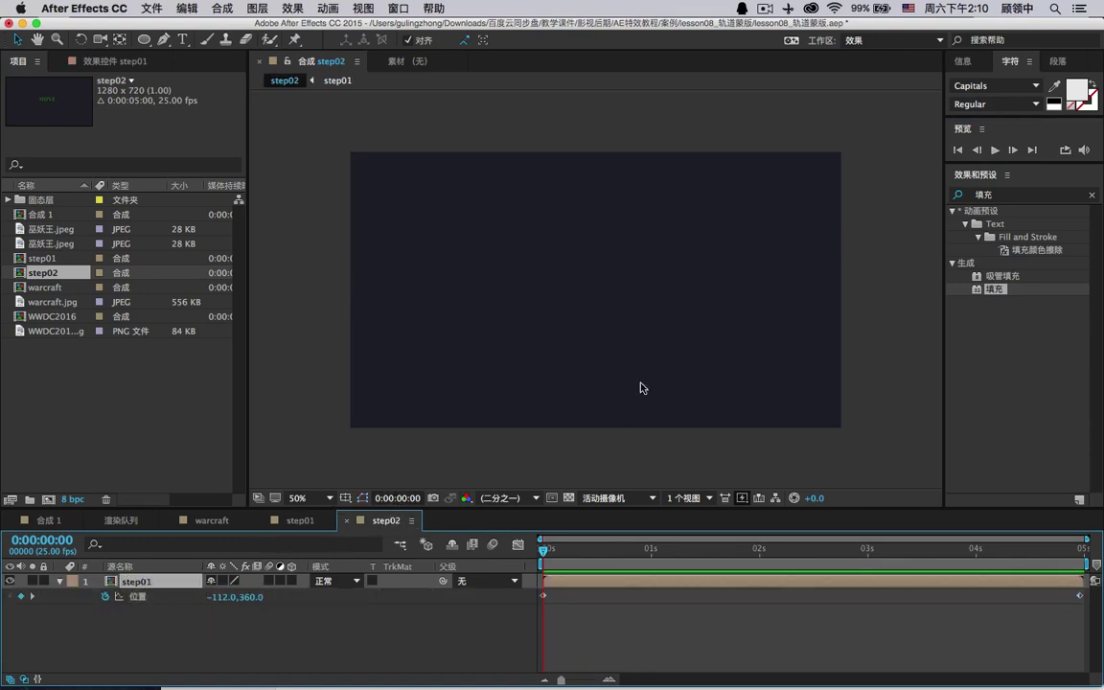
key("space")
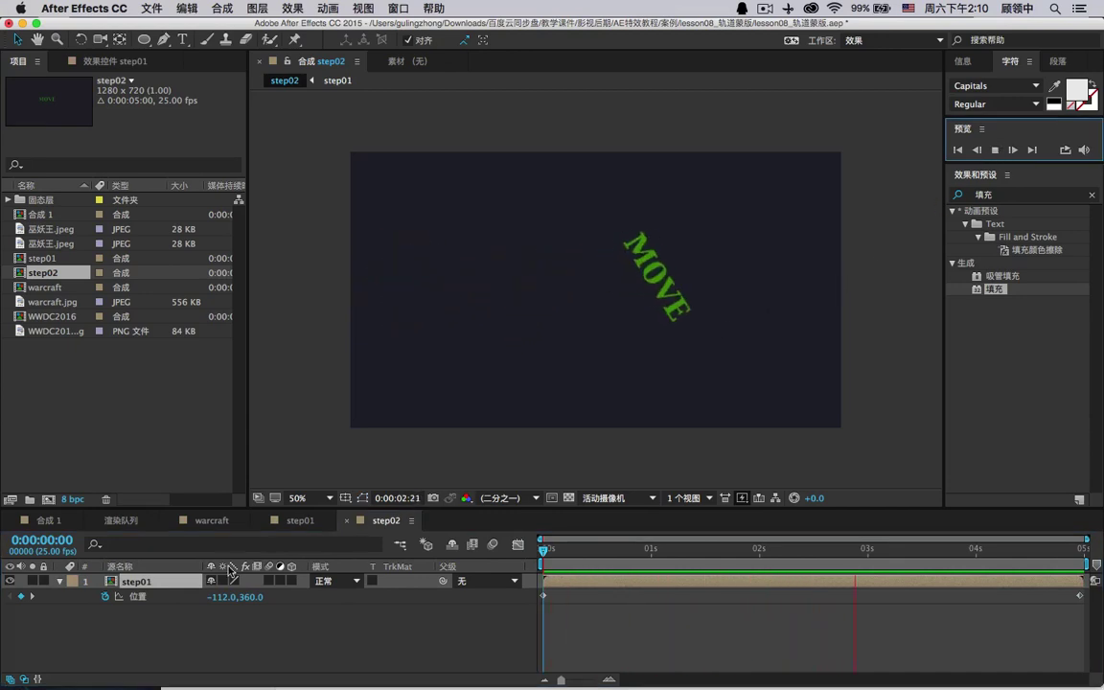
key("space")
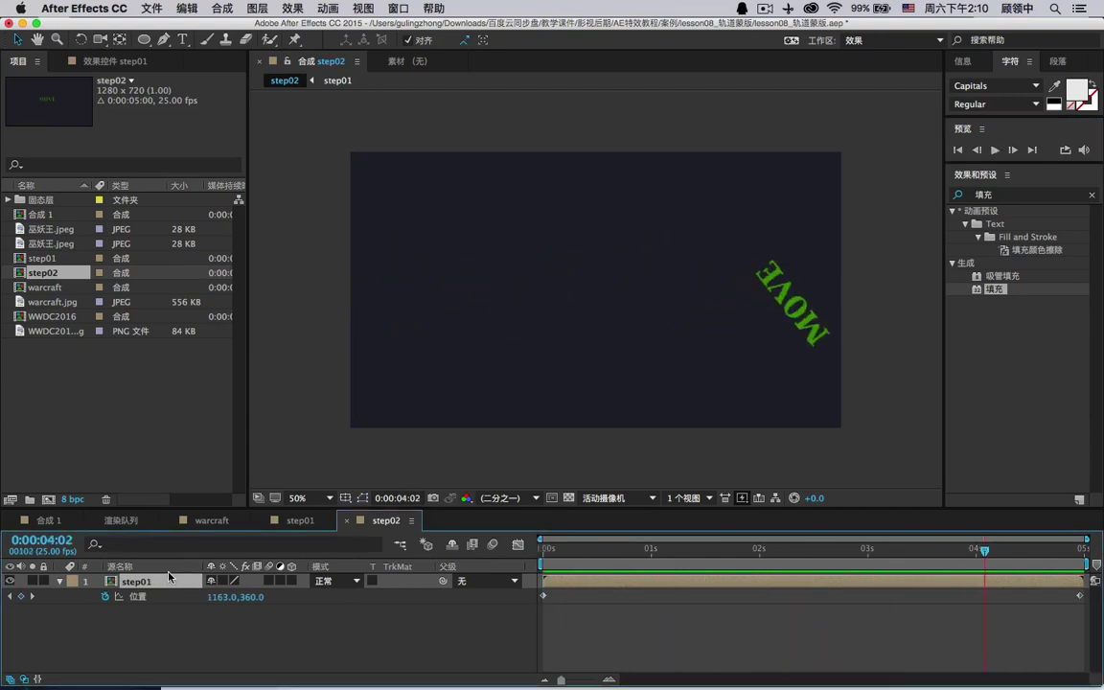
- Search the effects for 发光 and apply the stylize 发光 (Glow) effect to the step01 layer in step02
left_click(1018, 197)
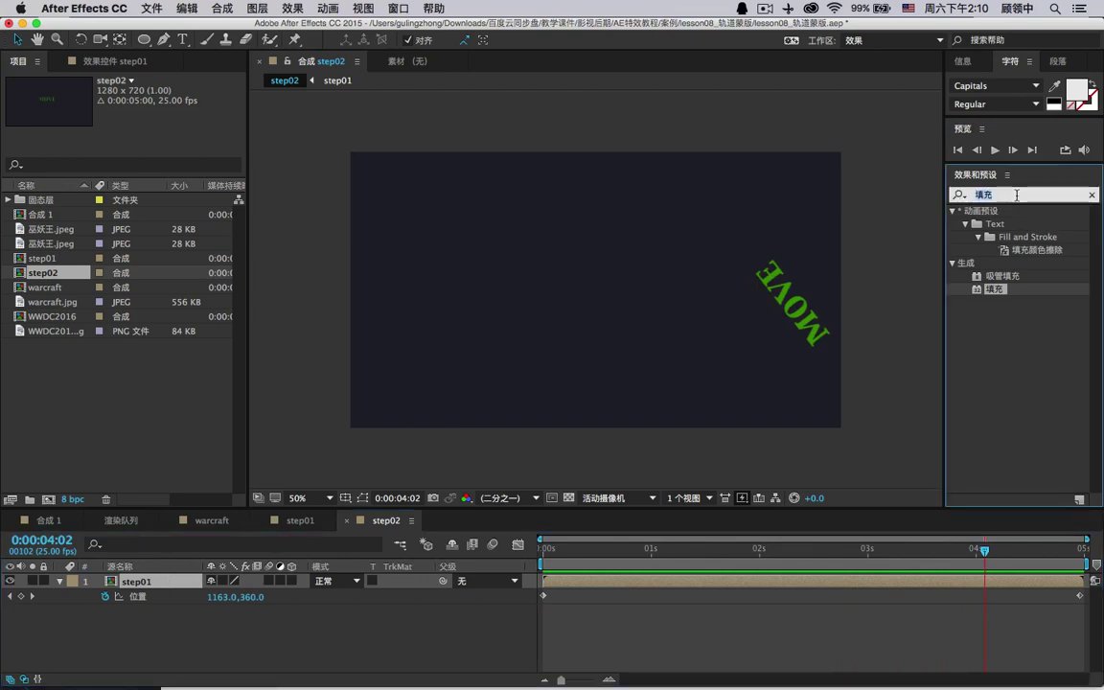
type("huigu")
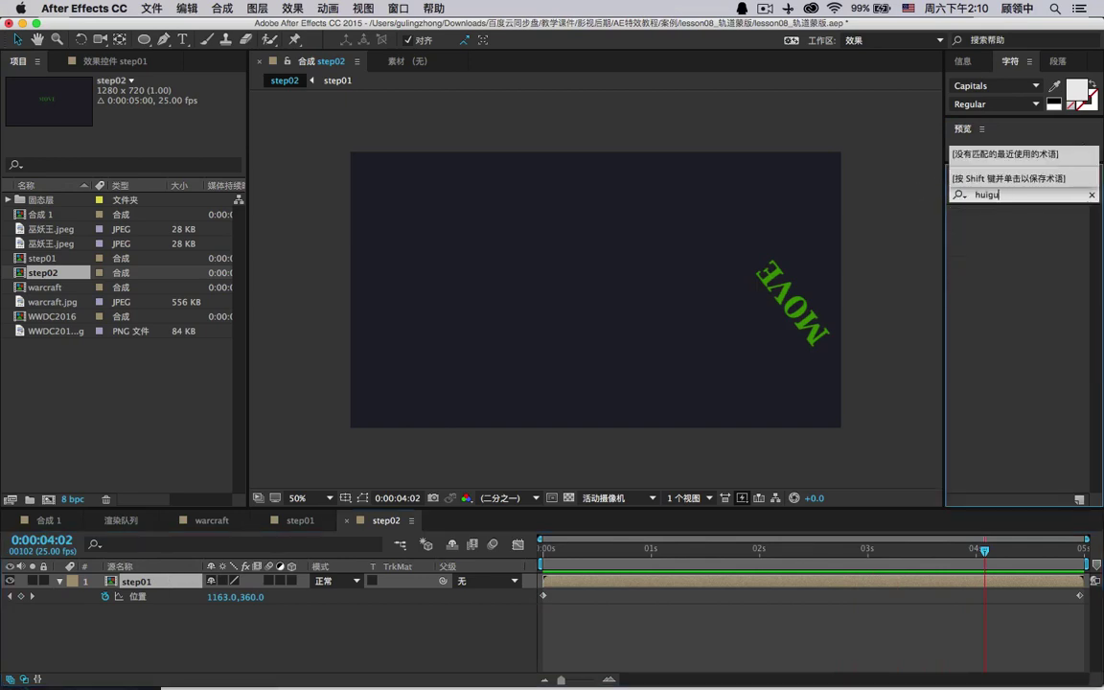
key("BackSpace")
key("BackSpace")
type("'gua")
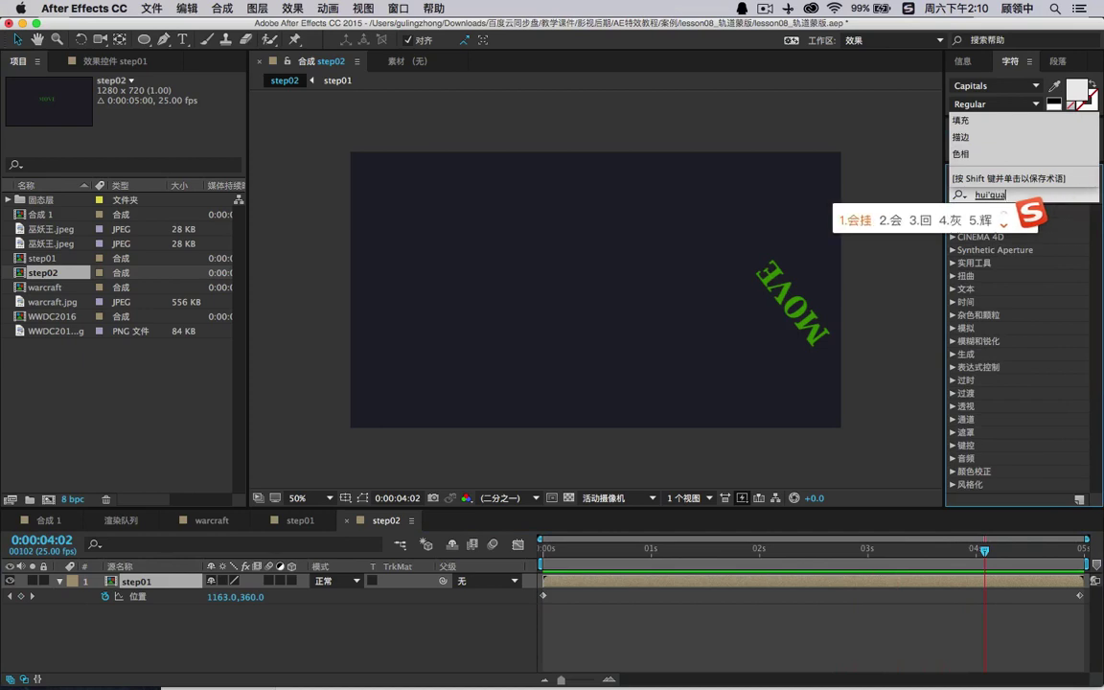
type("ng")
key("space")
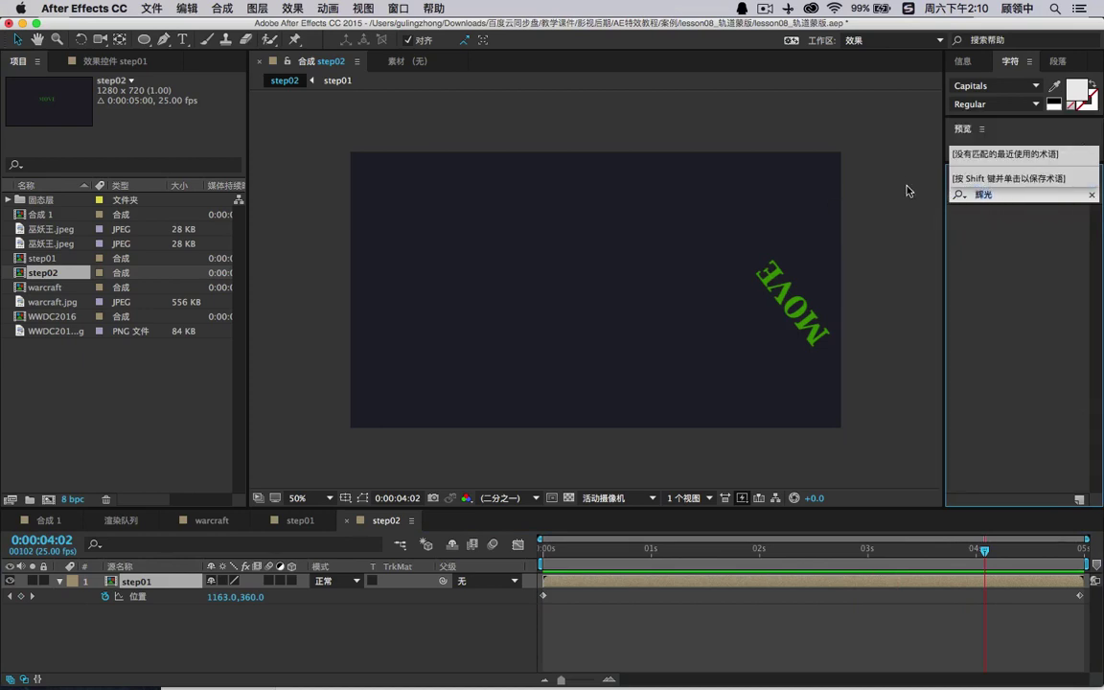
type("fa'h")
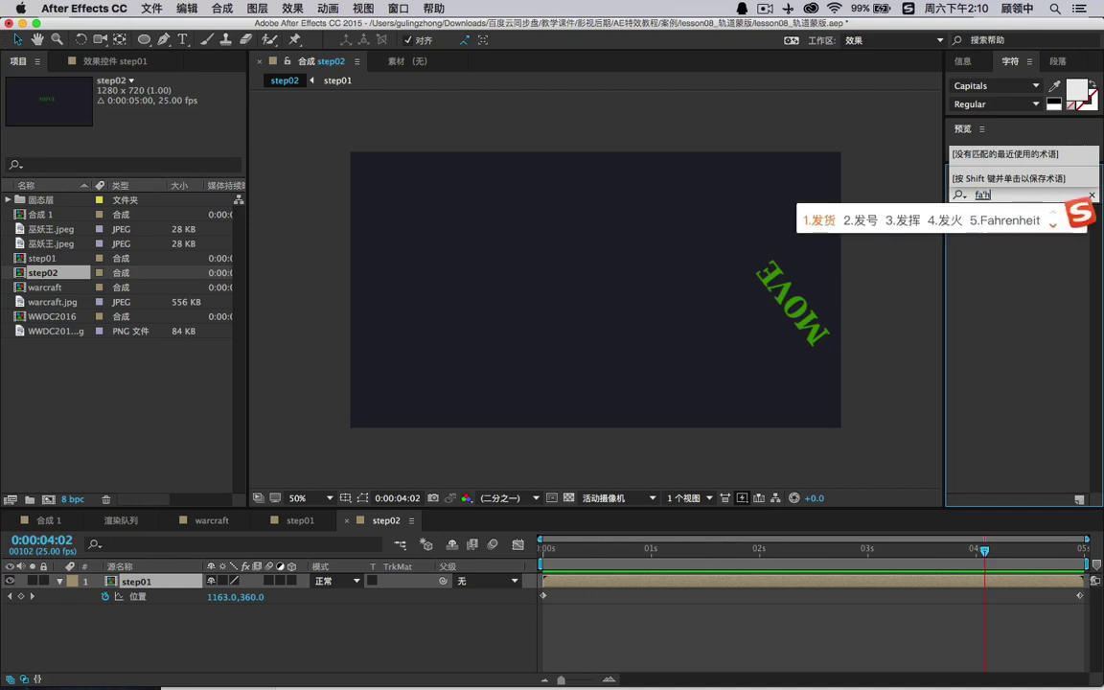
key("BackSpace")
type("guang")
key("space")
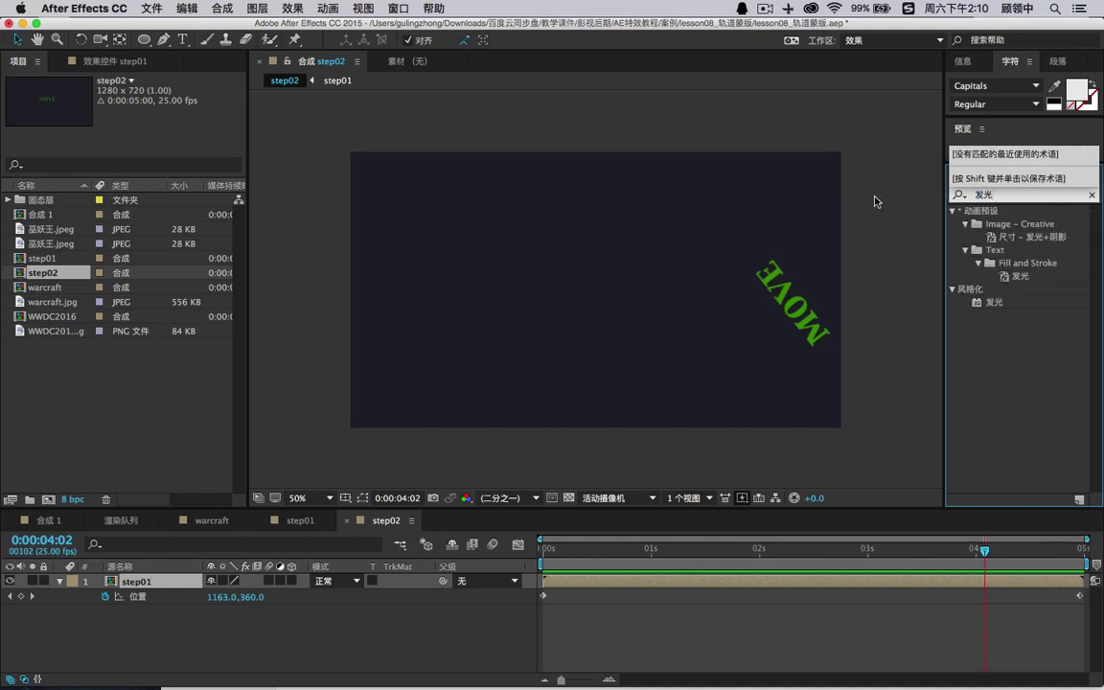
left_click_drag(991, 309, 191, 583)
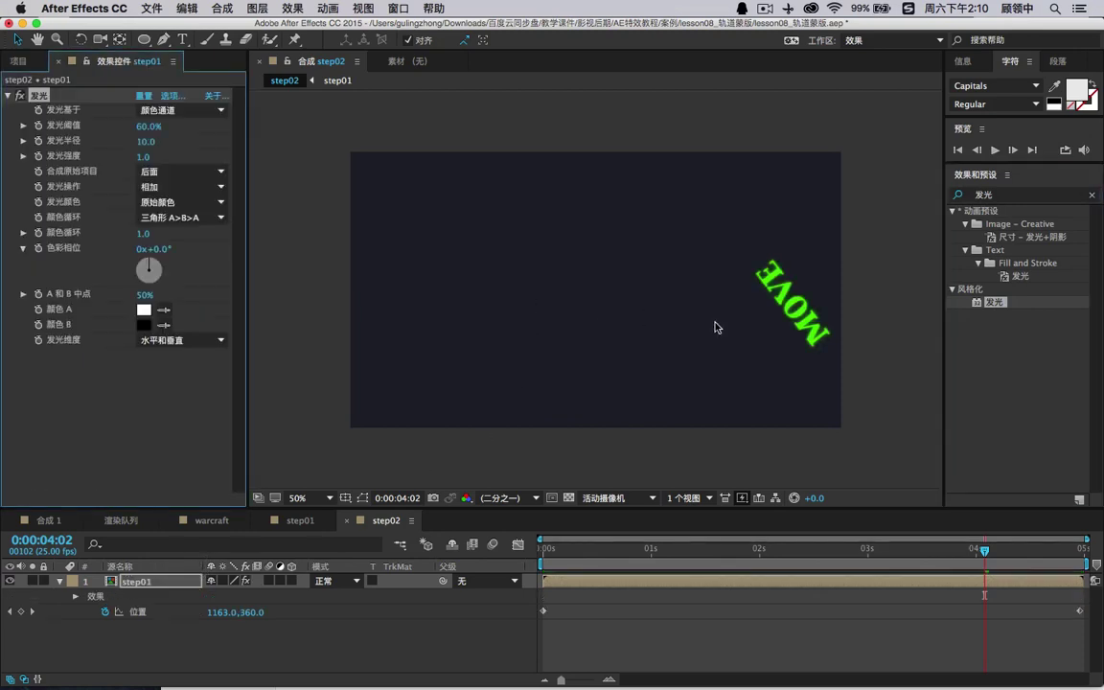
- Preview the glowing text animation in step02 and review the 发光 effect on the step01 layer
left_click(559, 549)
key("space")
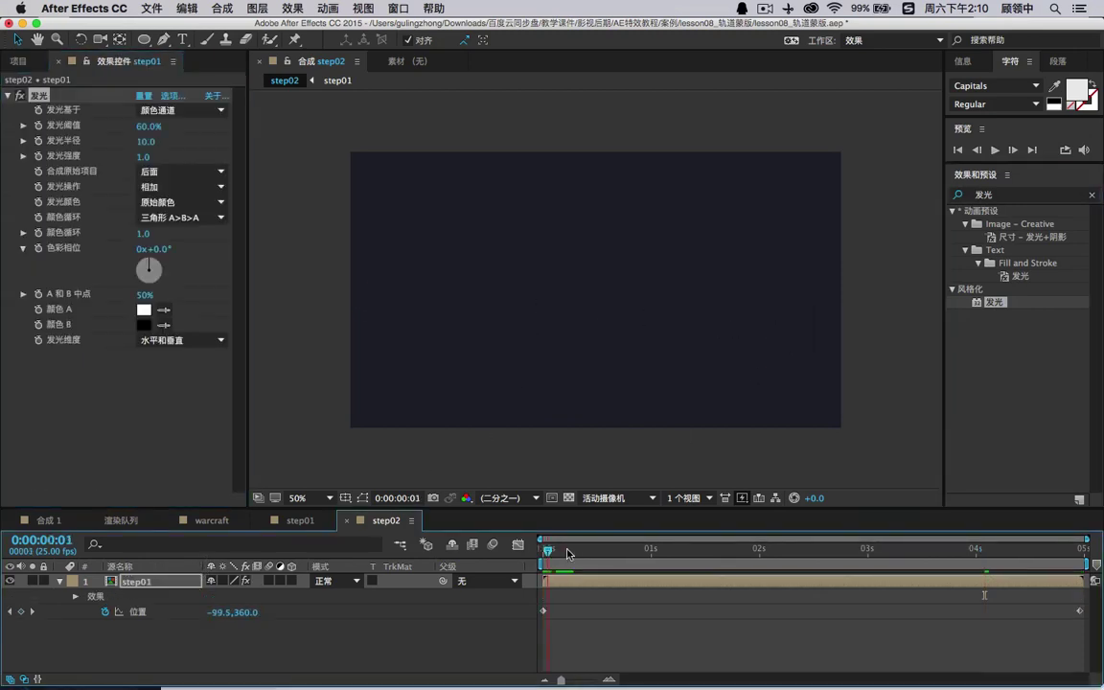
mouse_move(792, 530)
left_mouse_down()
mouse_move(878, 533)
mouse_move(657, 535)
mouse_move(838, 535)
mouse_move(794, 537)
left_mouse_up()
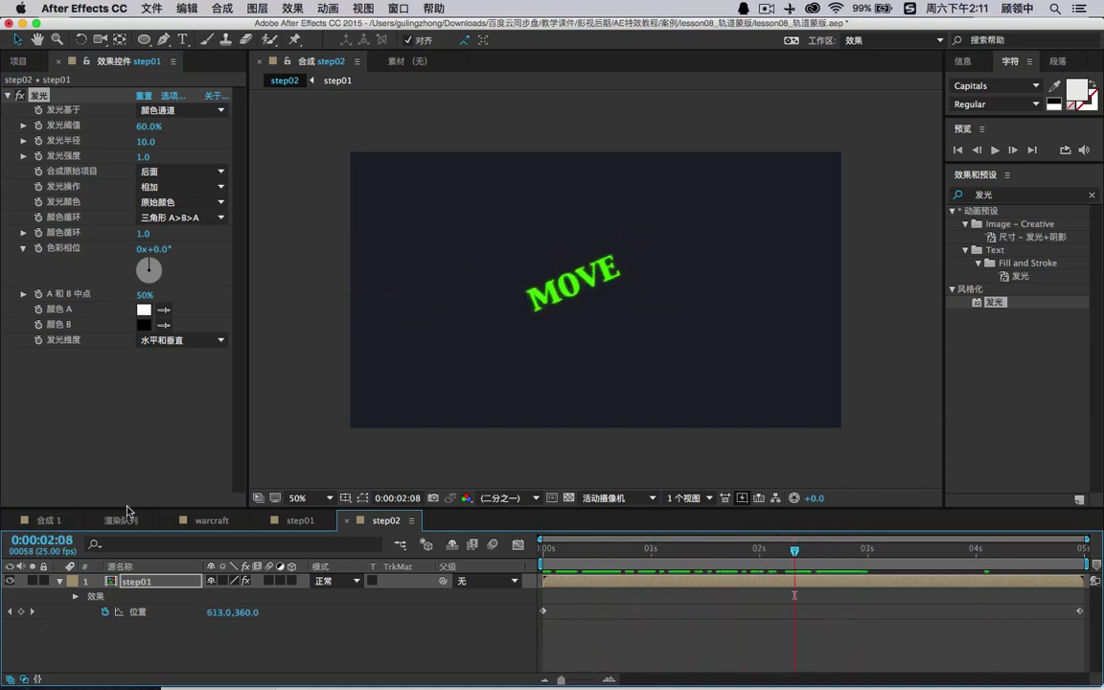
left_click(18, 99)
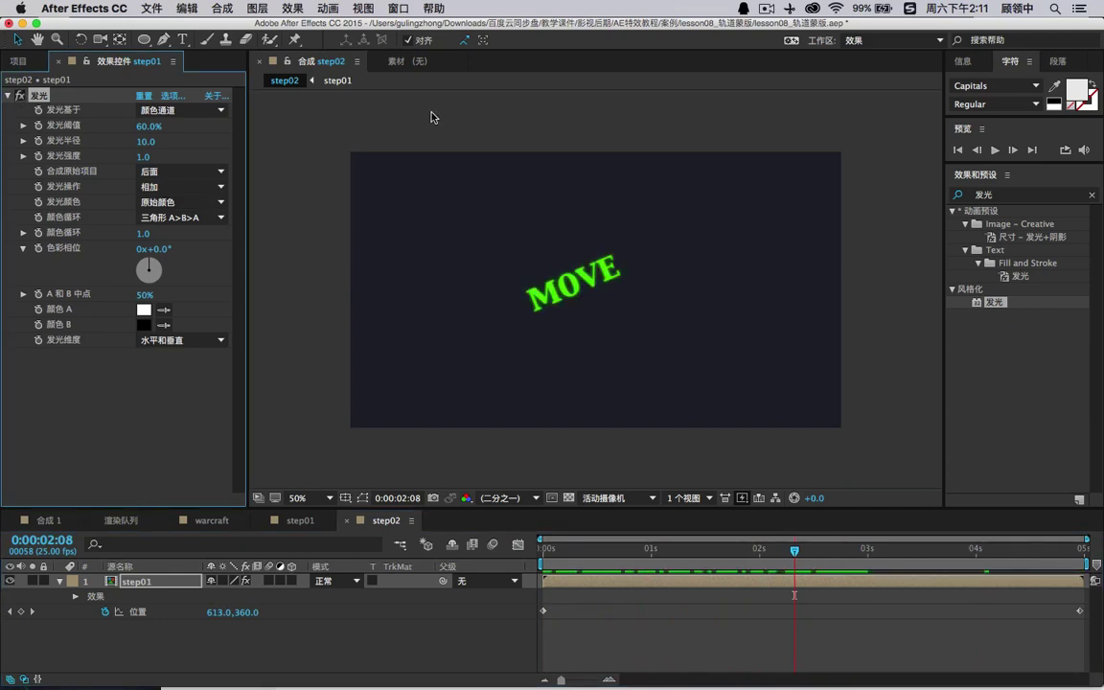
left_click(997, 151)
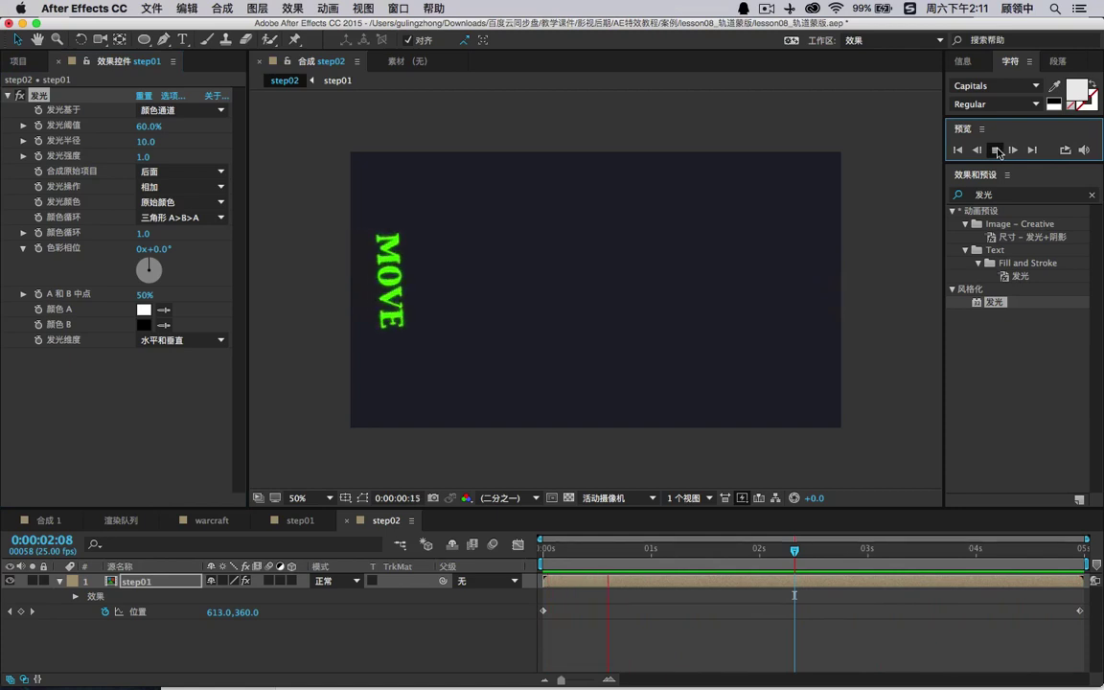
left_click(142, 582)
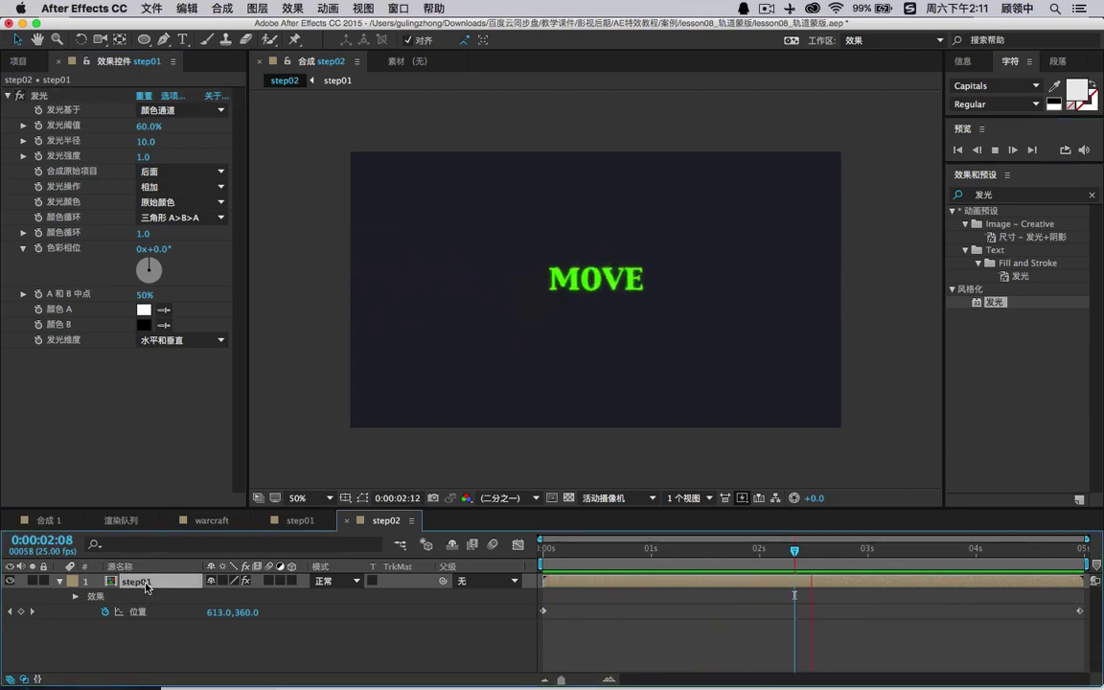
key("space")
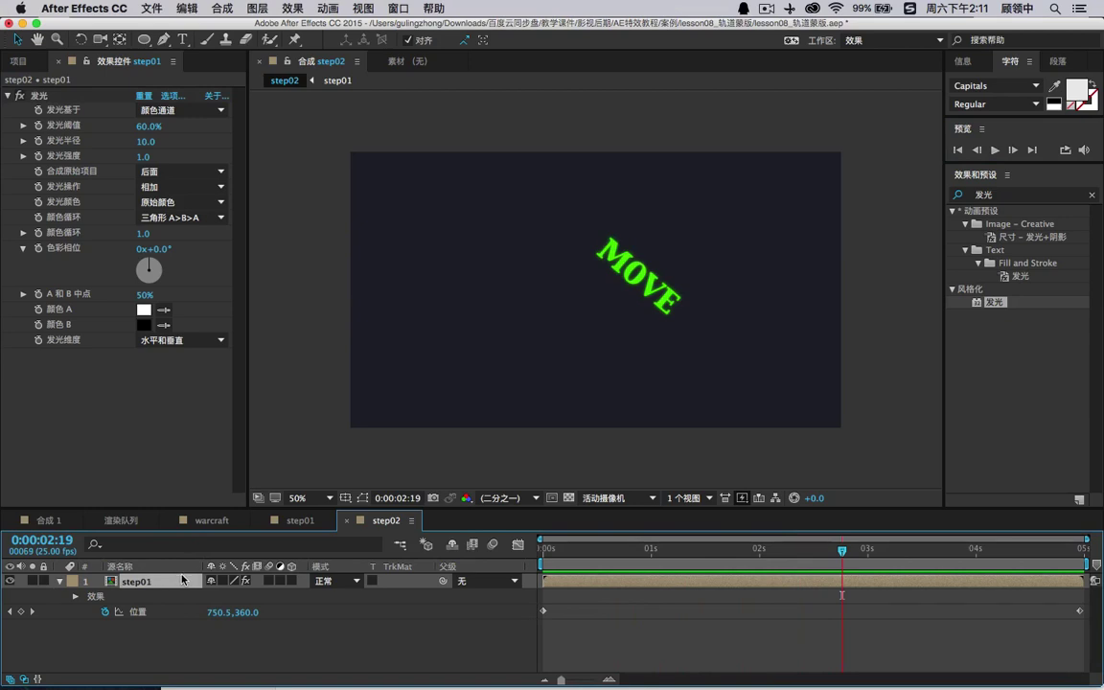
- Duplicate the step01 layer, offset the copy slightly down and left of the original text at 0:00:02:19, and preview it
key("super+d")
left_click_drag(636, 281, 612, 319)
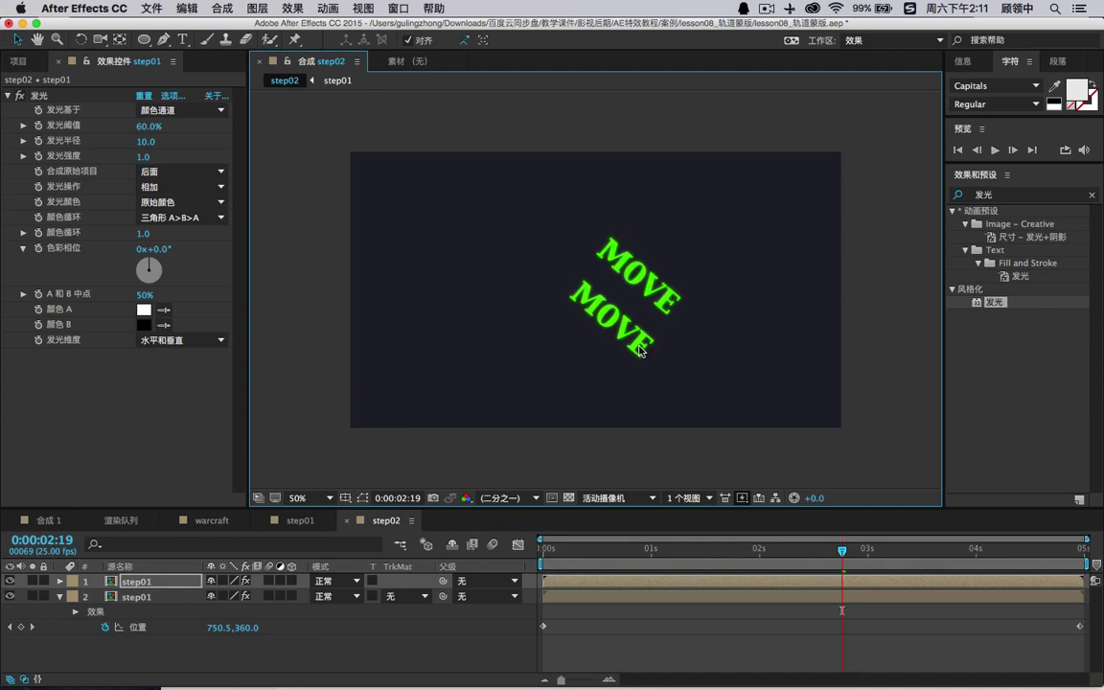
key("space")
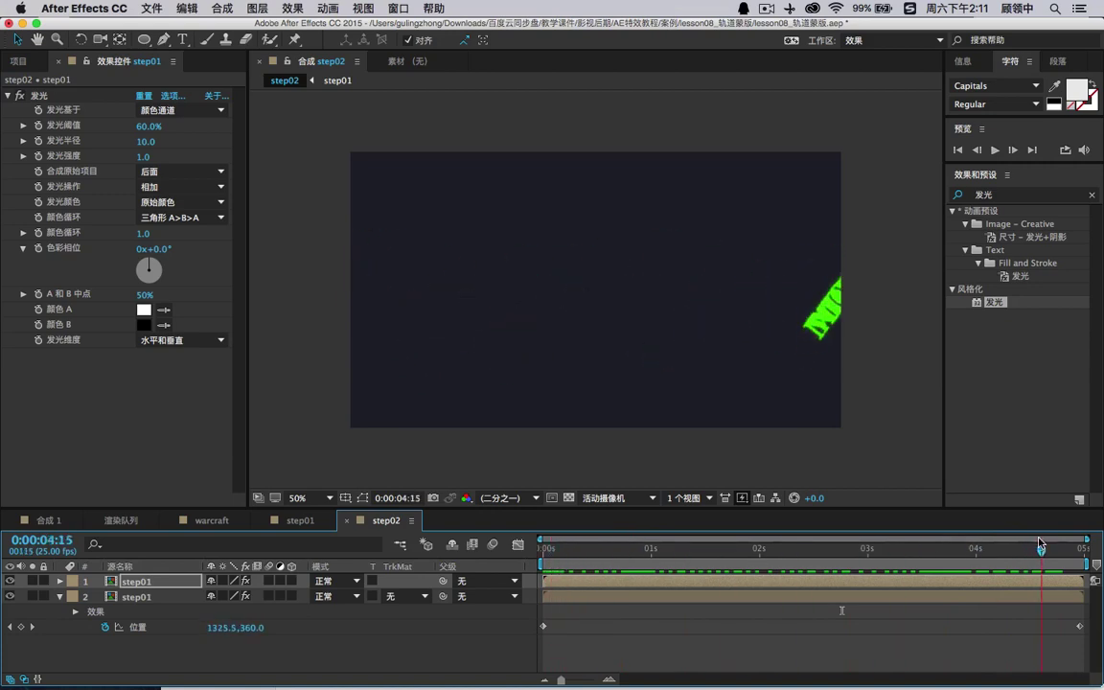
key("space")
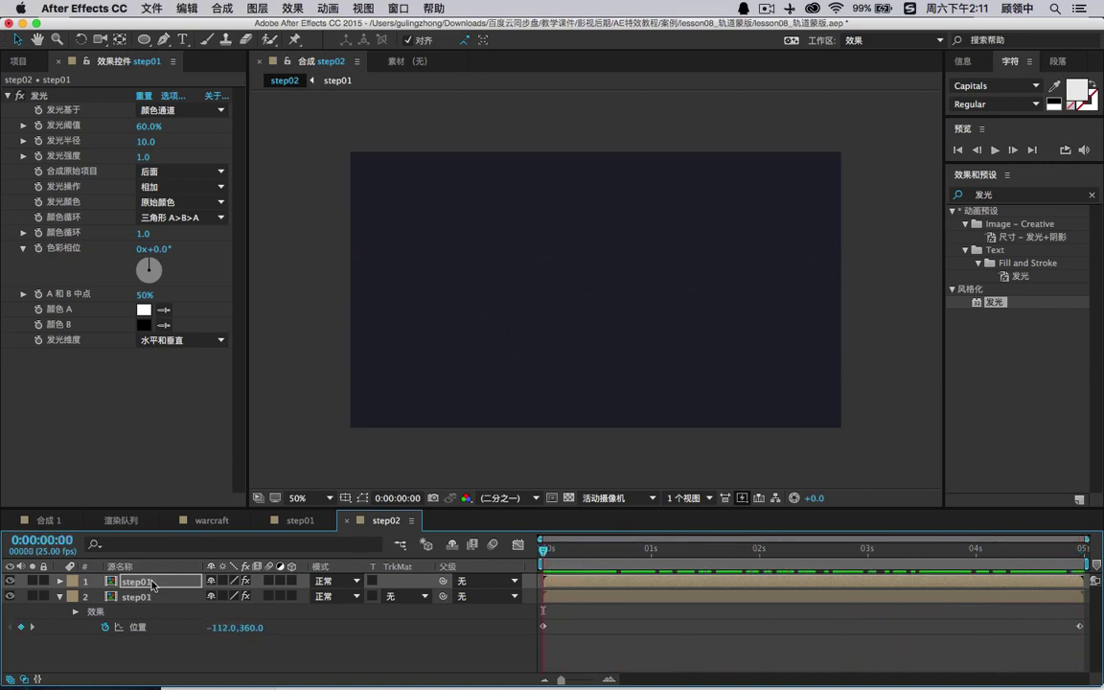
- Duplicate the top step01 layer again, place the new copy up and right of the other texts at 0:00:01:23, and preview all three
key("ctrl+d")
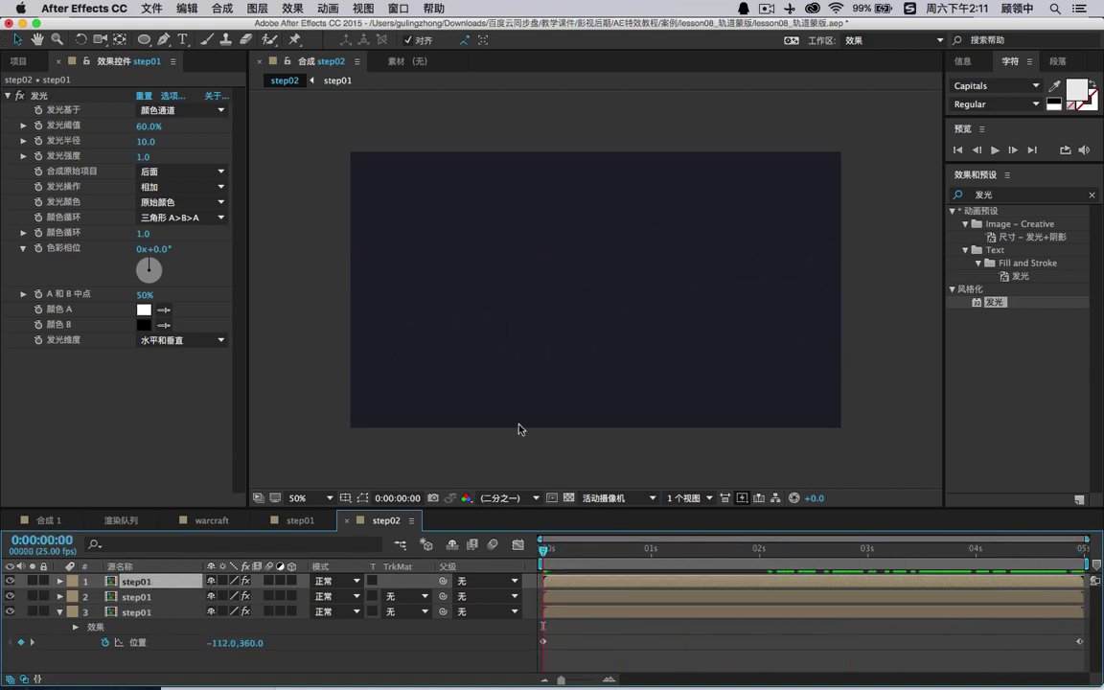
left_click_drag(565, 549, 721, 548)
left_click(751, 549)
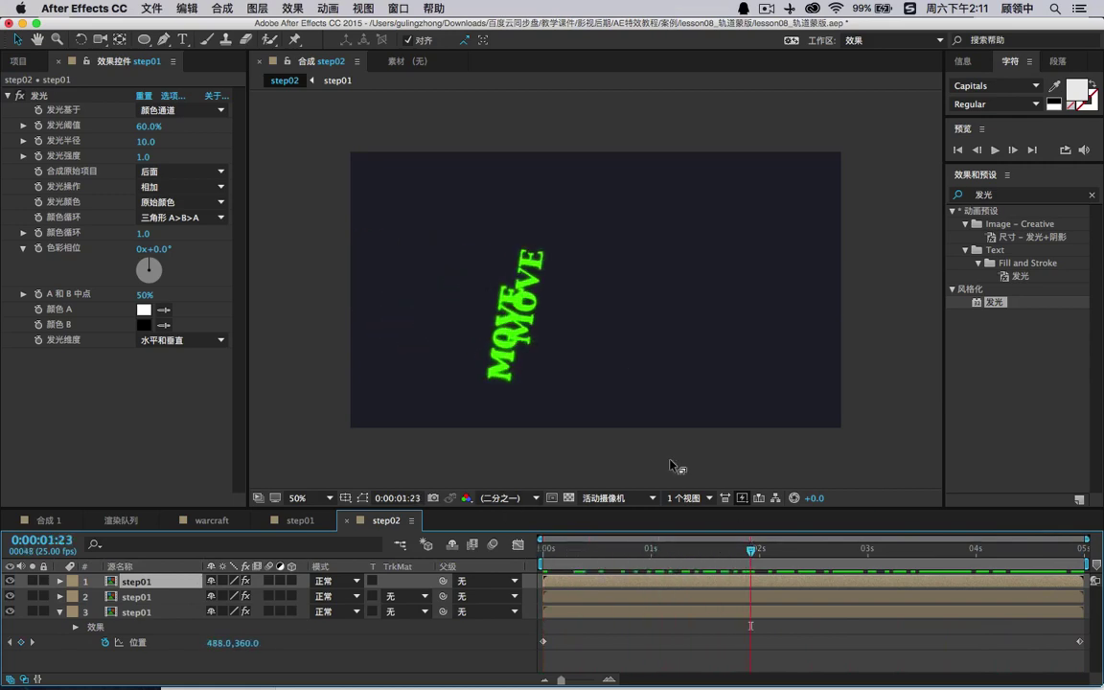
left_click(500, 354)
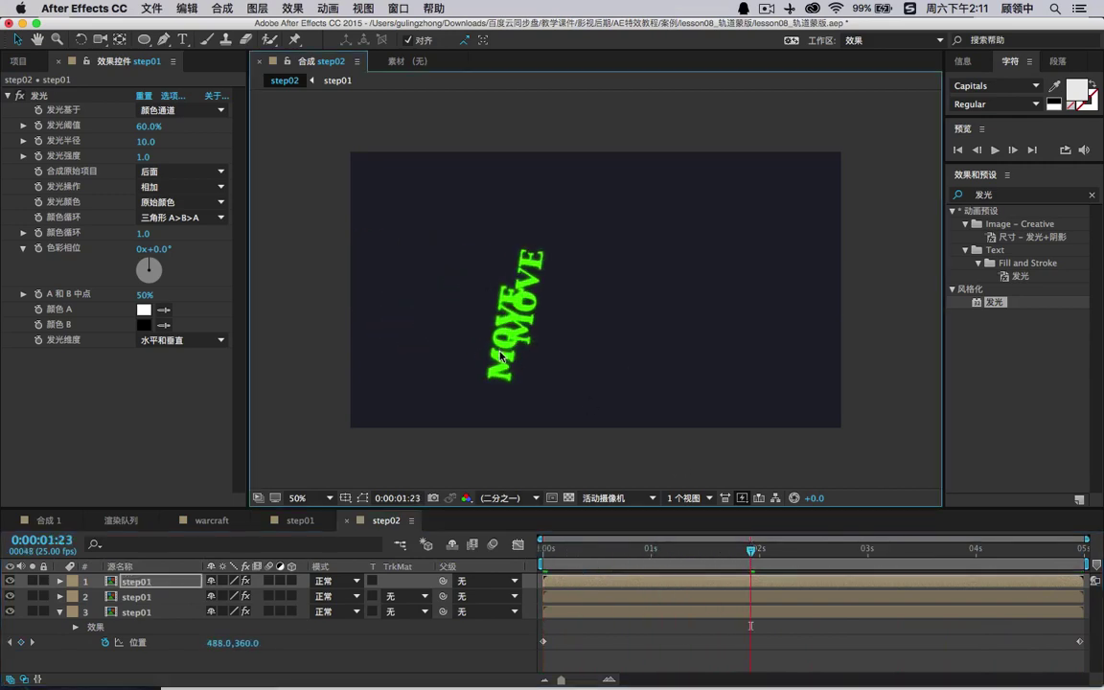
left_click_drag(501, 357, 579, 252)
left_click(745, 530)
key("space")
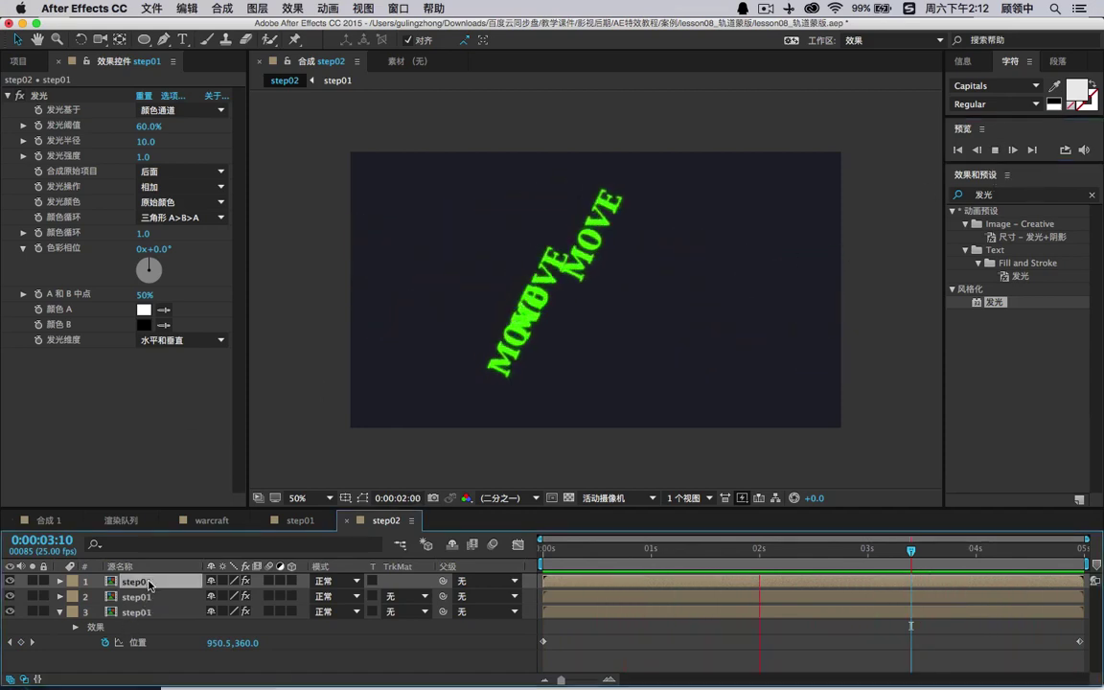
- Nest step02 in a new composition named step03 and move its current time to 0:00:01:13
left_click(21, 60)
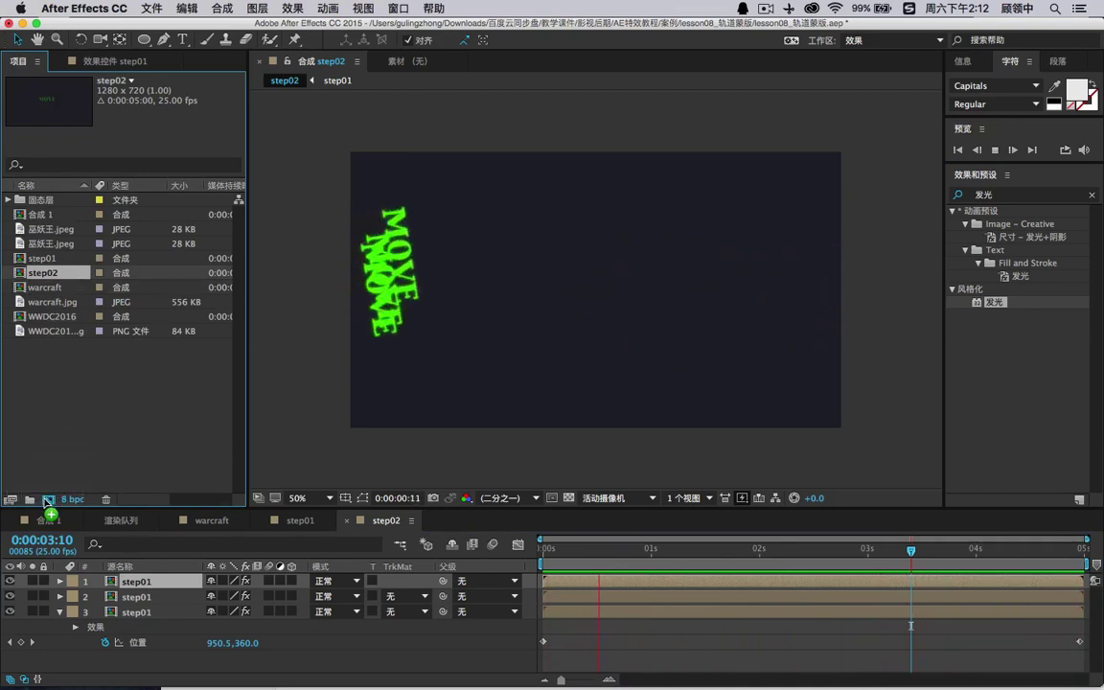
left_click_drag(46, 503, 47, 501)
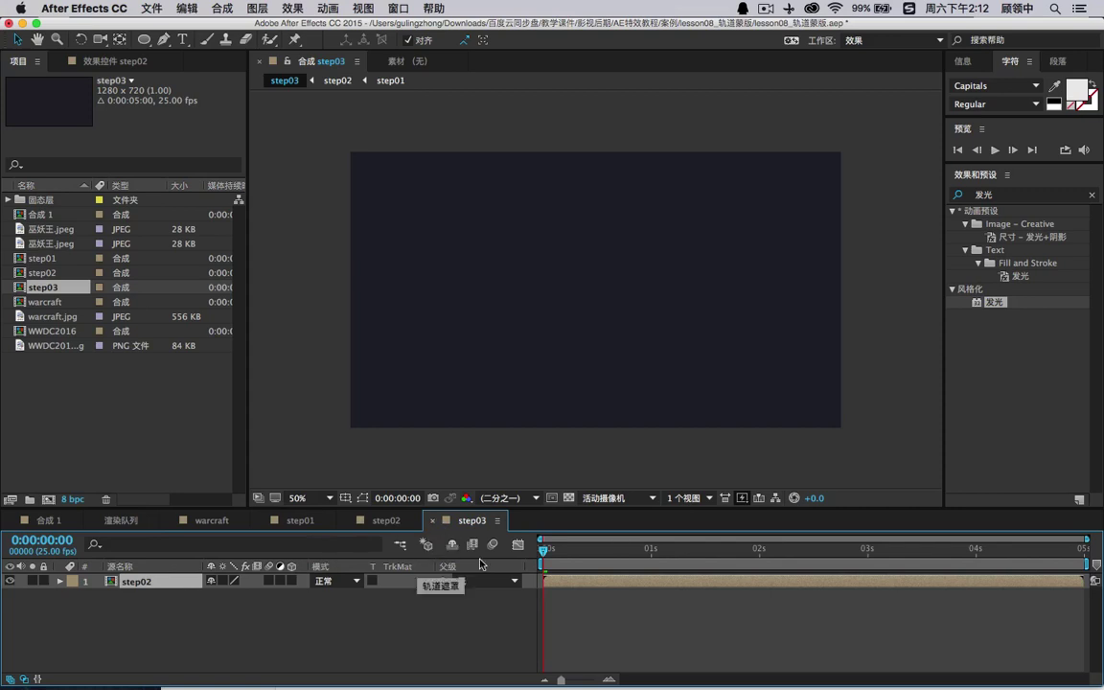
left_click_drag(576, 548, 707, 547)
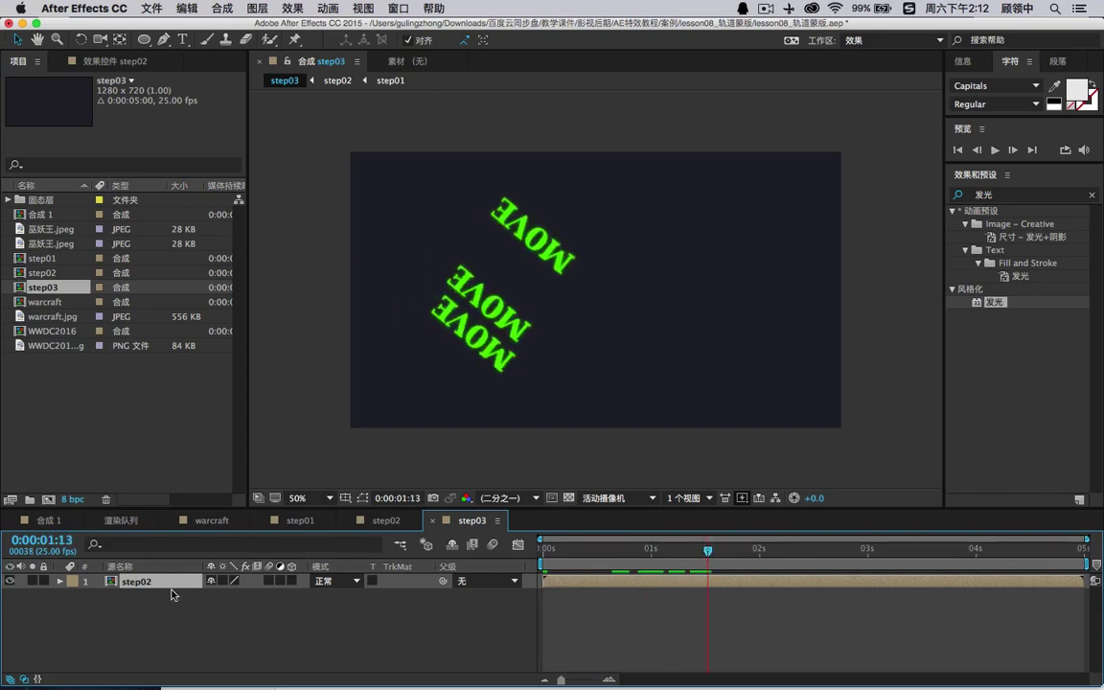
- Search the effects and presets for 模糊
left_click(994, 195)
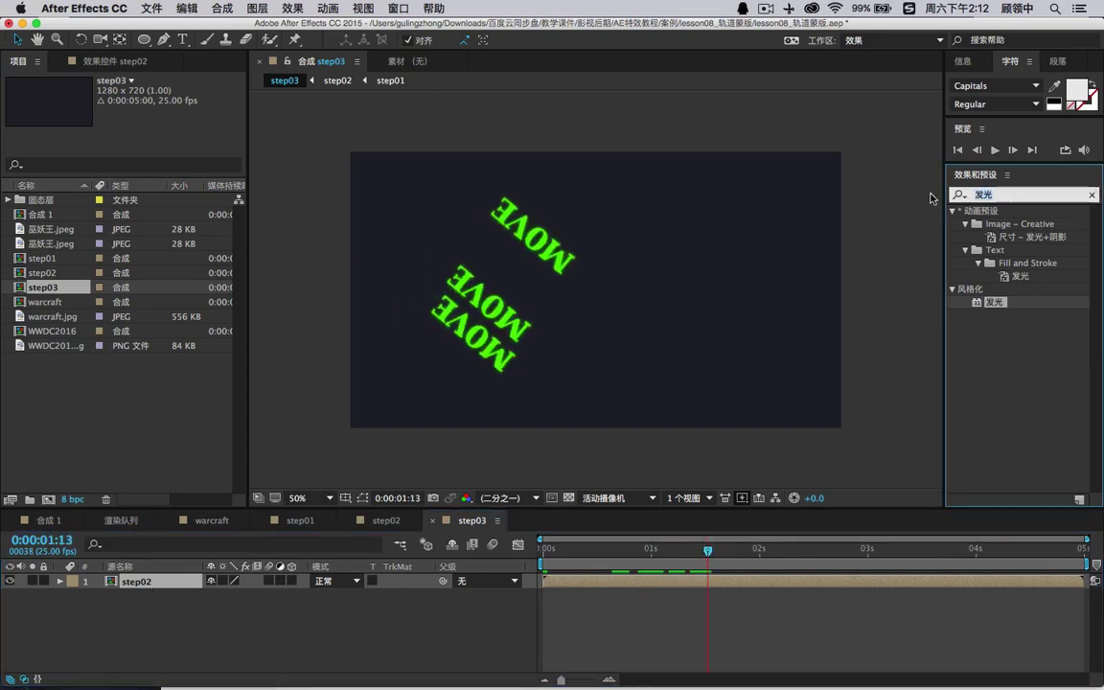
type("mohua")
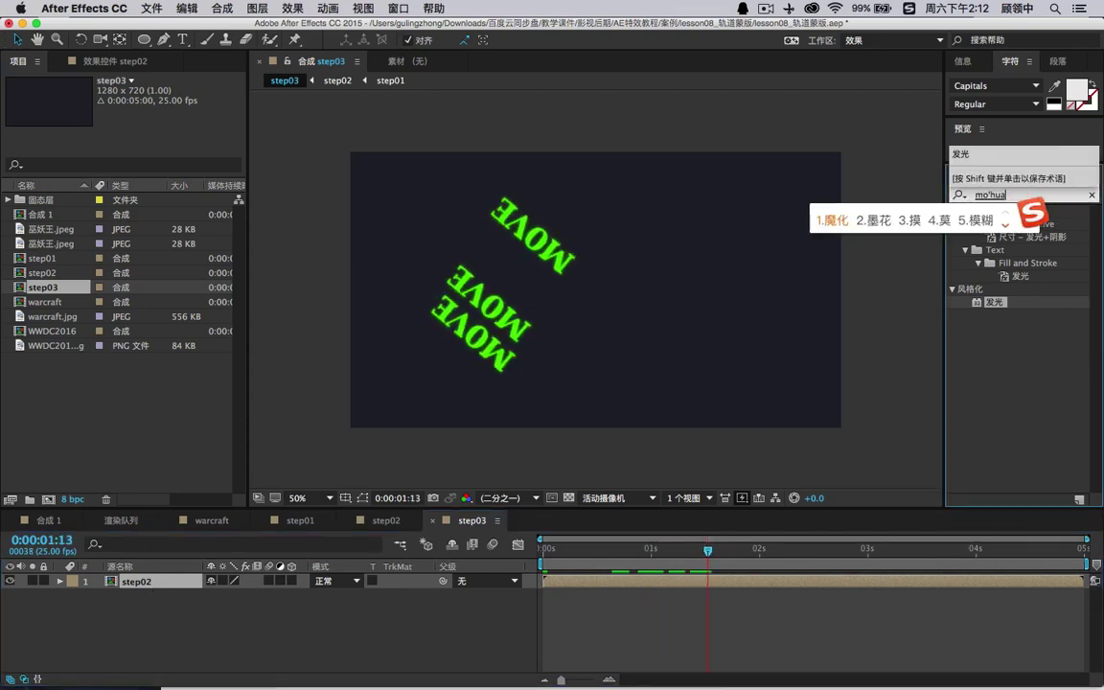
key("BackSpace")
key("BackSpace")
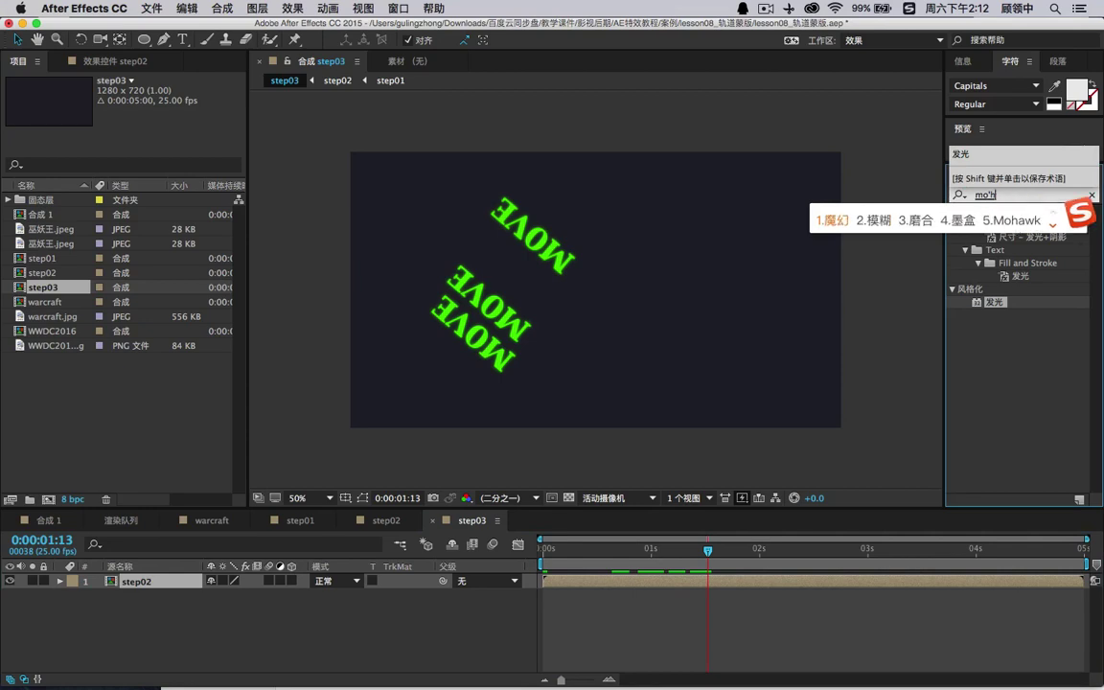
type("ua")
key("space")
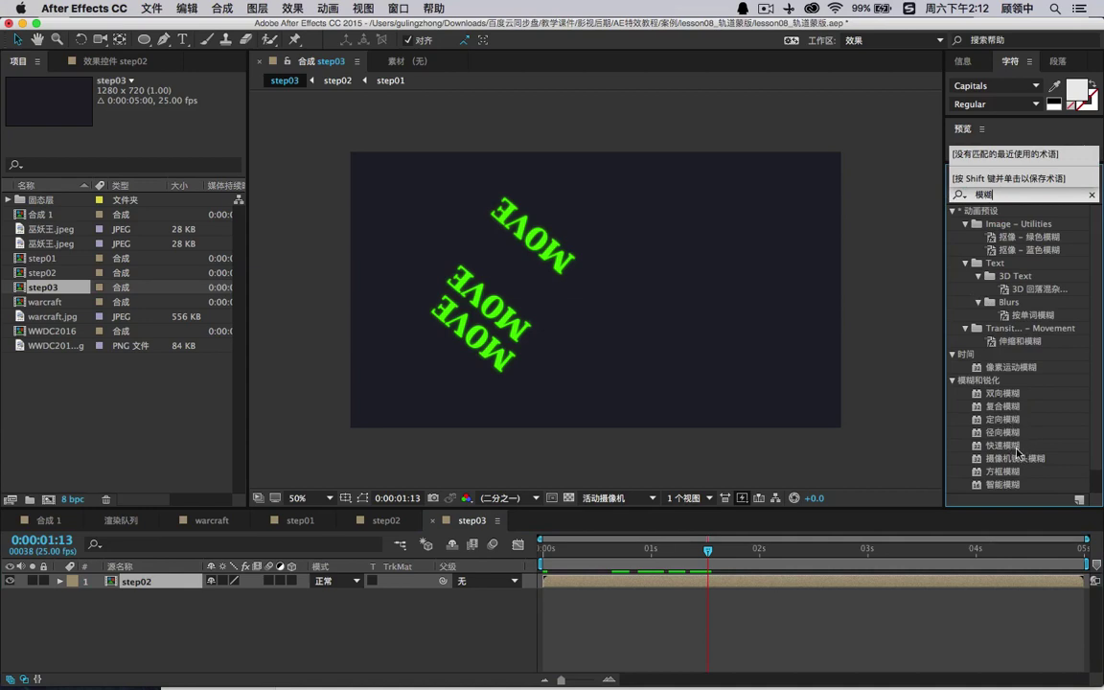
- Try the 快速模糊 effect on the step02 layer with 模糊度 at 25.0, and remove the effect
scroll(1018, 454, "down", 1)
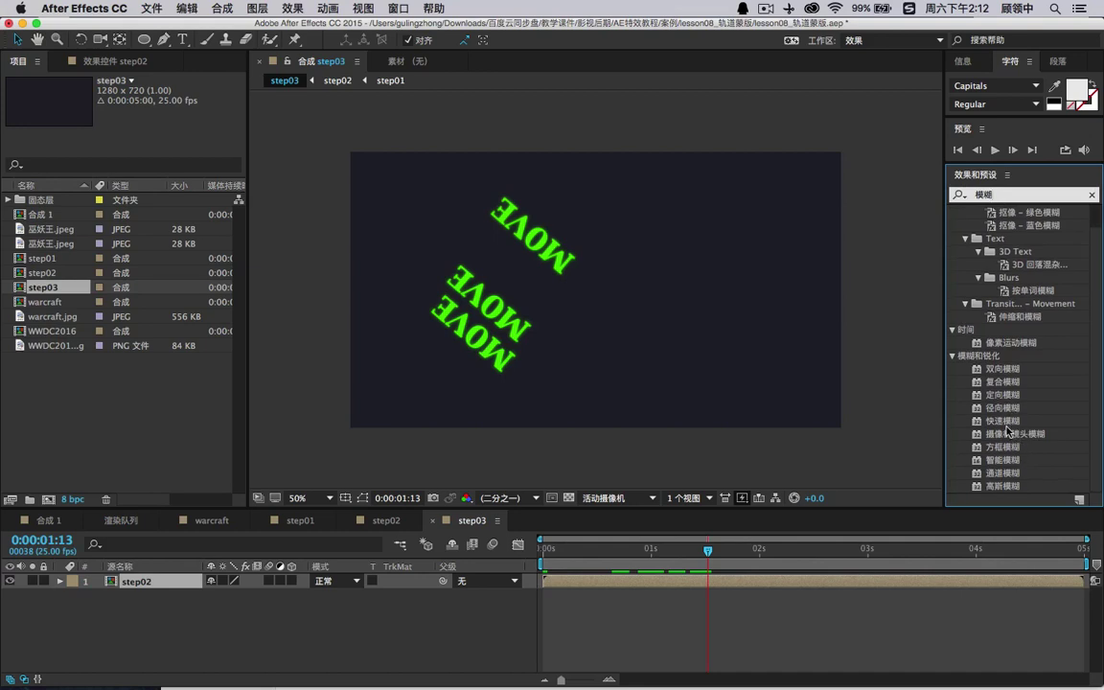
left_click(1007, 423)
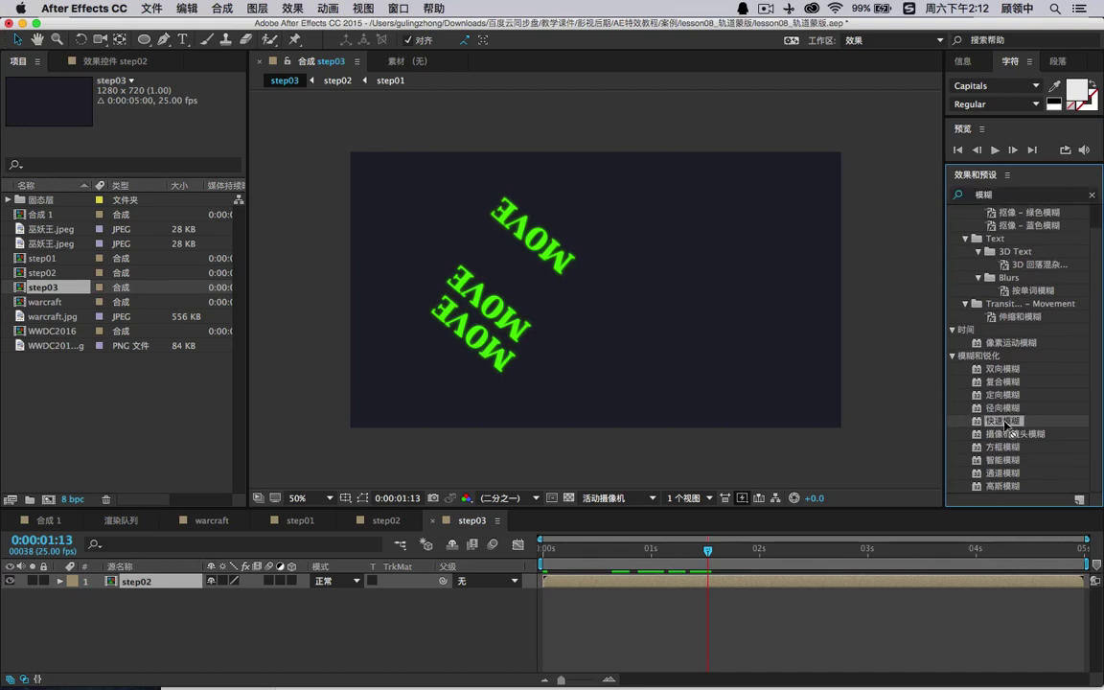
left_click_drag(1006, 424, 168, 580)
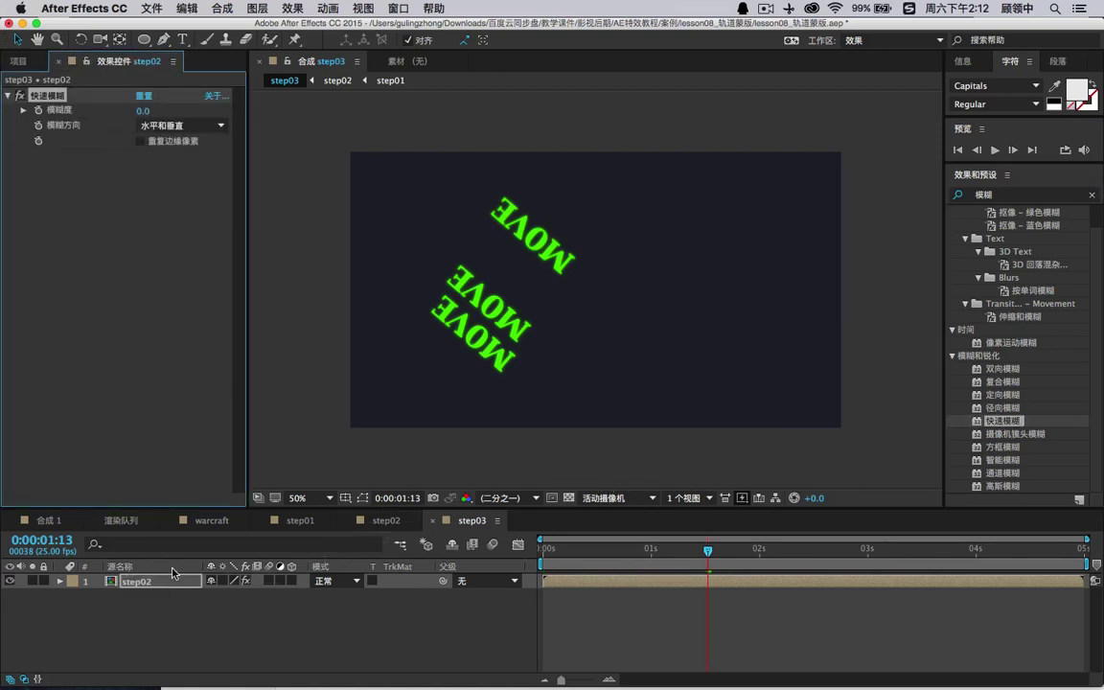
left_click_drag(148, 114, 163, 110)
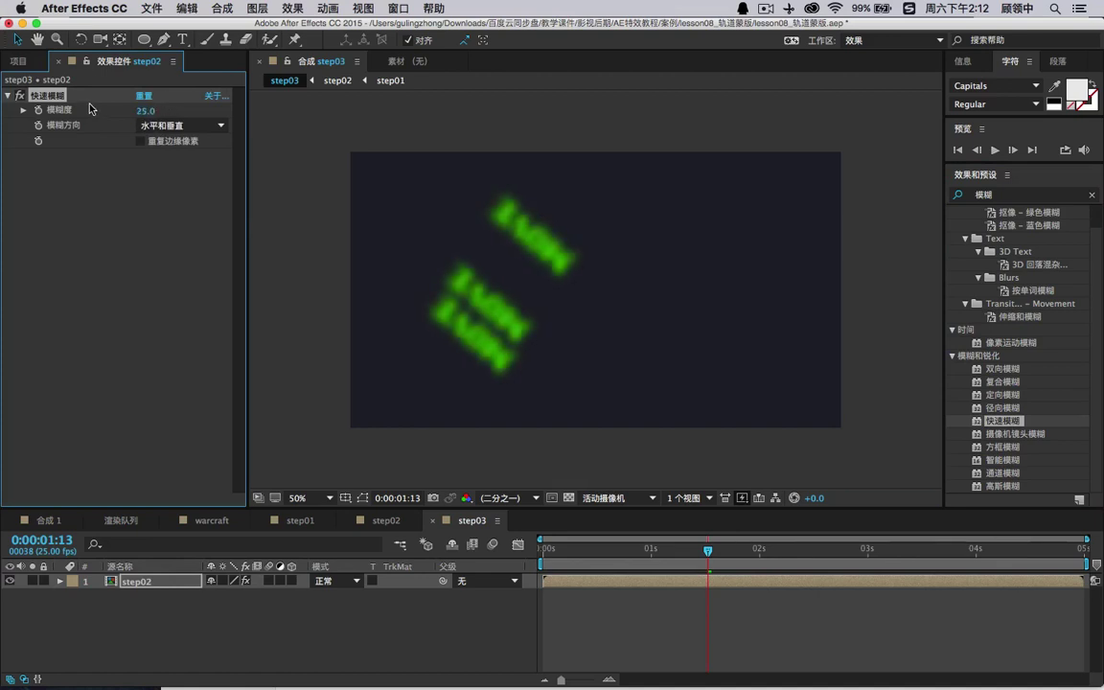
key("Delete")
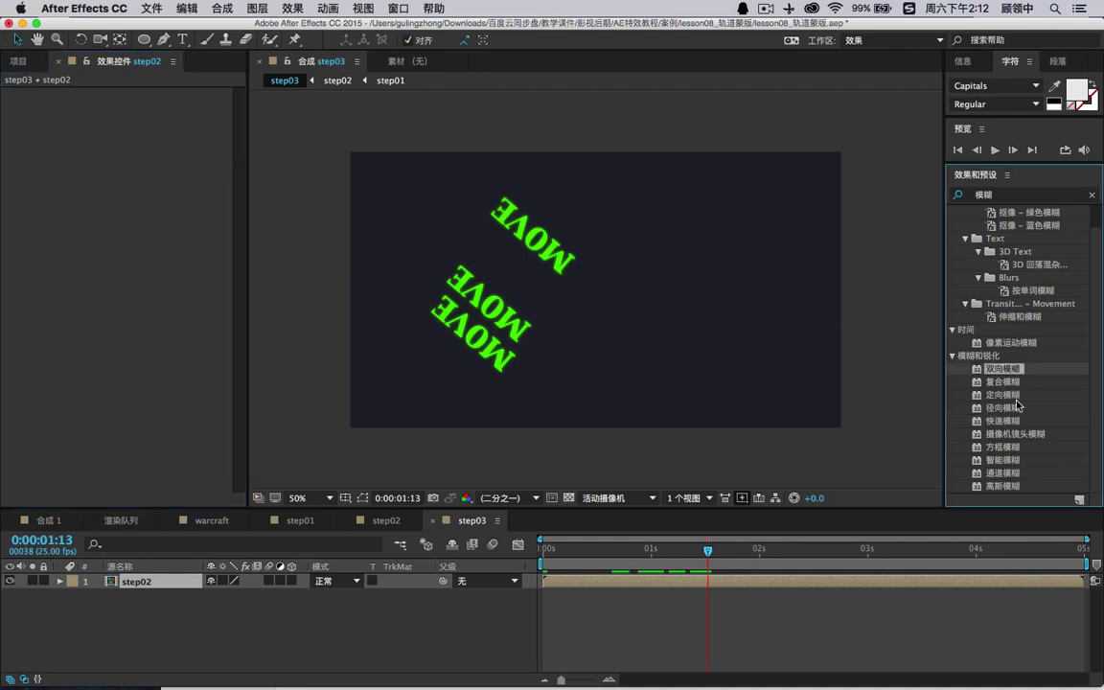
- Apply the 径向模糊 effect to the step02 layer in step03 and preview the animation from 0:00:03:01
left_click_drag(1001, 408, 552, 329)
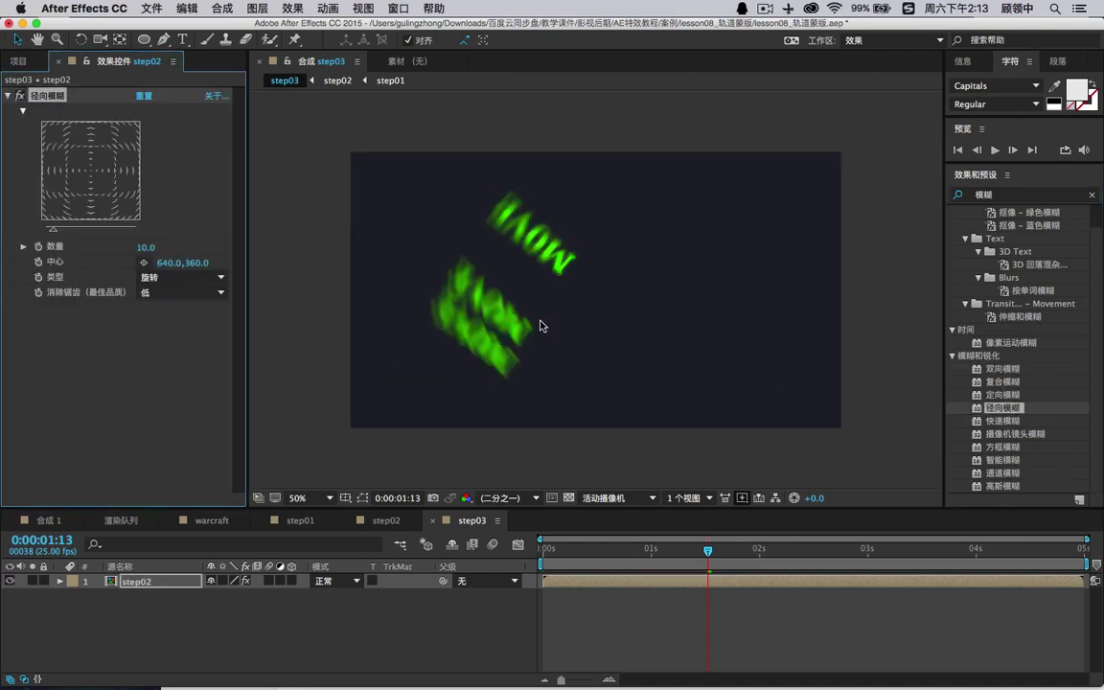
left_click_drag(689, 561, 873, 537)
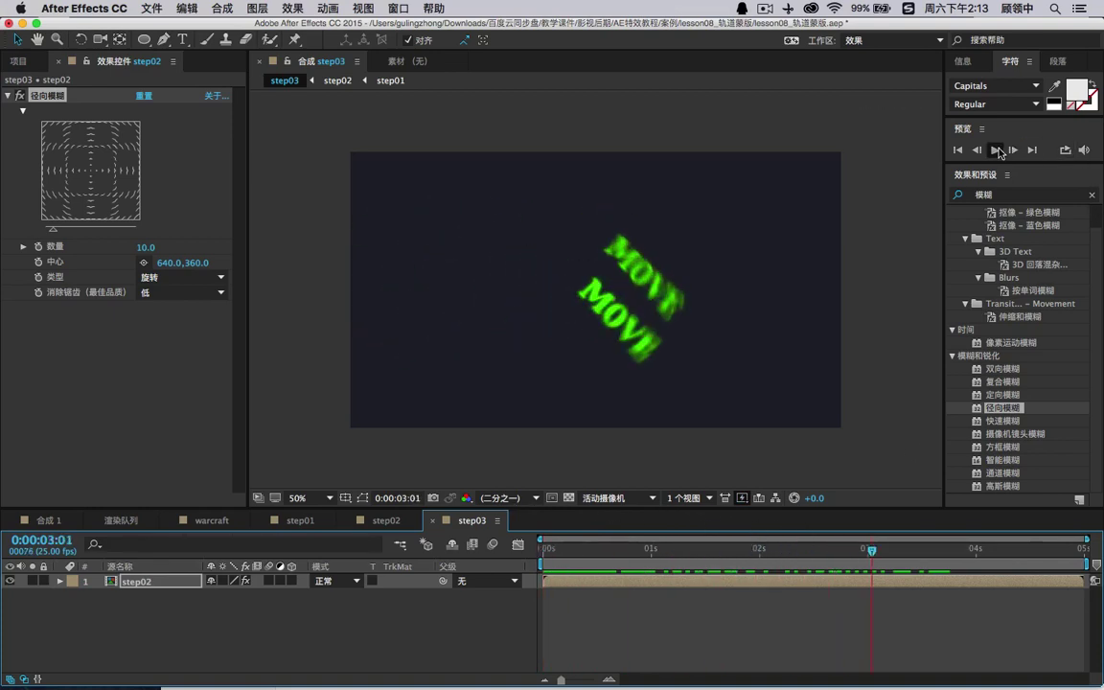
left_click(995, 150)
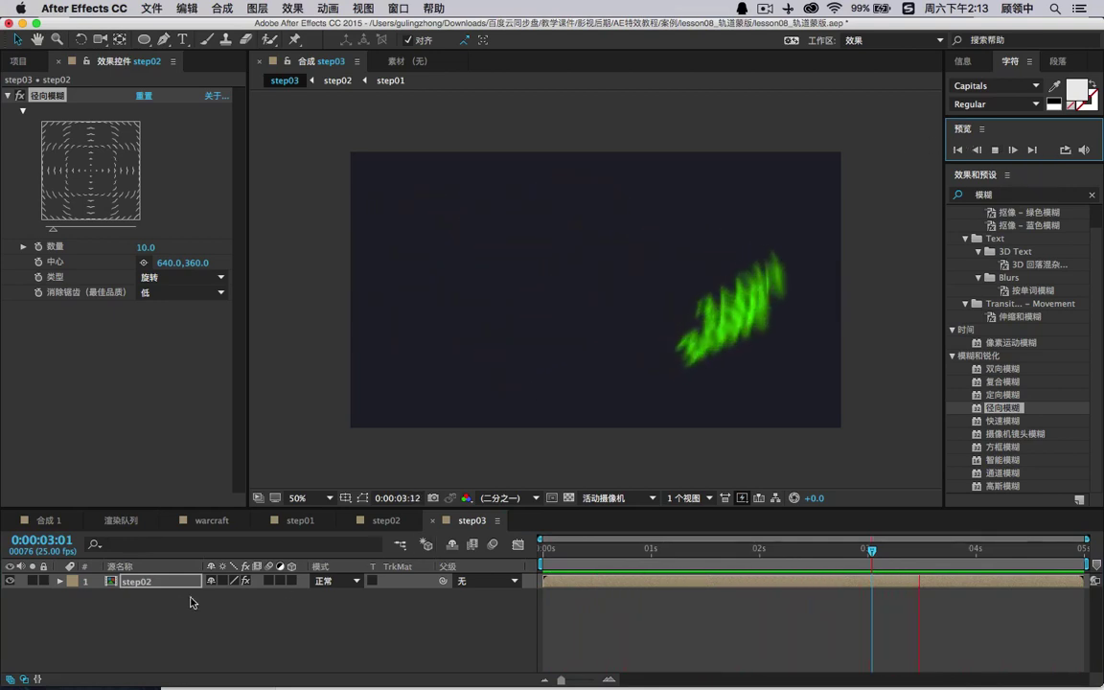
key("space")
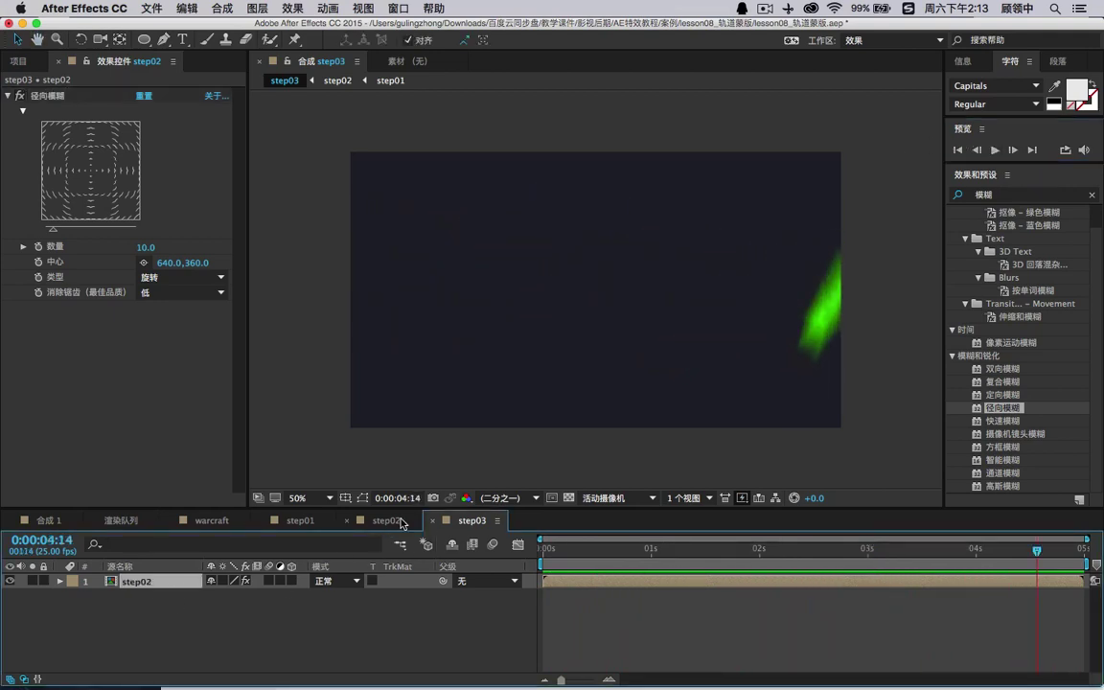
- Review the step01 layer's effect in step02, return to step03 and inspect the blurred texts at 0:00:01:17
left_click(386, 520)
left_click(137, 610)
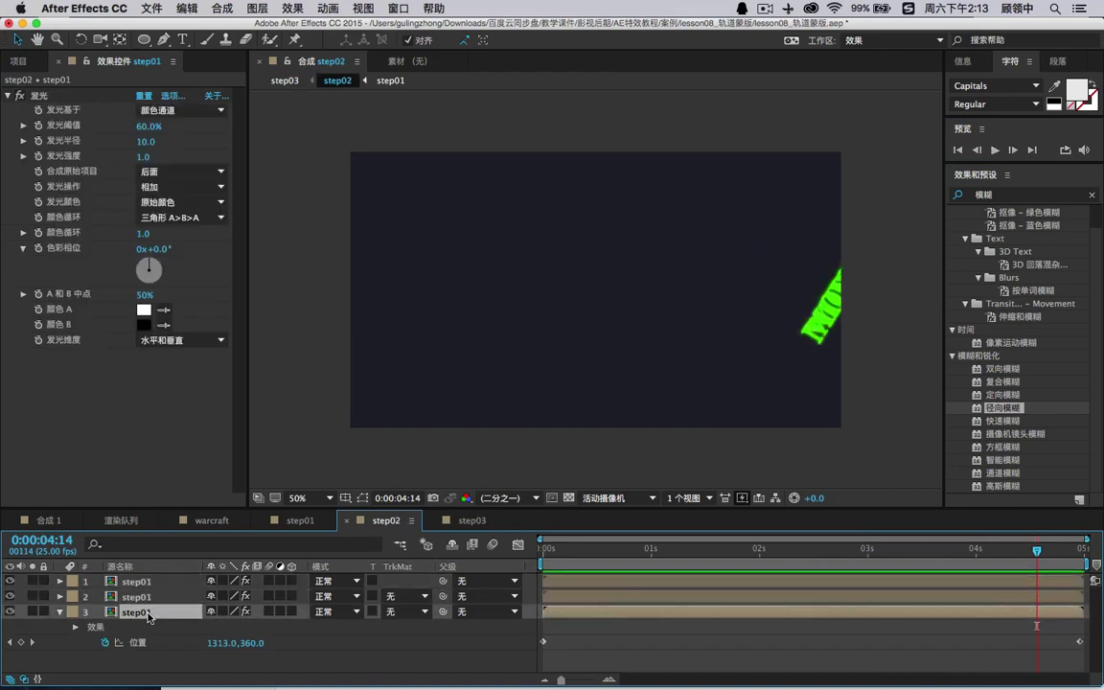
left_click(469, 520)
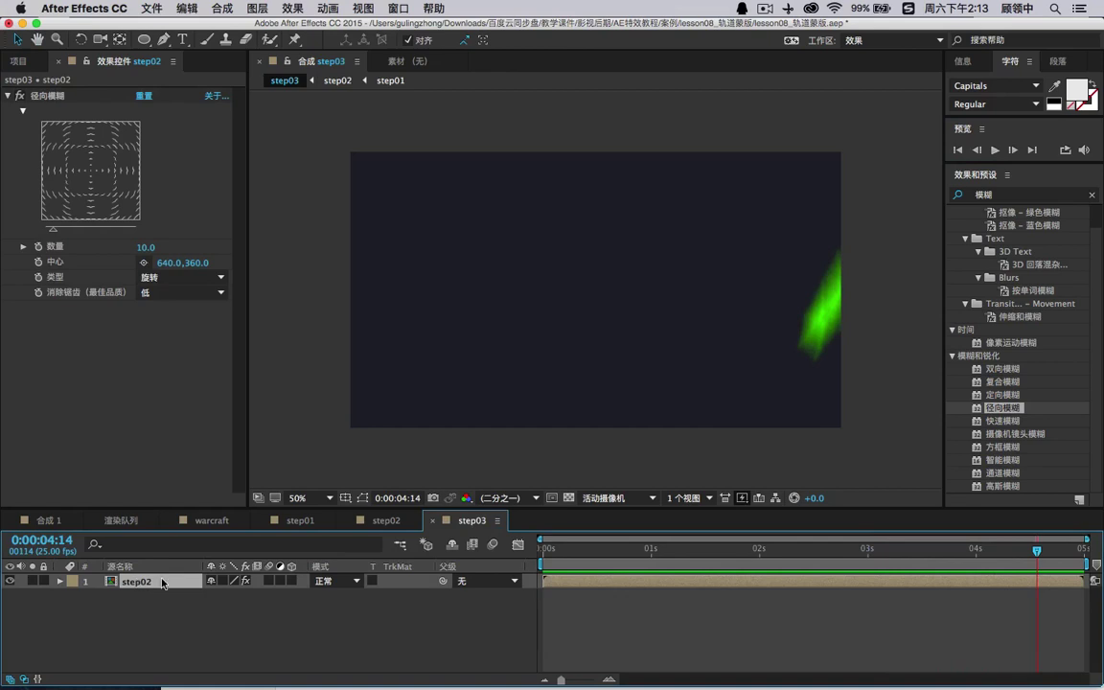
left_click_drag(566, 549, 726, 549)
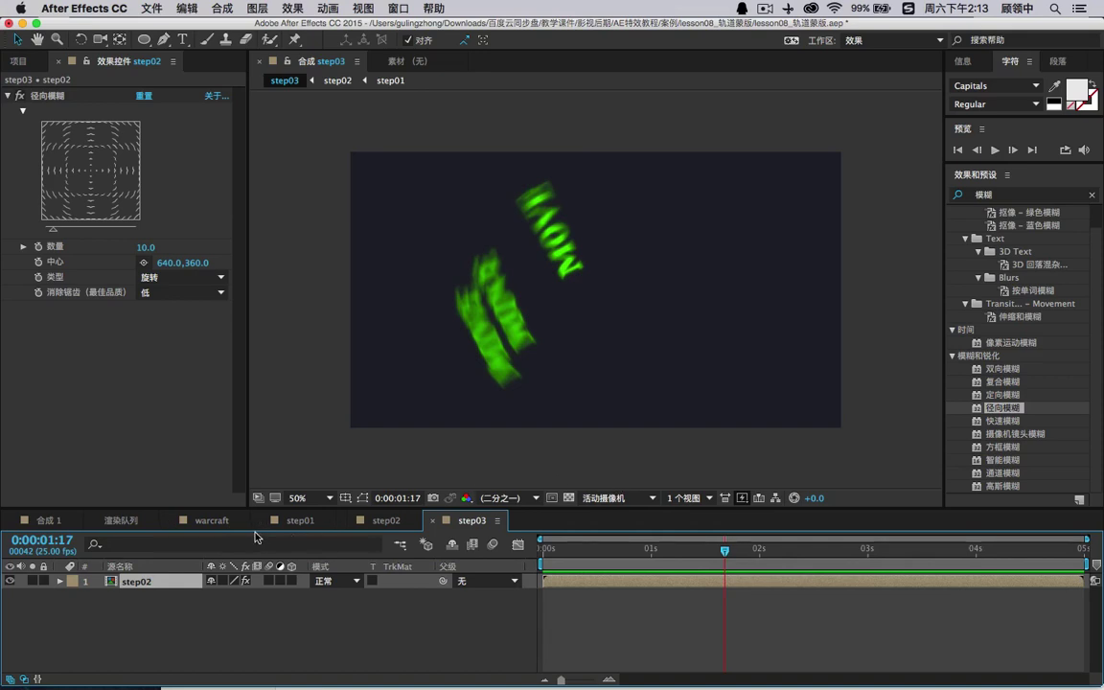
- In the warcraft composition, pre-compose the Warcraft text and its masked 巫妖王.jpeg layer into a new composition named glow
left_click(211, 520)
left_click(562, 306)
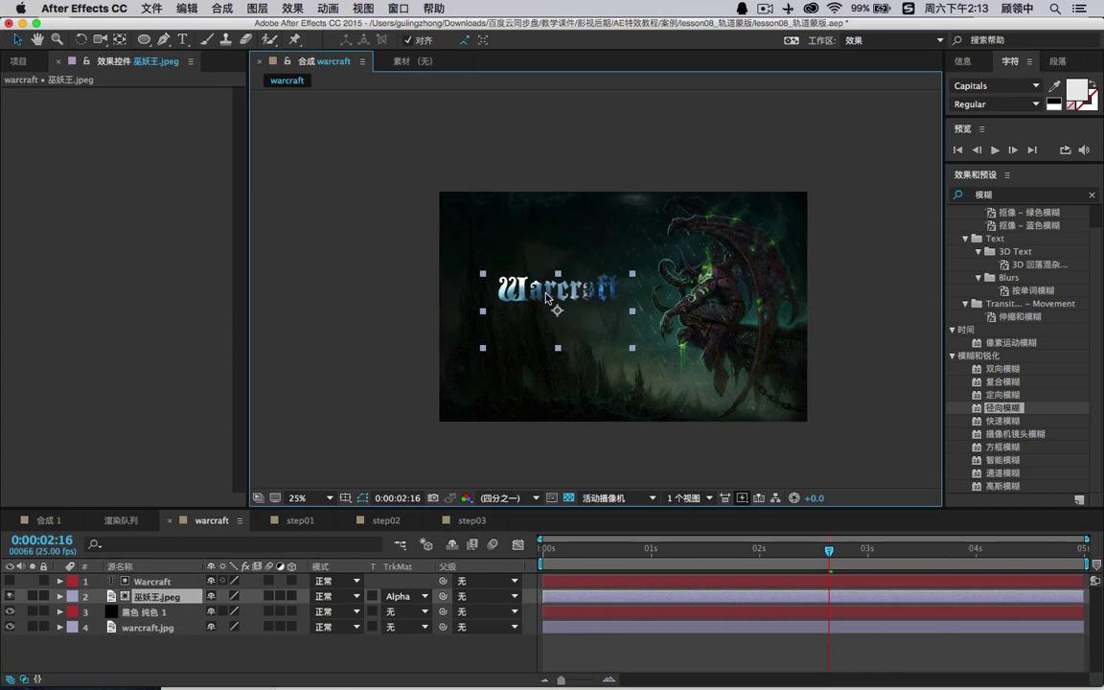
left_click(153, 582)
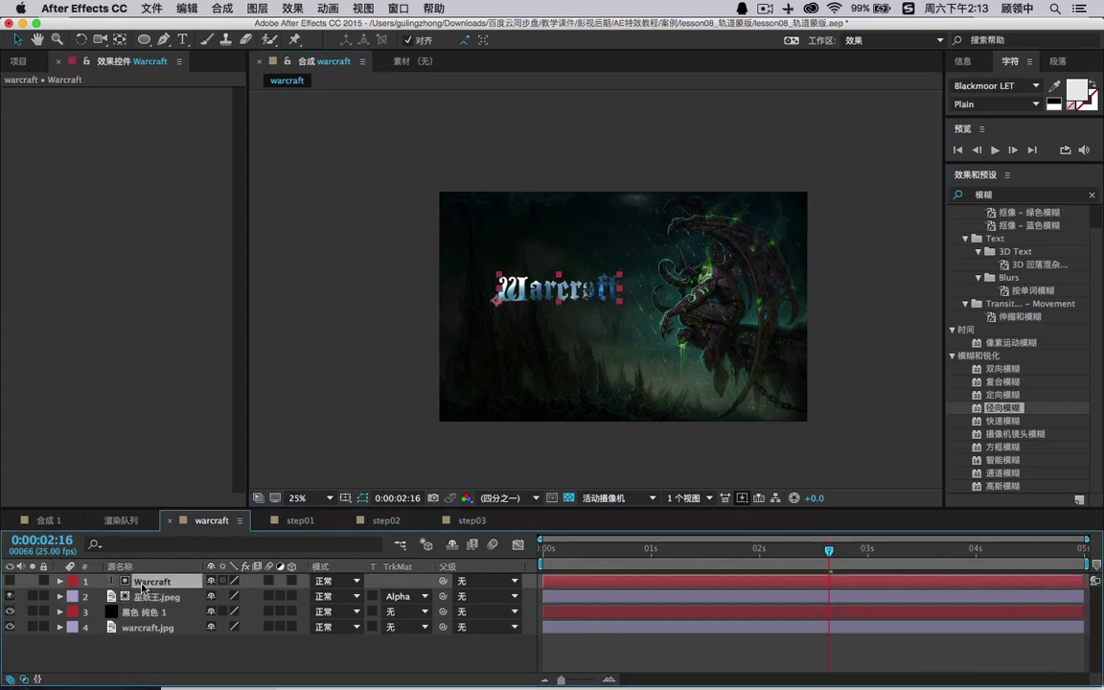
left_click(161, 595)
left_click(164, 582)
left_click(173, 598, "shift")
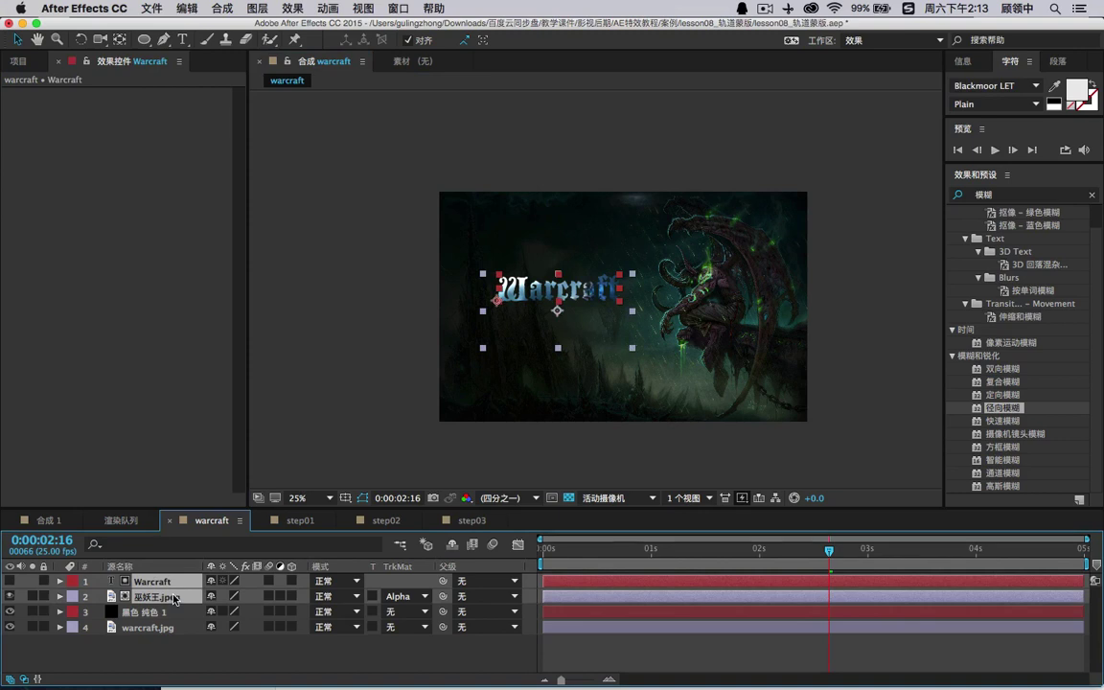
key("super+shift+c")
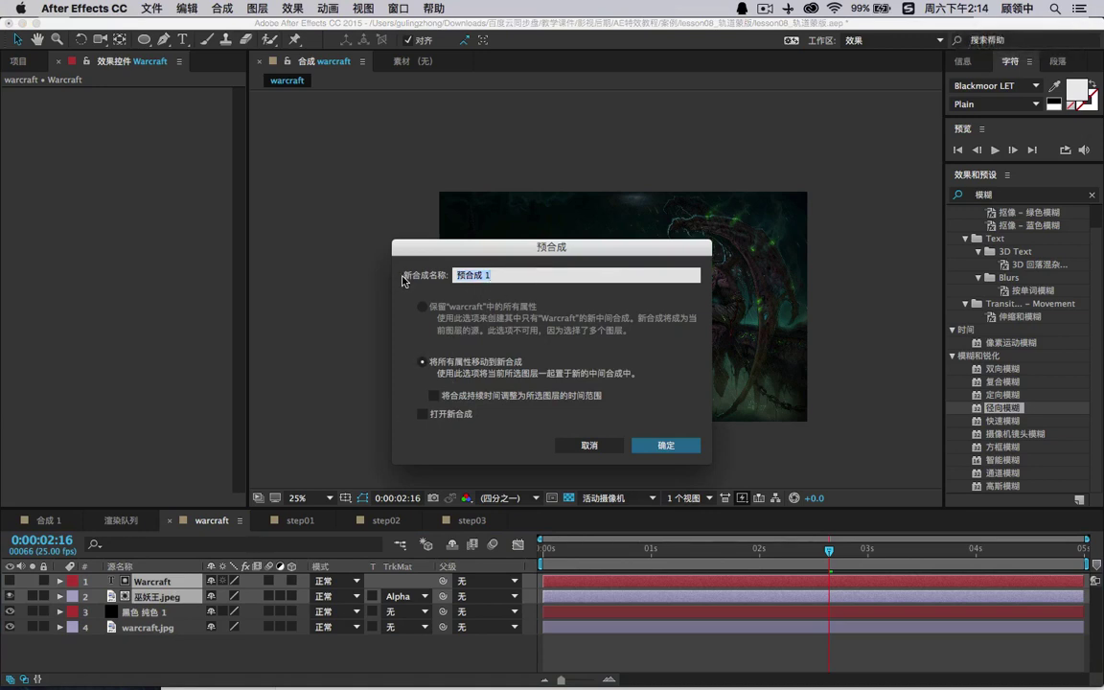
key("BackSpace")
key("Return")
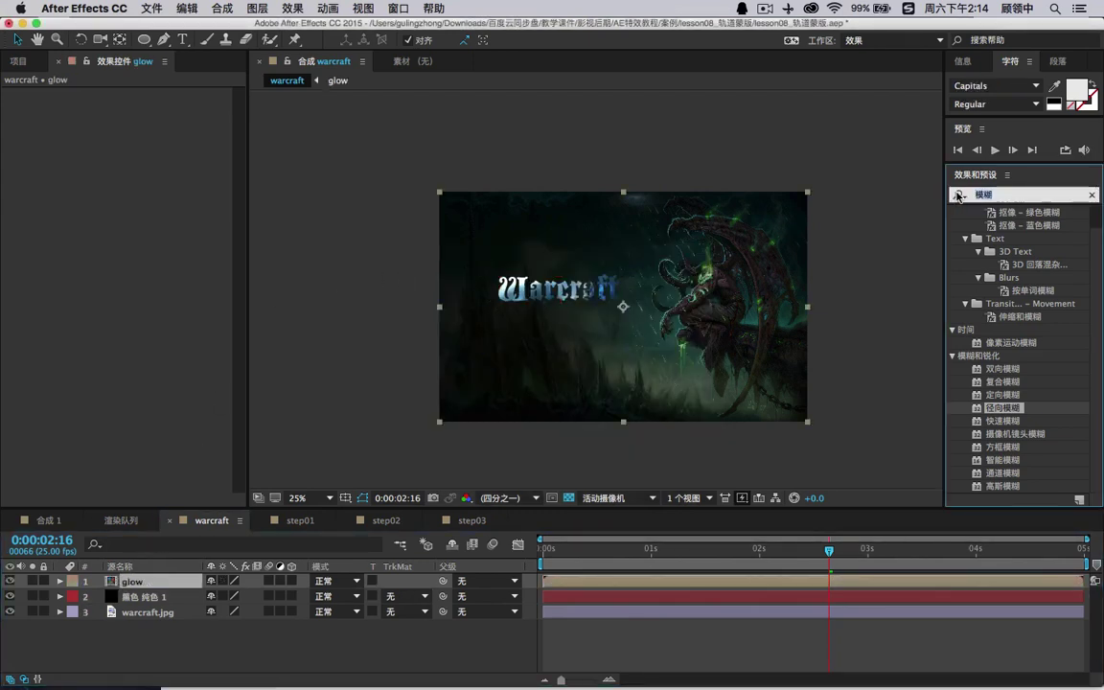
- Find the 发光 effect, apply it to the glow layer, and toggle it off and on to compare the text
left_click(1016, 194)
type("fa")
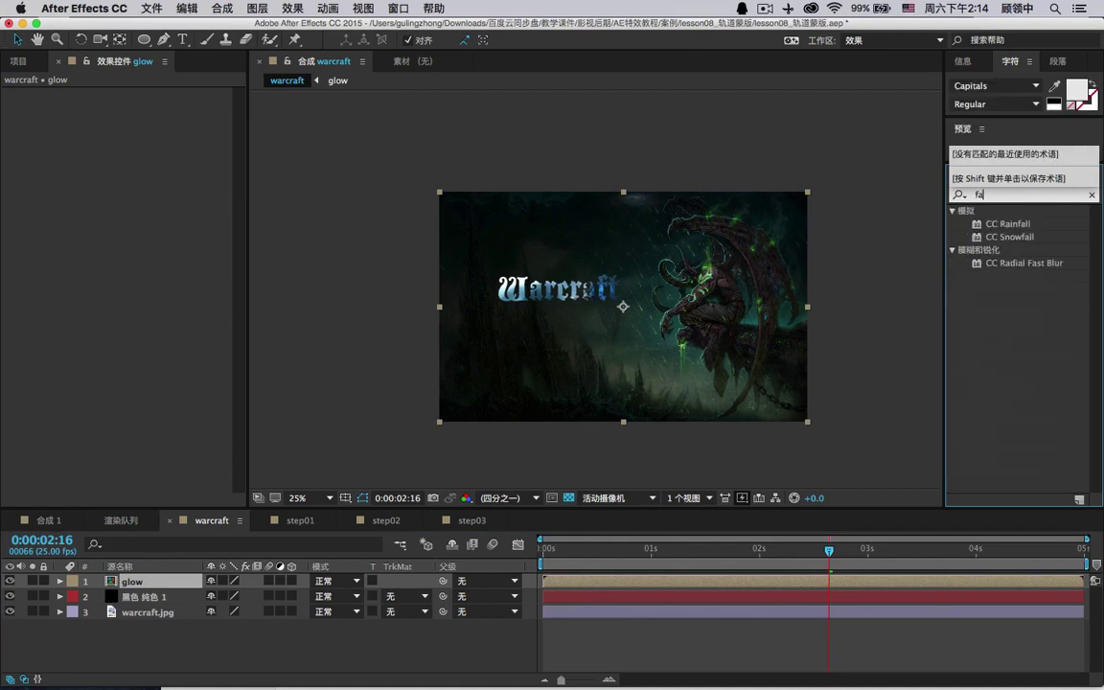
type("'gua")
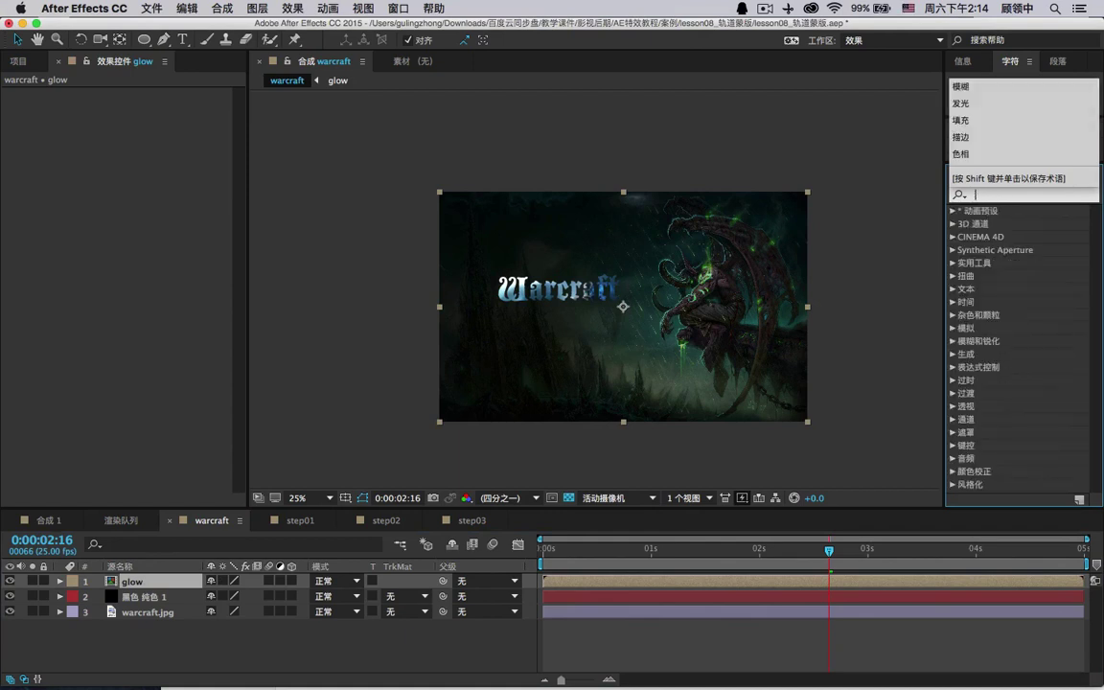
type("ng")
key("space")
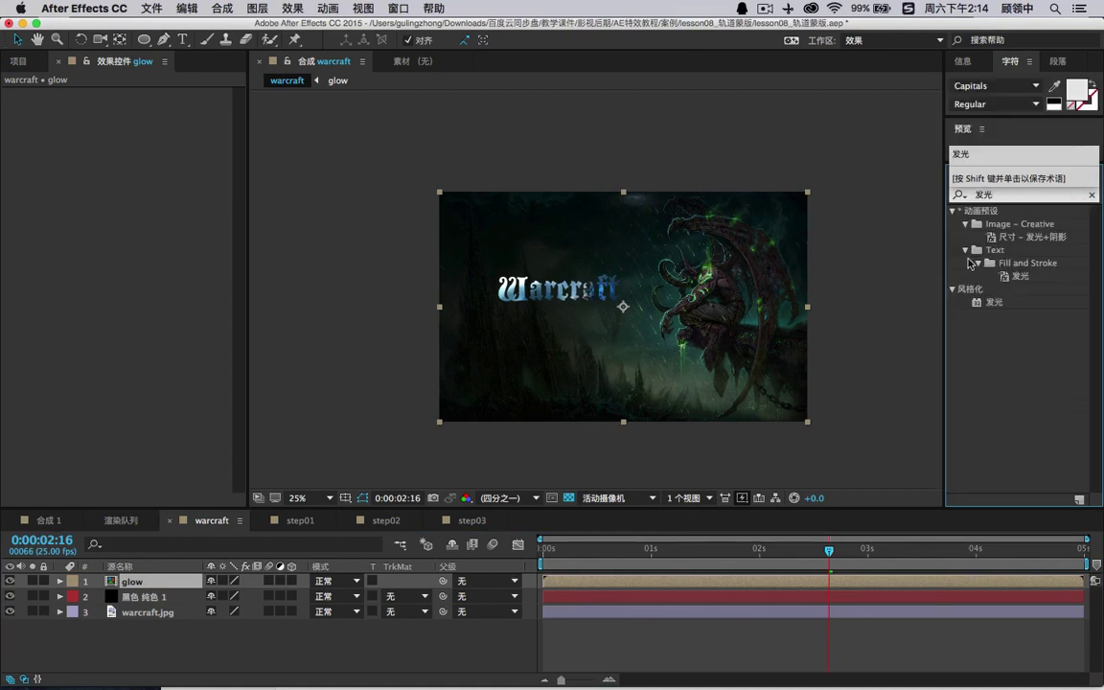
left_click_drag(1001, 305, 180, 584)
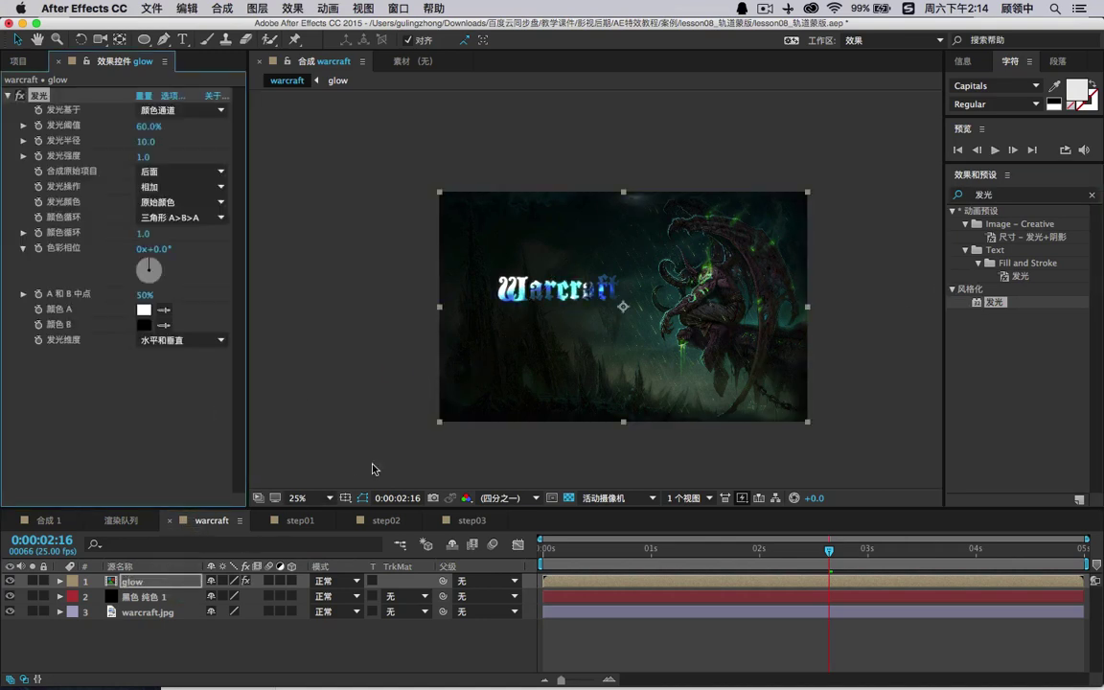
left_click(26, 101)
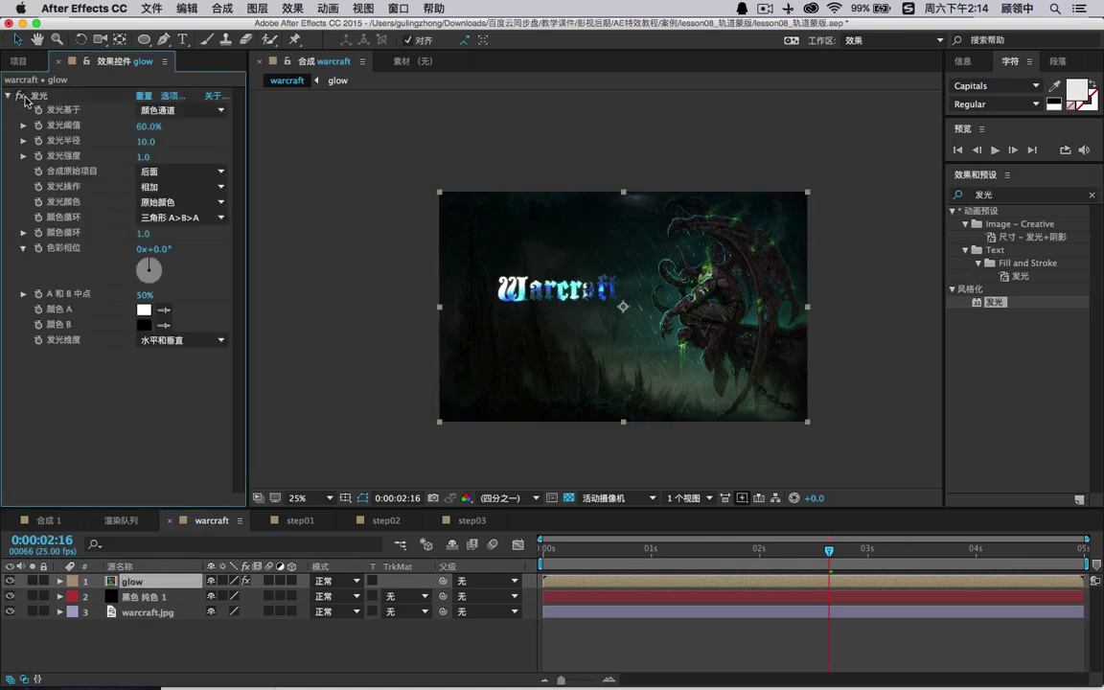
left_click(20, 96)
left_click(19, 96)
- Set 颜色 A of the 发光 effect to bright green (7AF01C)
left_click(143, 310)
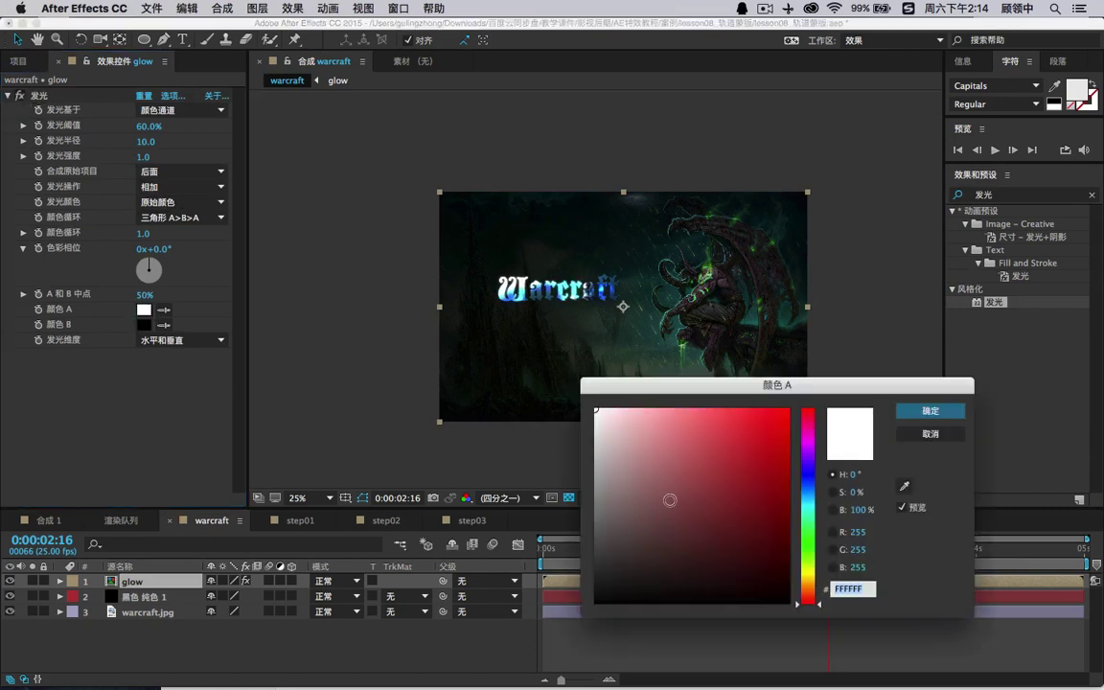
left_click(810, 554)
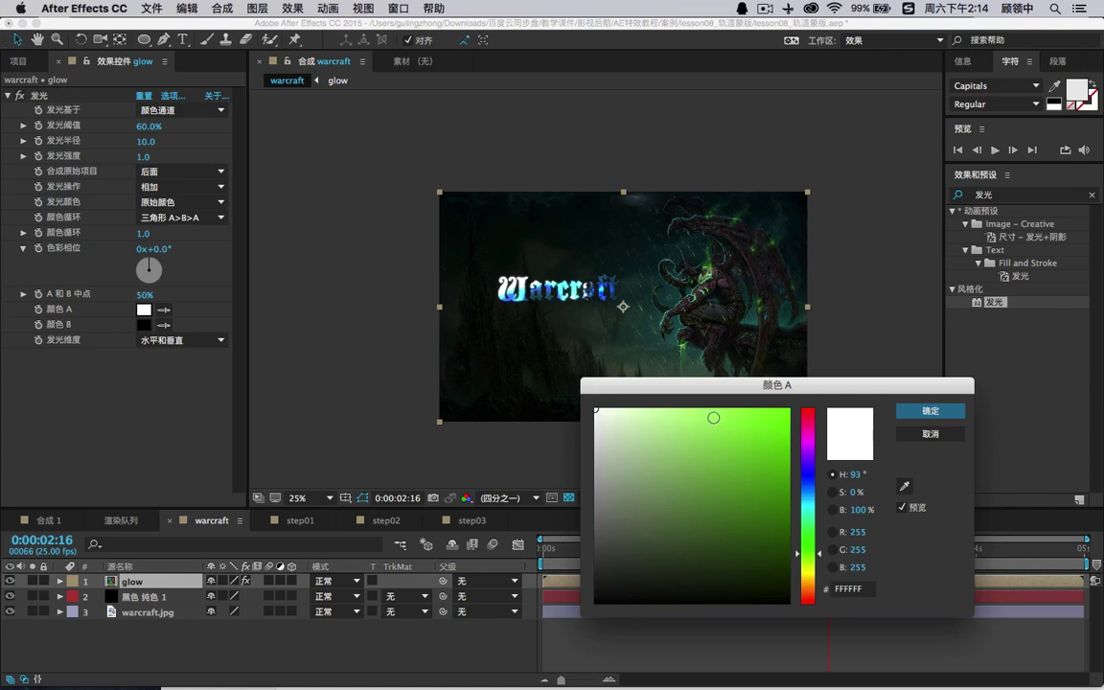
left_click_drag(714, 418, 767, 420)
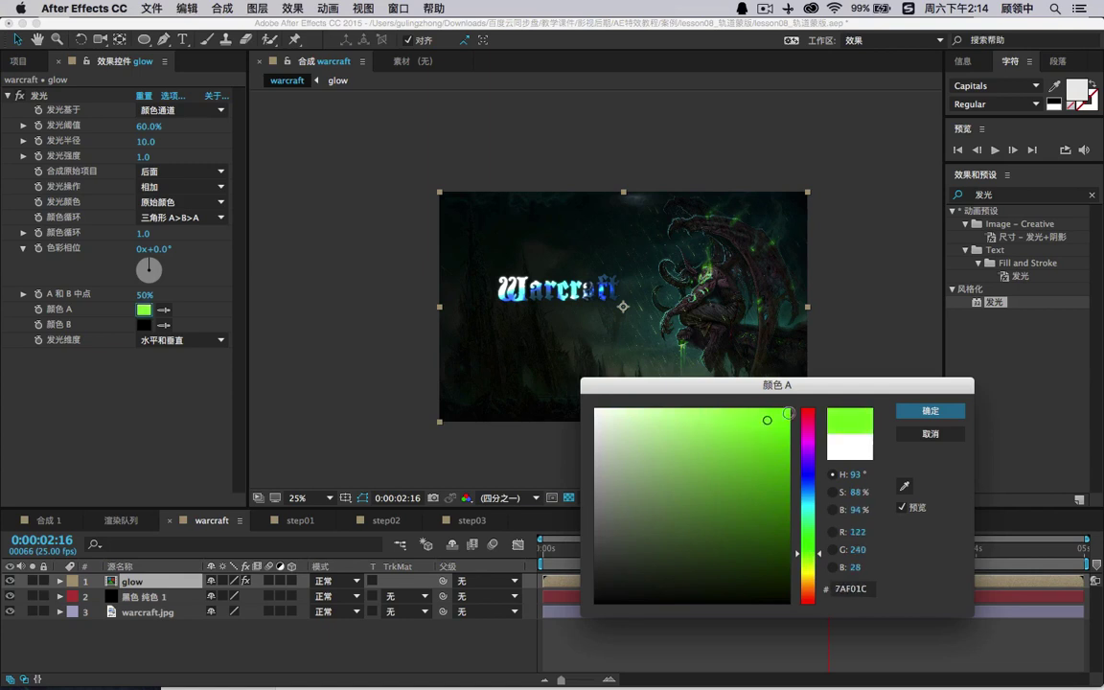
left_click(922, 410)
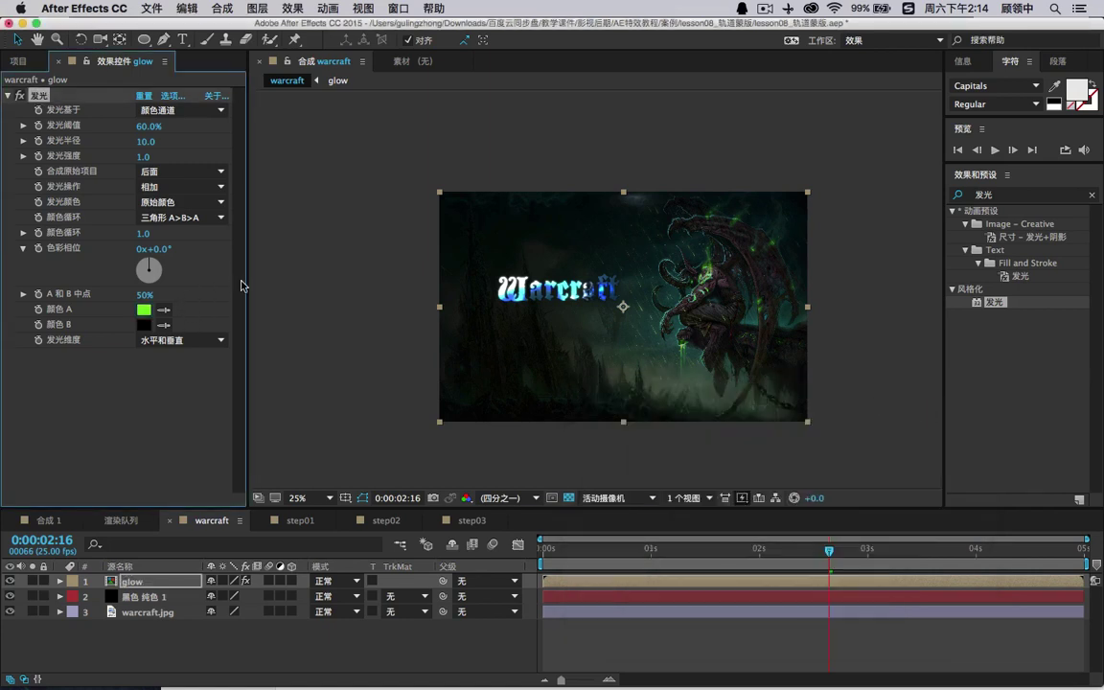
- Widen the effect settings area and set the 颜色循环 type of the 发光 effect to 锯齿 B>A
left_click_drag(248, 284, 351, 283)
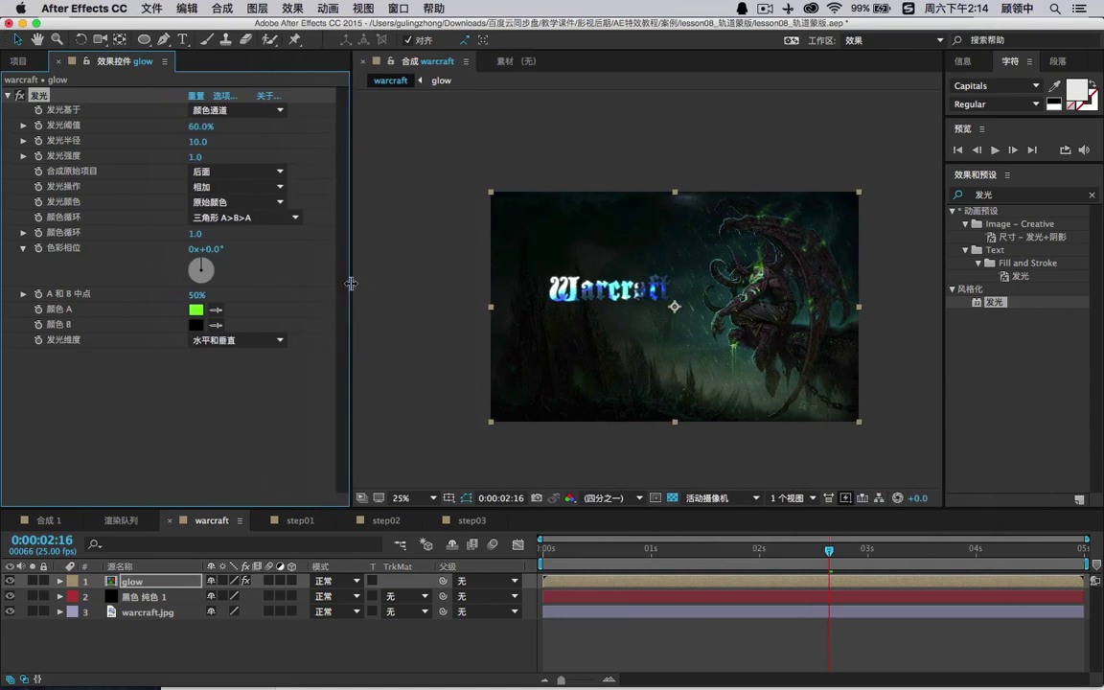
left_click(238, 217)
left_click(251, 234)
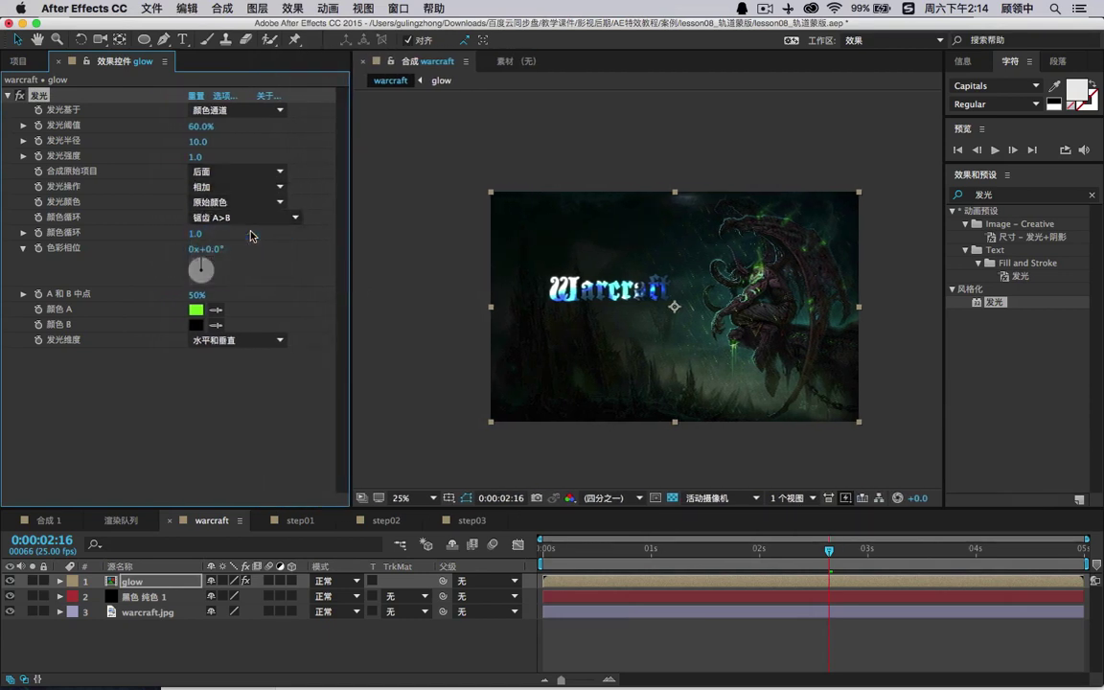
left_click(239, 218)
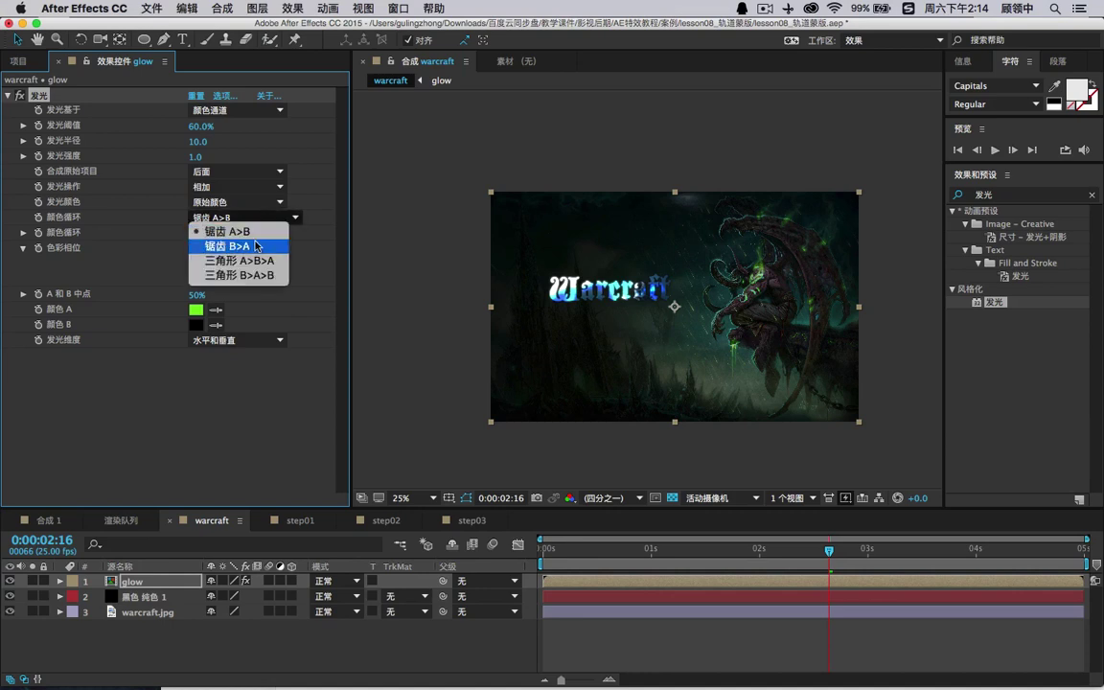
left_click(277, 191)
- Set 合成原始项目 of the 发光 effect to 顶端 and the numeric 颜色循环 value to 1.5
left_click(277, 172)
left_click(239, 164)
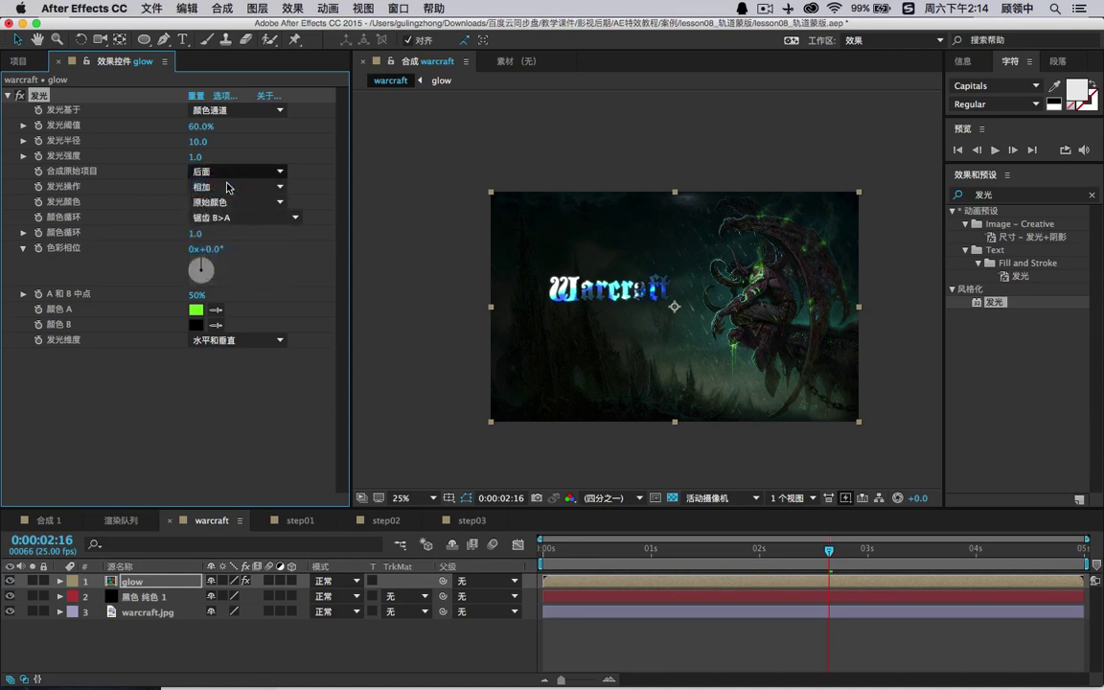
left_click(254, 111)
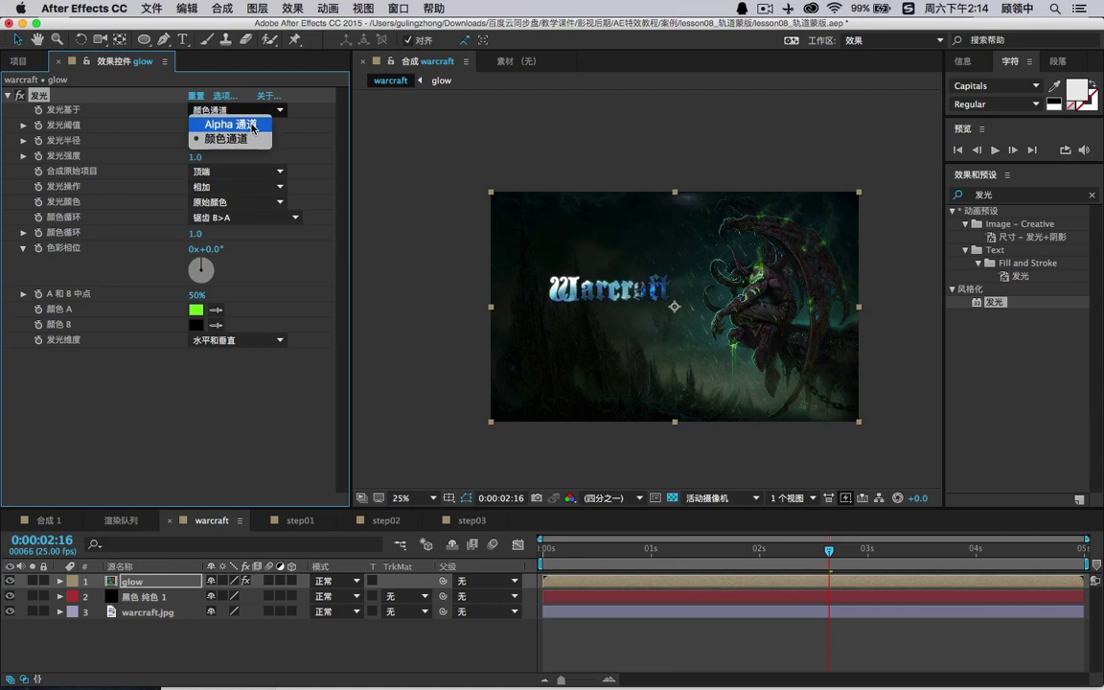
left_click(330, 137)
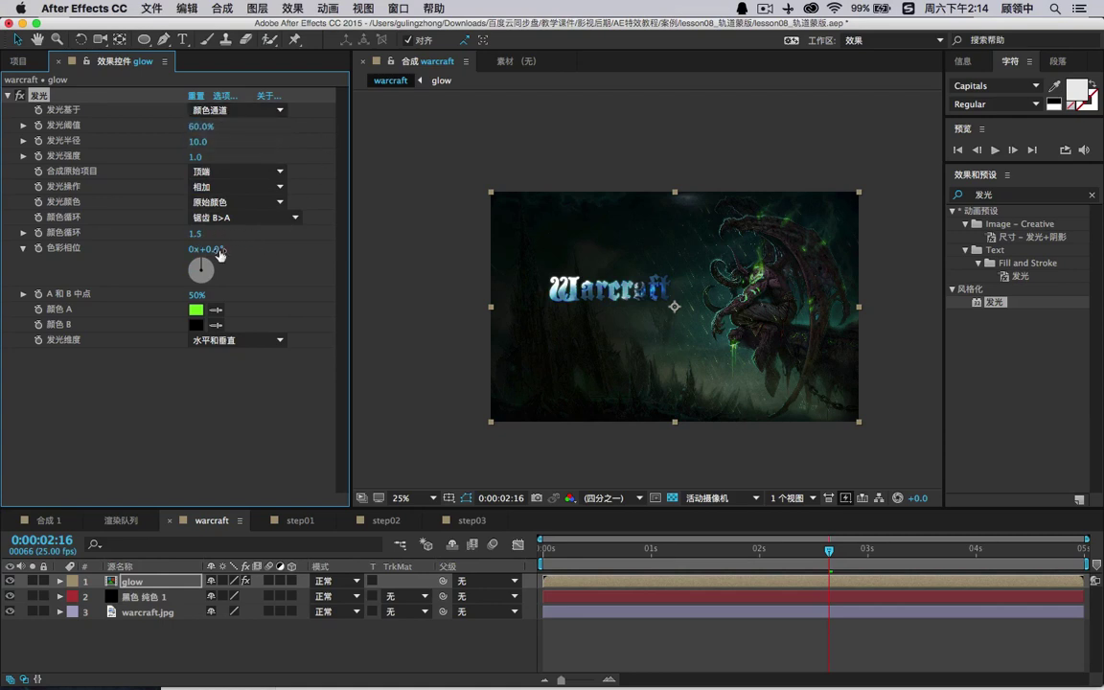
- Set 颜色 B of the 发光 effect to a bright turquoise with a hue of 174°
left_click(197, 325)
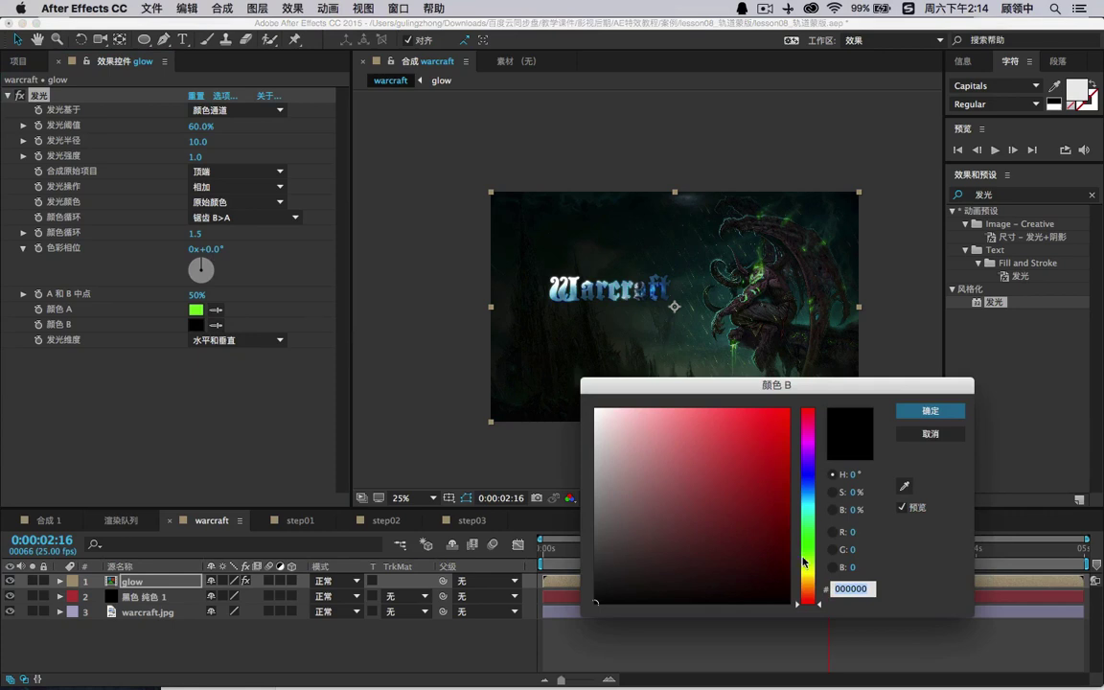
left_click(808, 511)
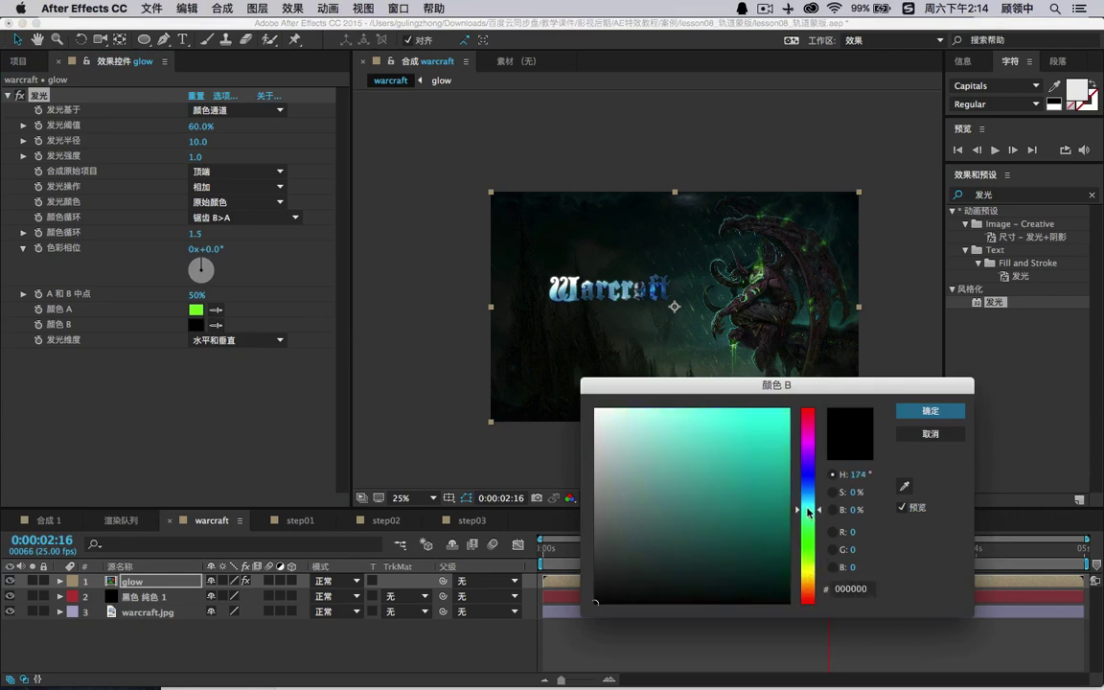
left_click(739, 434)
left_click(930, 410)
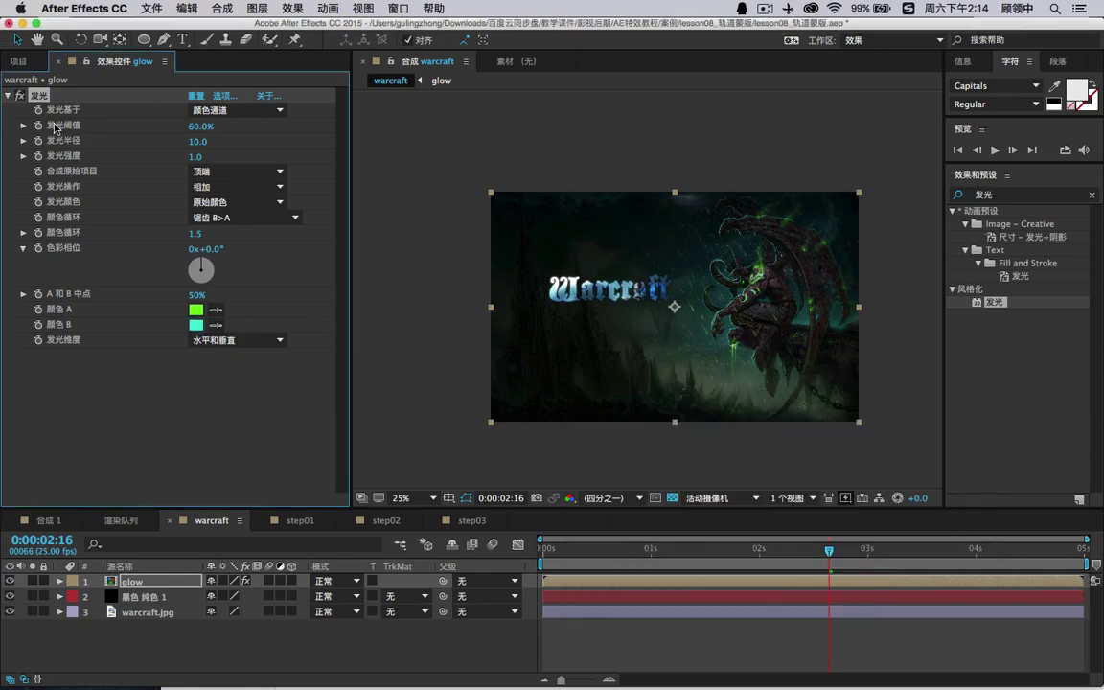
- Toggle the 发光 effect off and on to compare the Warcraft text with and without the glow
left_click(20, 96)
left_click(21, 96)
left_click(20, 96)
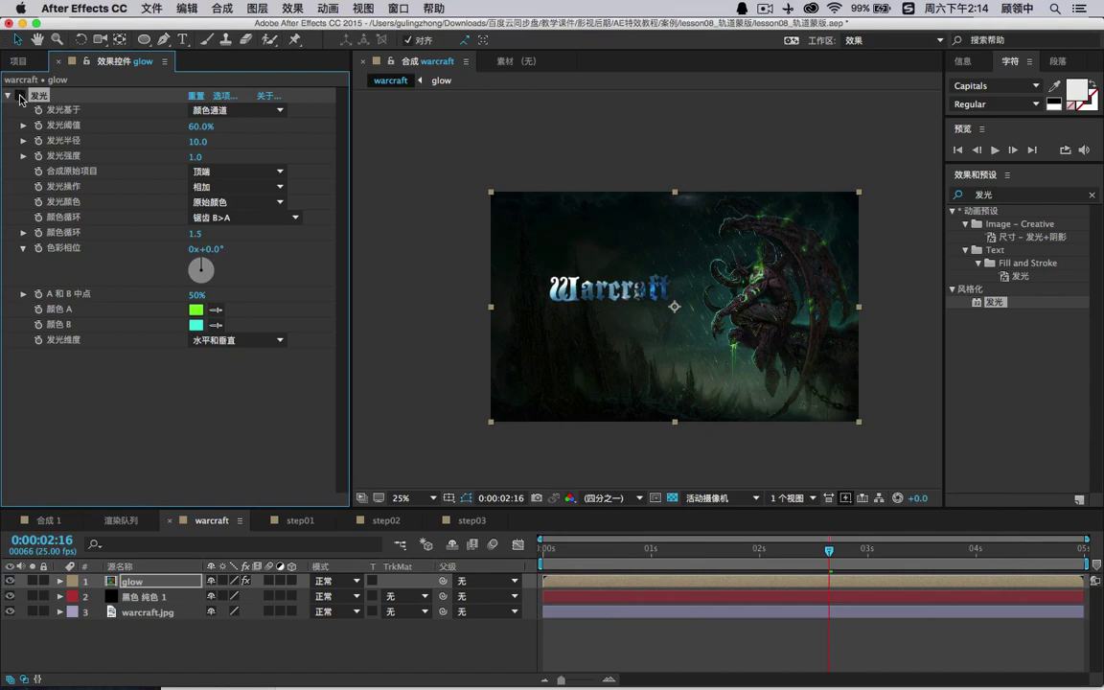
left_click(20, 96)
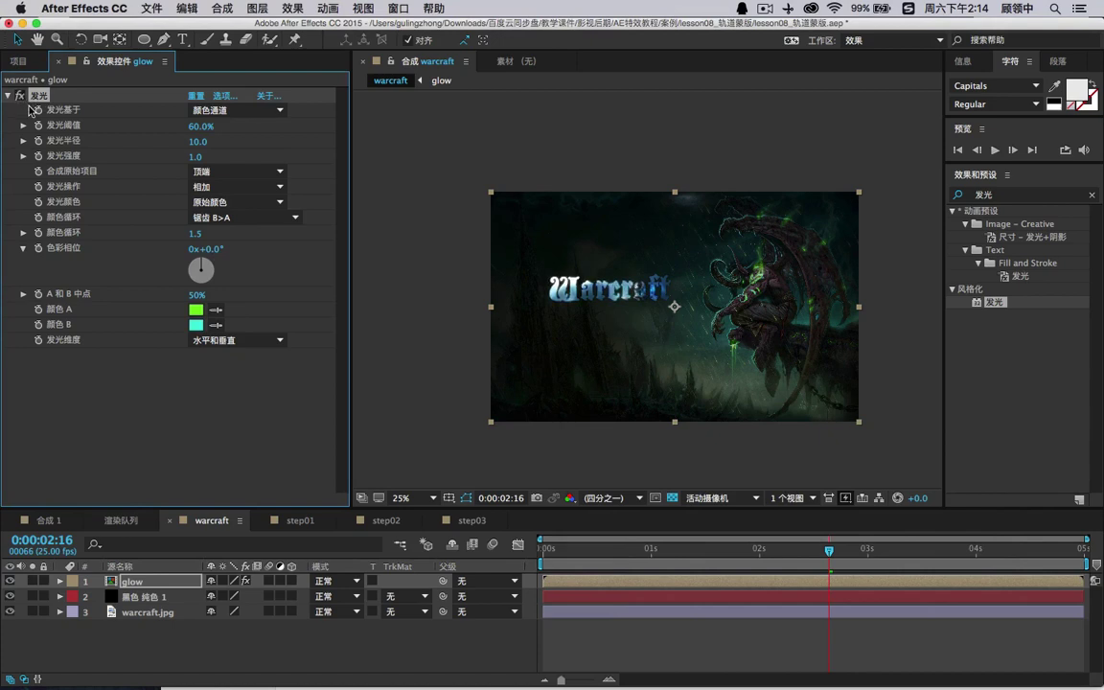
- Set 发光操作 to 强光, 色彩相位 to 128° and the 颜色循环 type to 三角形 A>B>A
left_click(199, 189)
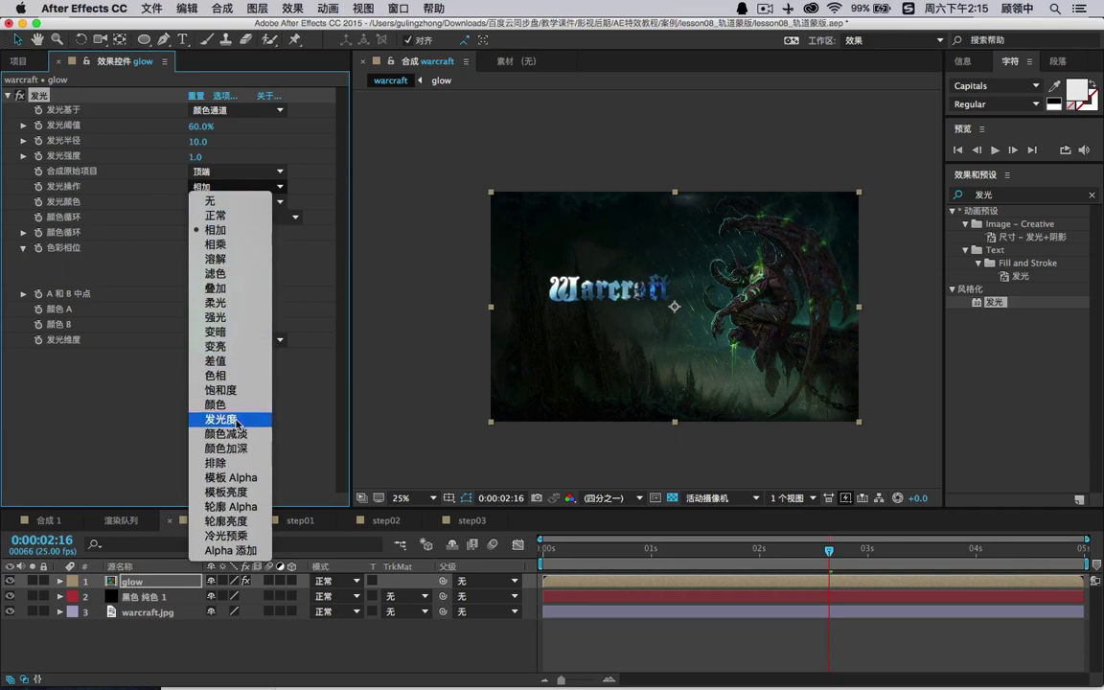
left_click(236, 319)
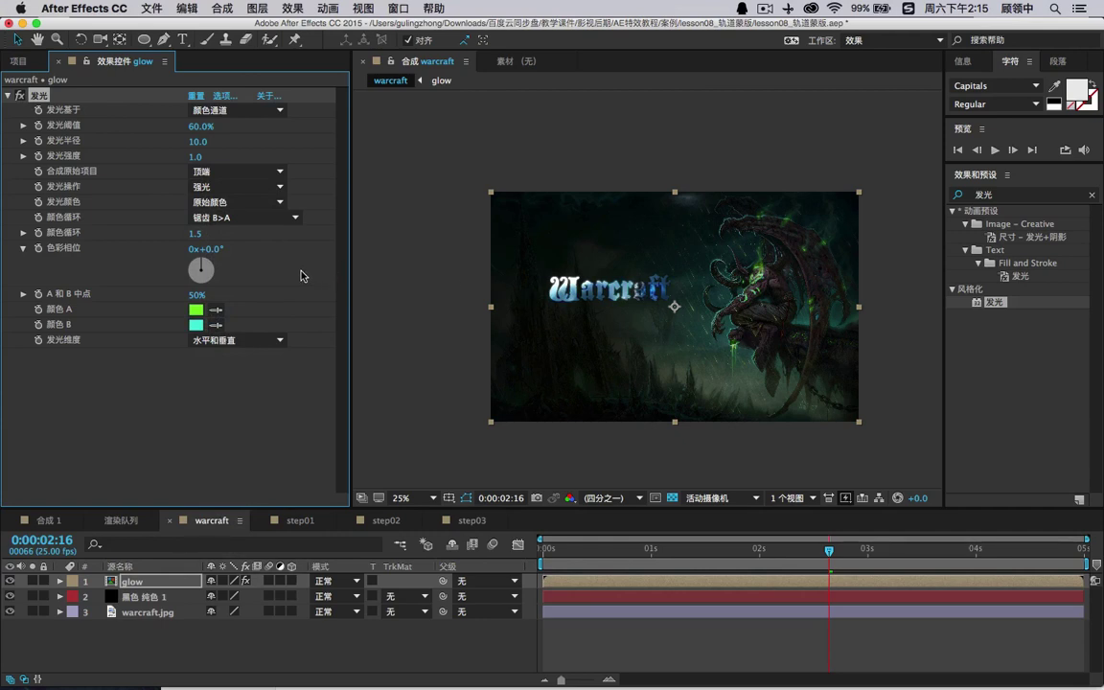
left_click_drag(200, 265, 207, 277)
left_click(240, 218)
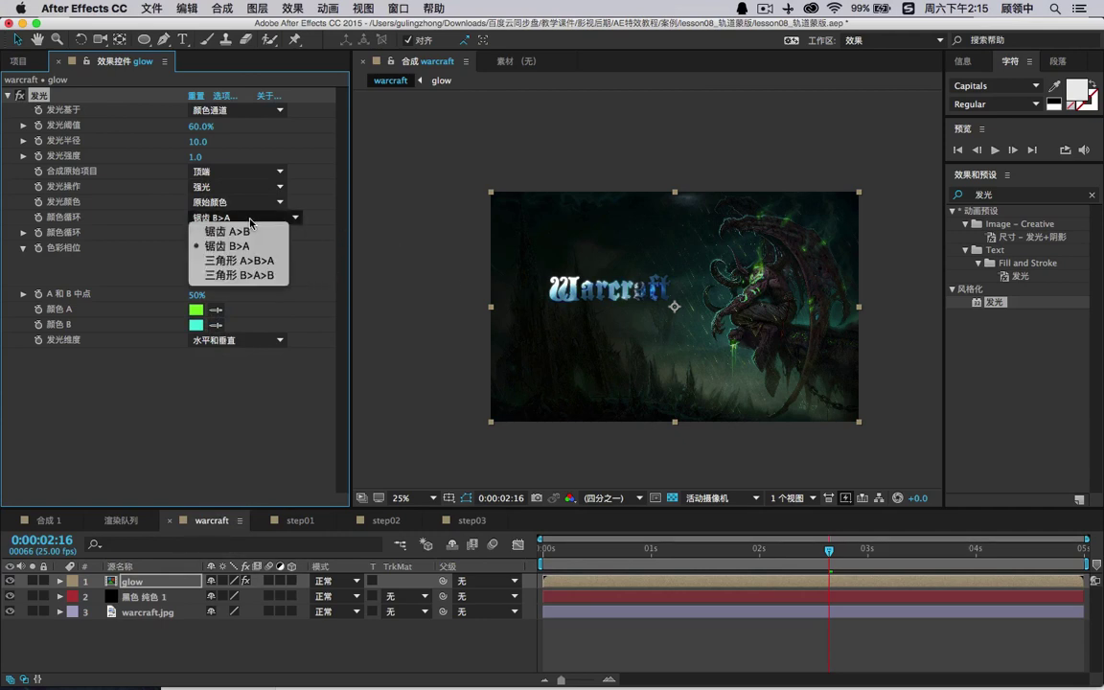
left_click(257, 261)
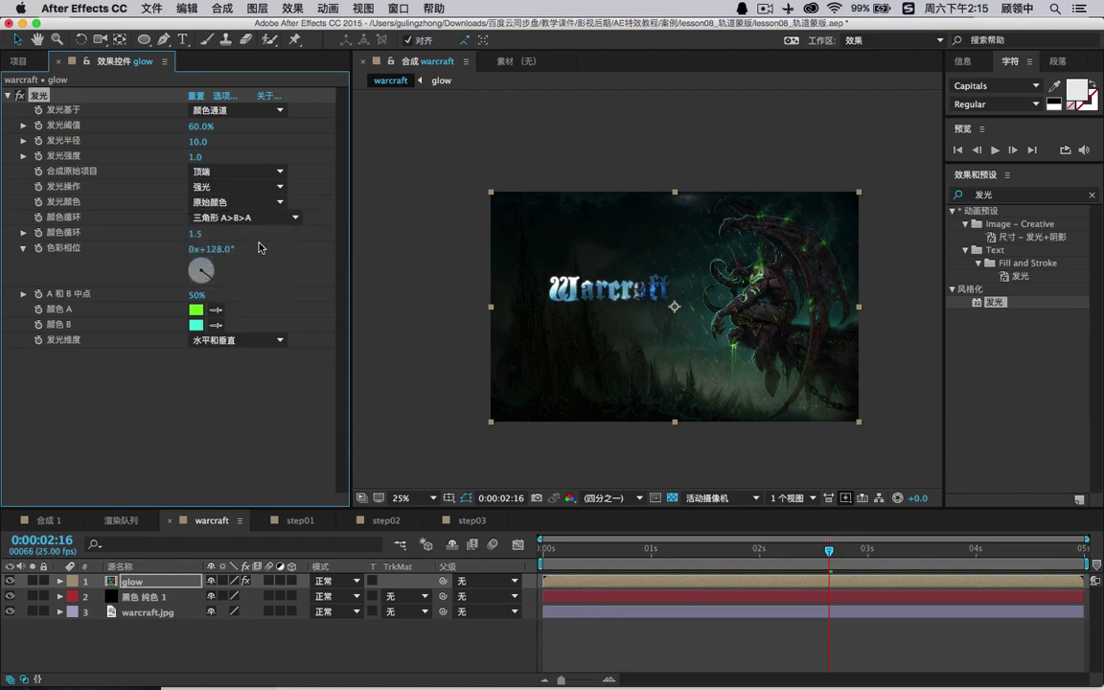
- Set the glow's 发光强度 to 1.1, 发光半径 to 17.0 and 发光阈值 to 18.4%
left_click(235, 171)
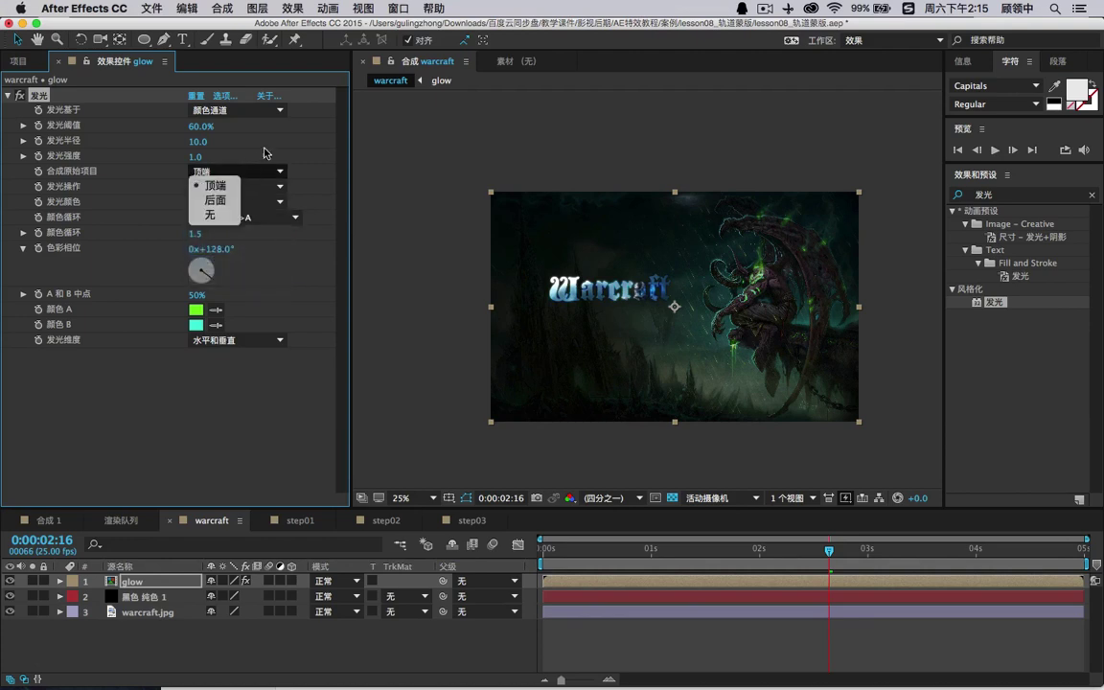
left_click(207, 173)
left_click_drag(199, 159, 235, 156)
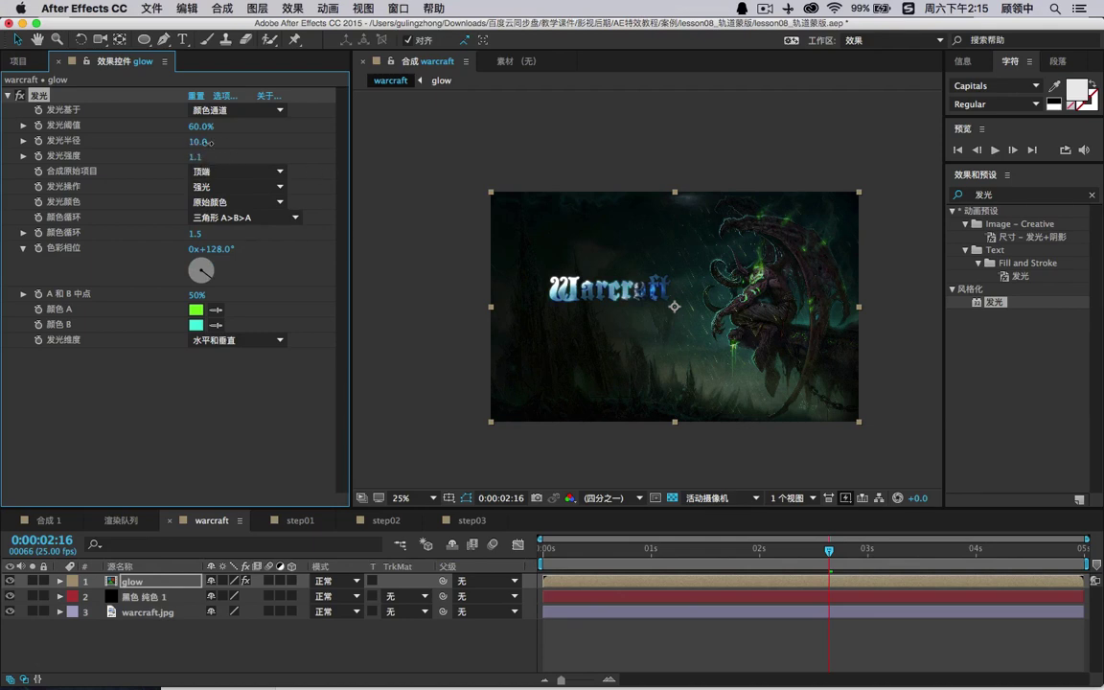
left_click_drag(208, 142, 122, 125)
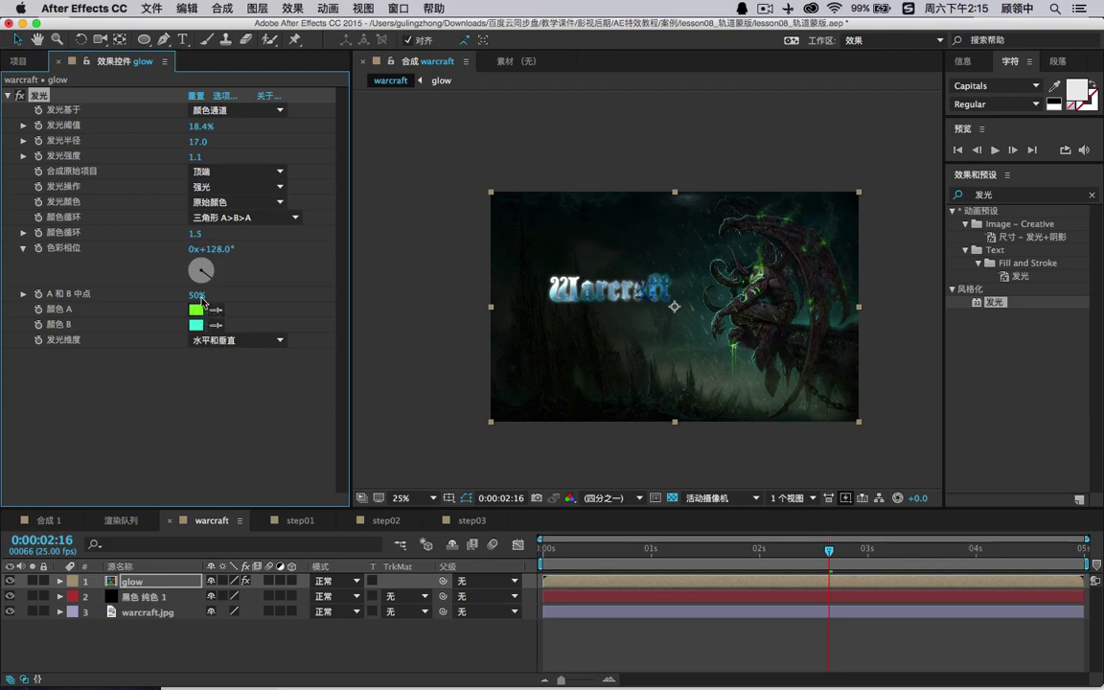
- Set A 和 B 中点 to 65% and toggle the 发光 effect off and on to compare the text
left_click(23, 295)
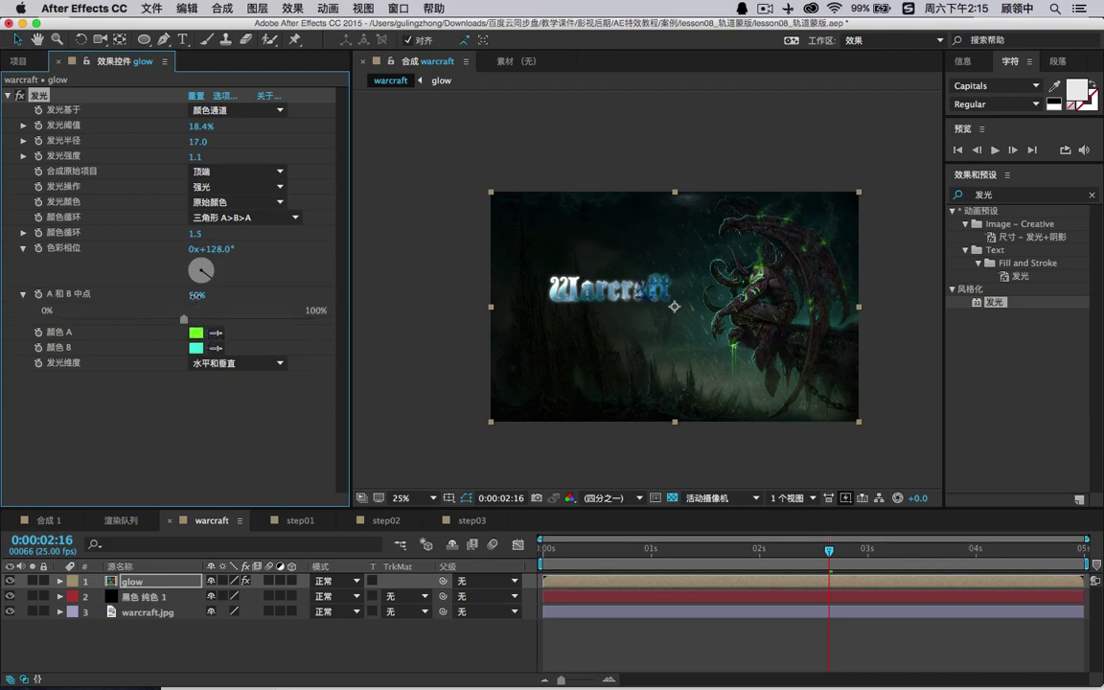
left_click_drag(195, 294, 274, 268)
left_click(18, 96)
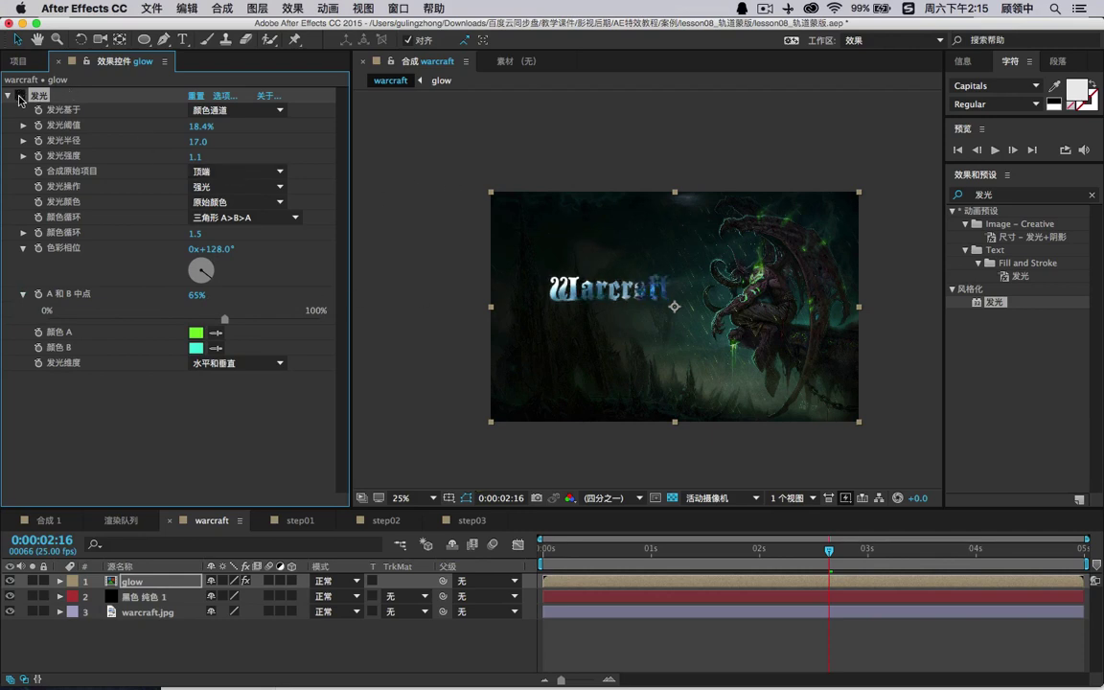
left_click(18, 96)
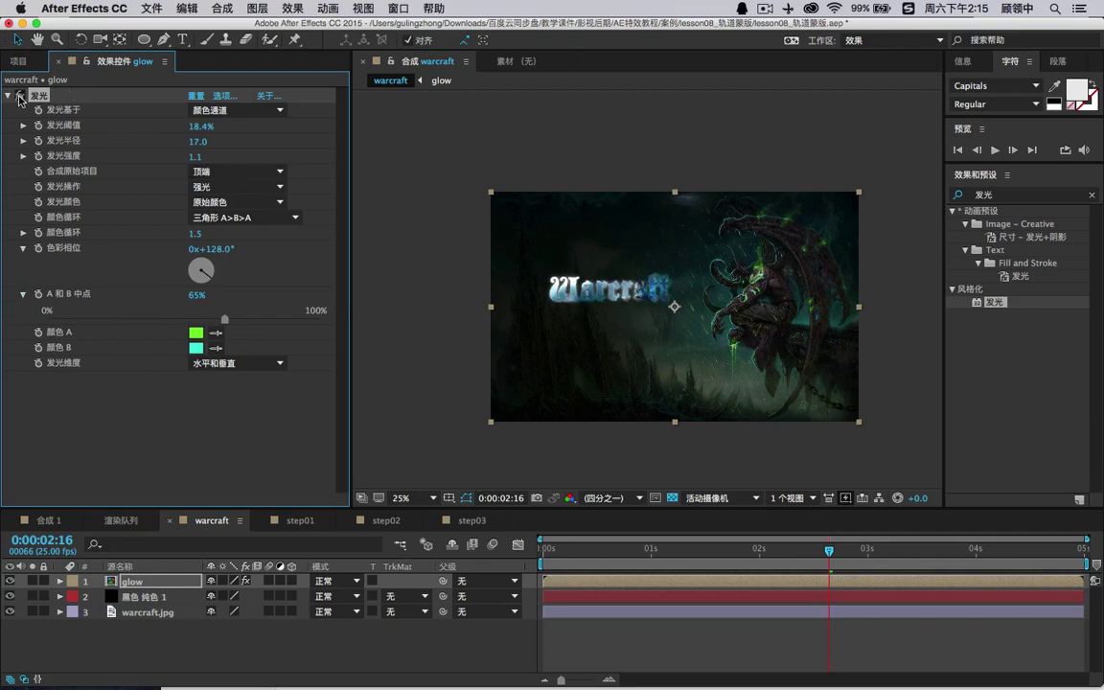
- Set 发光操作 to 无, 发光基于 to Alpha 通道 and 发光颜色 to A 和 B 颜色
left_click(236, 188)
left_click(221, 180)
left_click(245, 110)
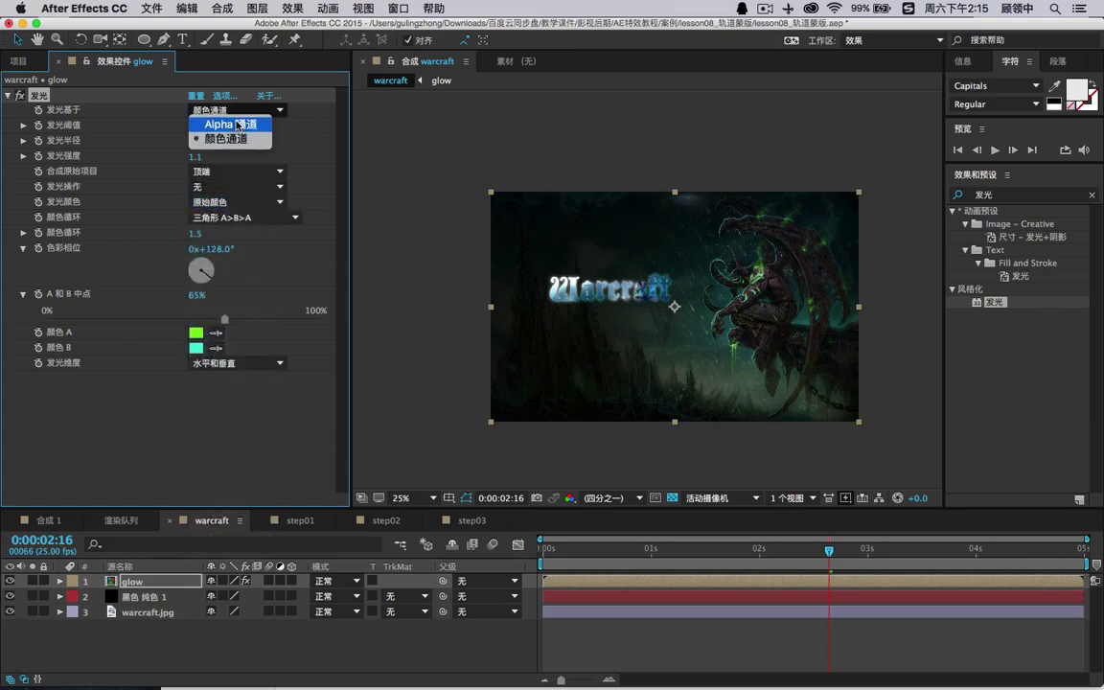
left_click(238, 125)
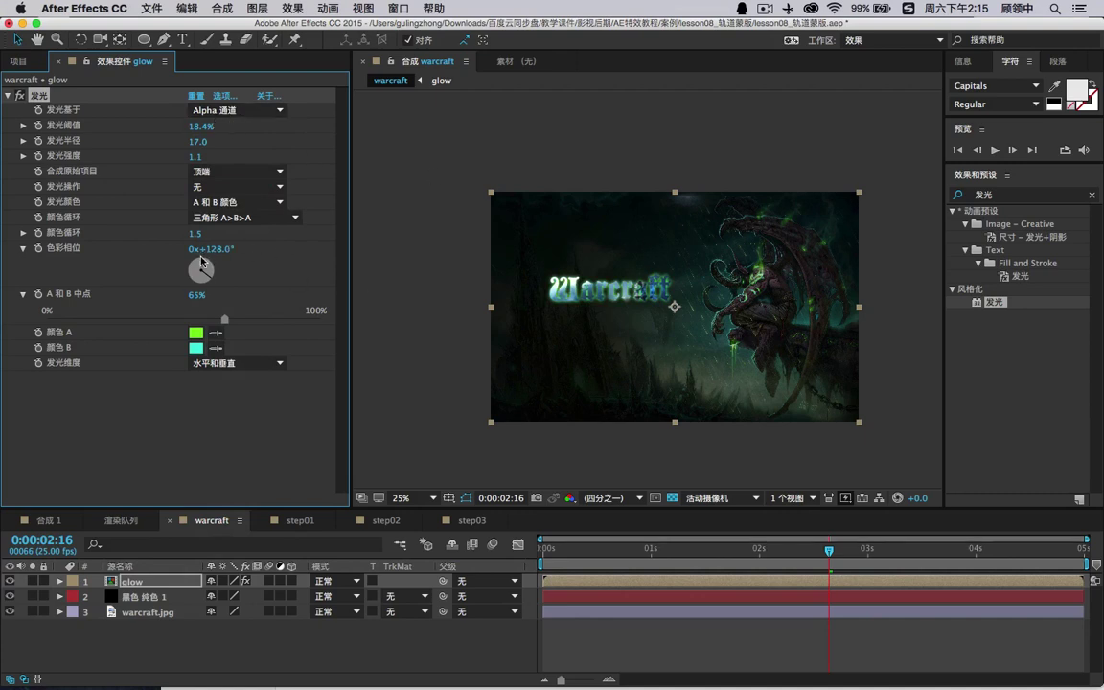
- Set 发光阈值 to 6.7% and 发光半径 to 14.0, and toggle the effect to compare the glow
mouse_move(197, 126)
left_mouse_down()
mouse_move(162, 141)
mouse_move(206, 141)
mouse_move(216, 125)
mouse_move(187, 115)
mouse_move(193, 141)
left_mouse_up()
left_click(19, 94)
left_click(19, 93)
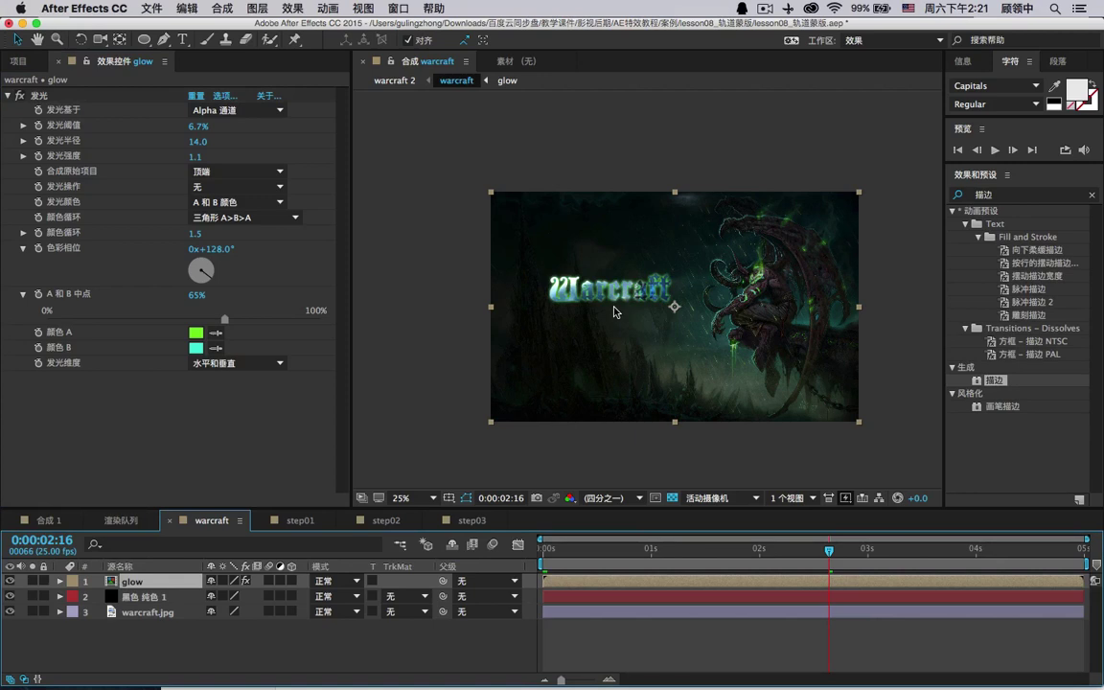
left_click(165, 604, "shift")
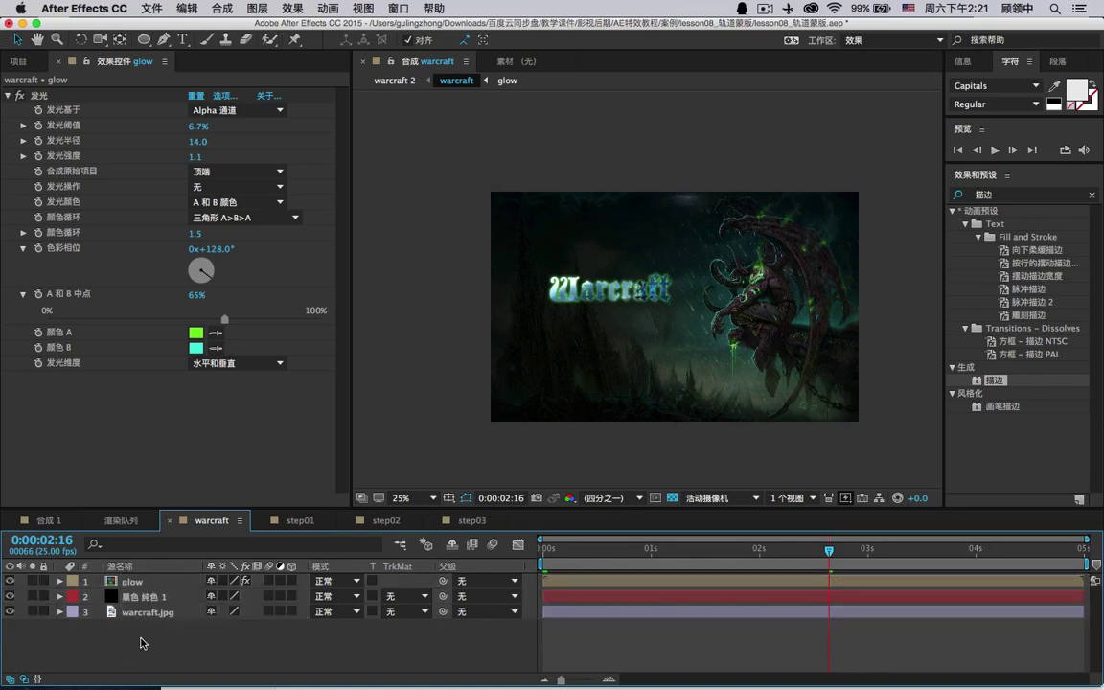
right_click(141, 633)
mouse_move(182, 541)
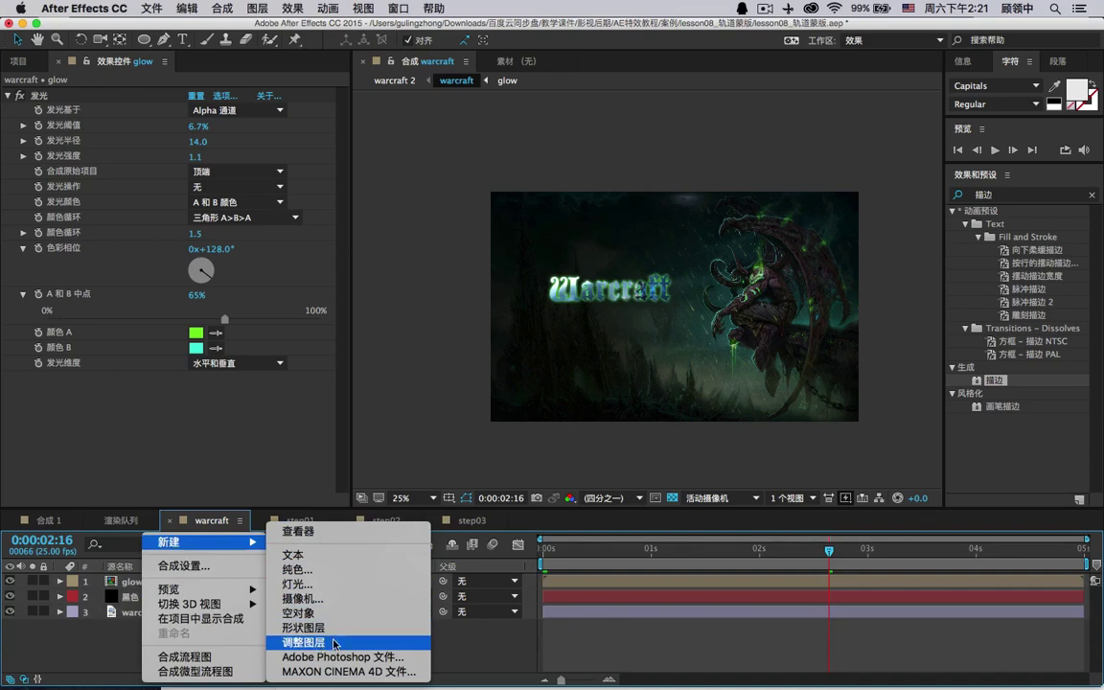
left_click(77, 587)
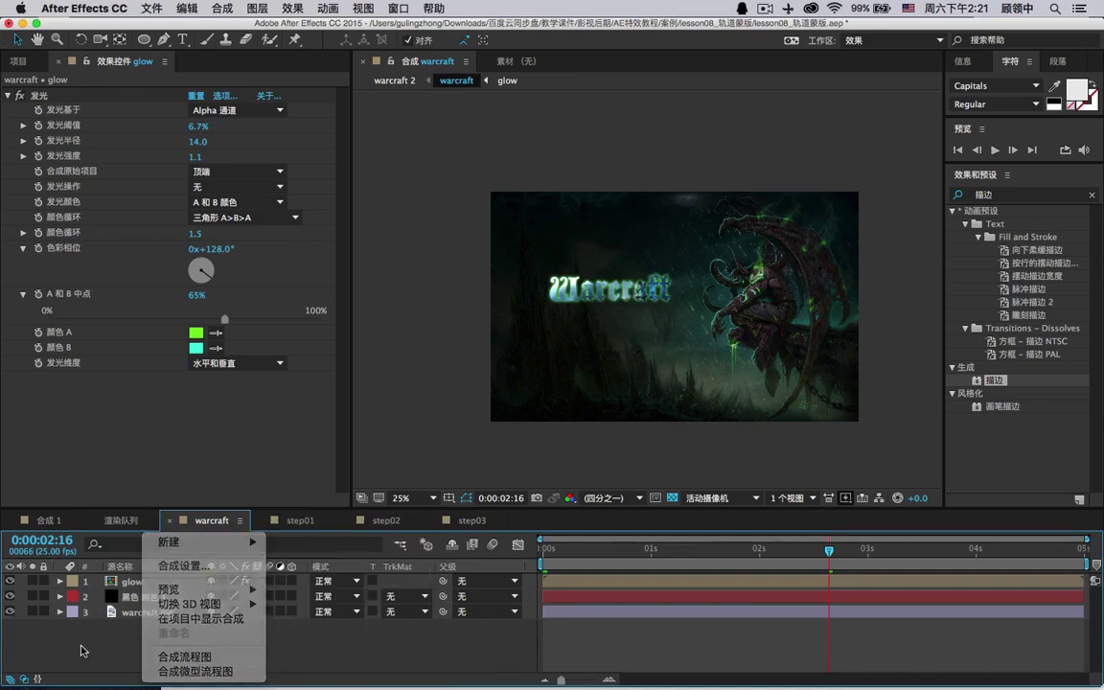
- Pre-compose the glow, 黑色 纯色 1 and warcraft.jpg layers into a new composition named 调色
left_click(134, 582)
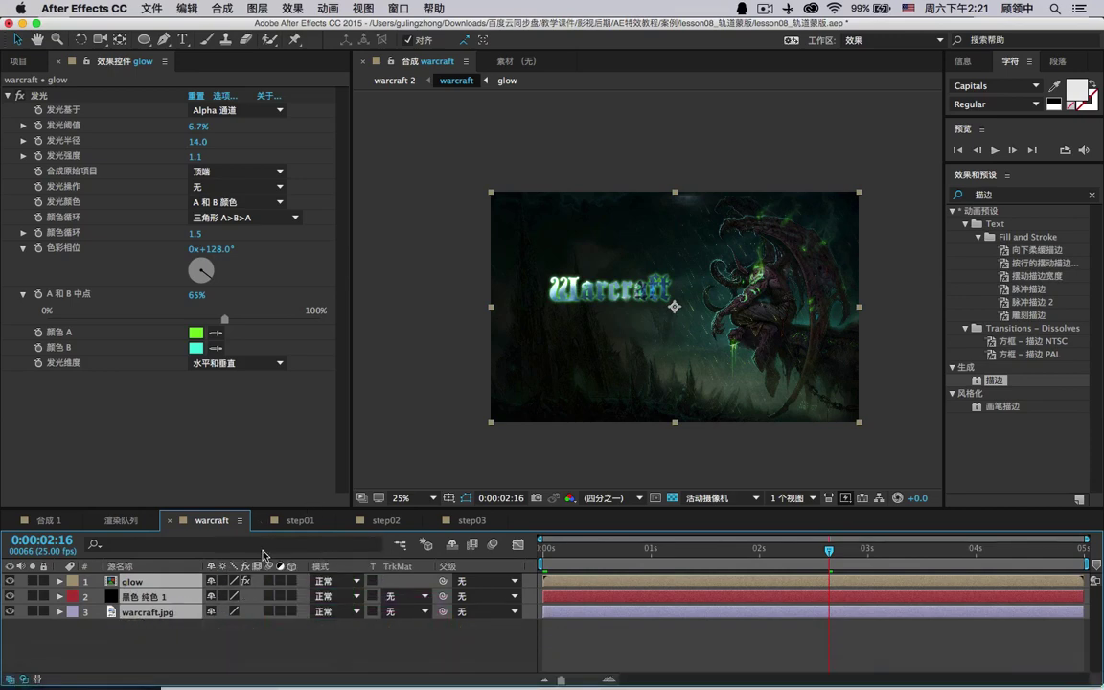
key("super+shift+c")
left_click(493, 275)
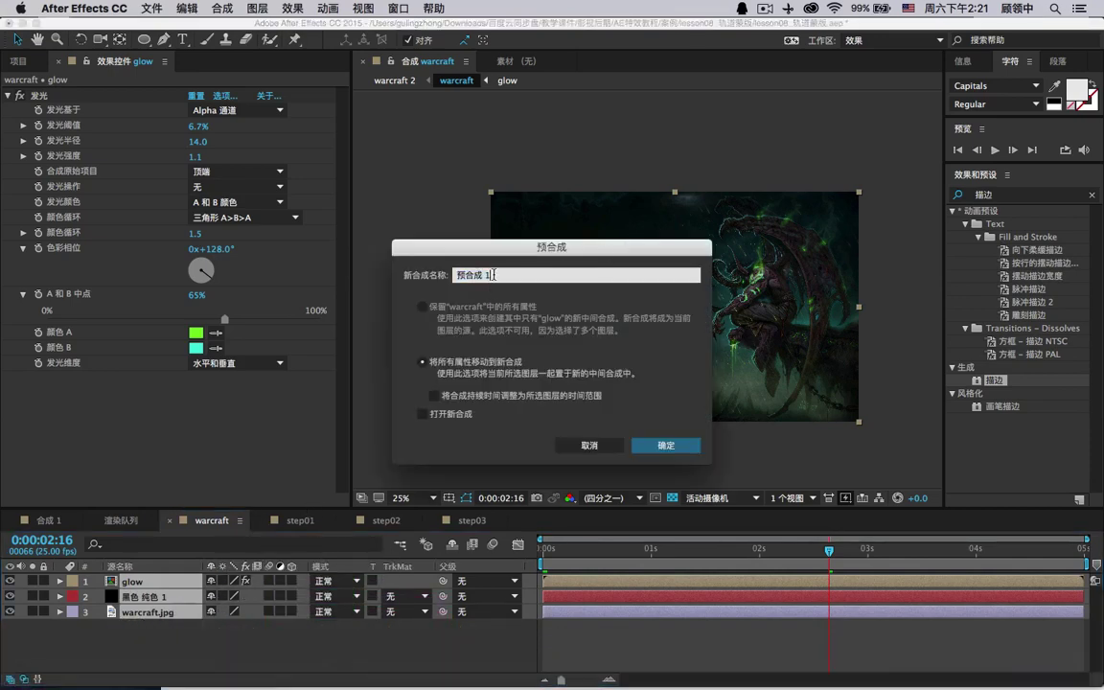
triple_click(567, 272)
type("t")
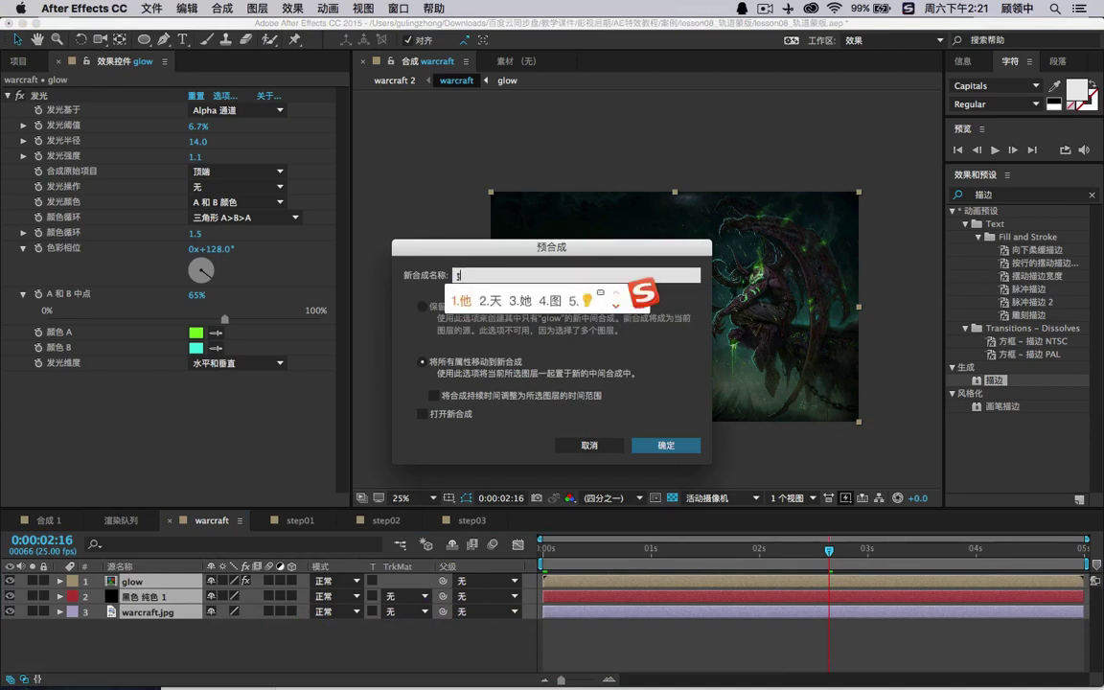
type("iaose")
key("space")
key("Return")
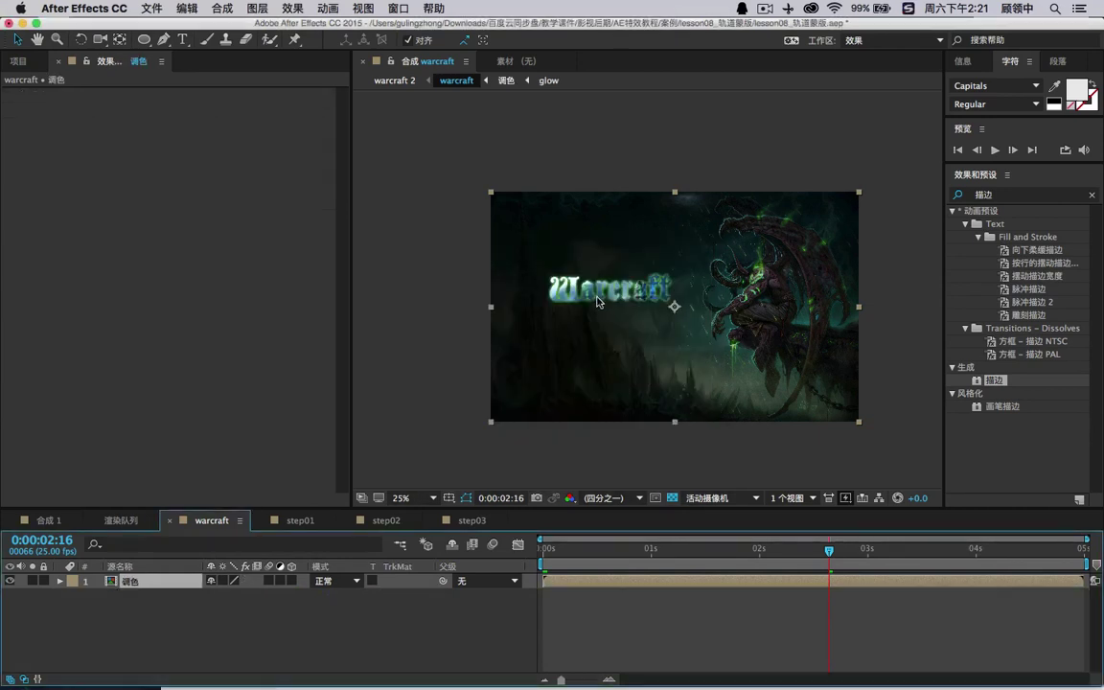
- Open the 调色 composition from the project to examine its nested layers, and return to the warcraft composition
left_click(21, 62)
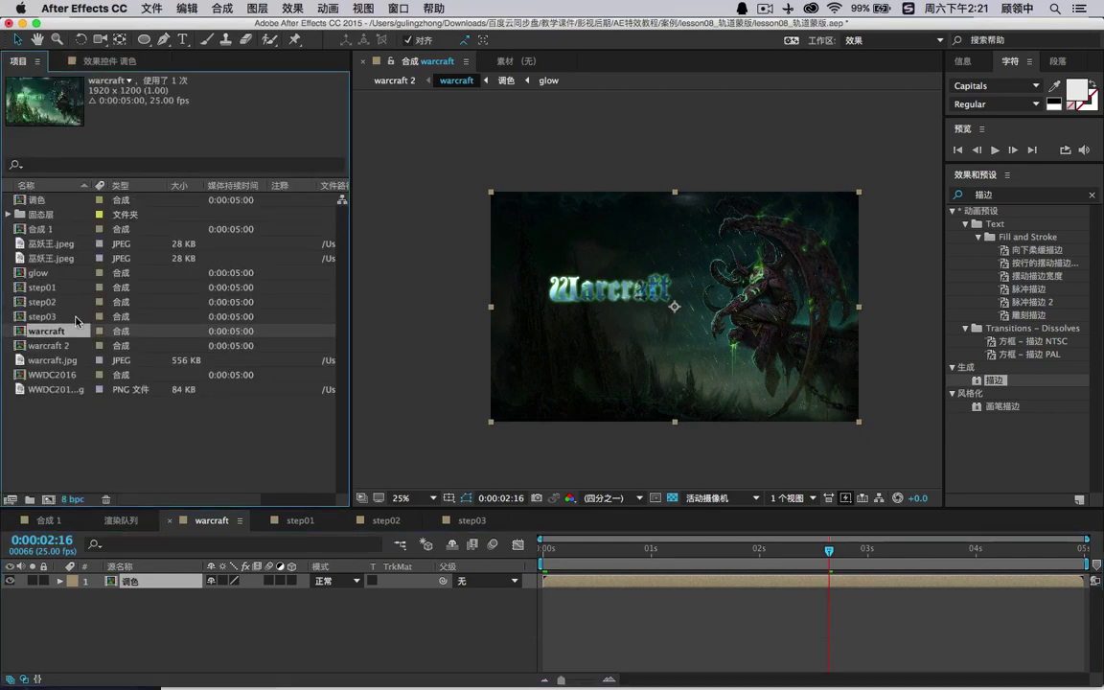
left_click(38, 200)
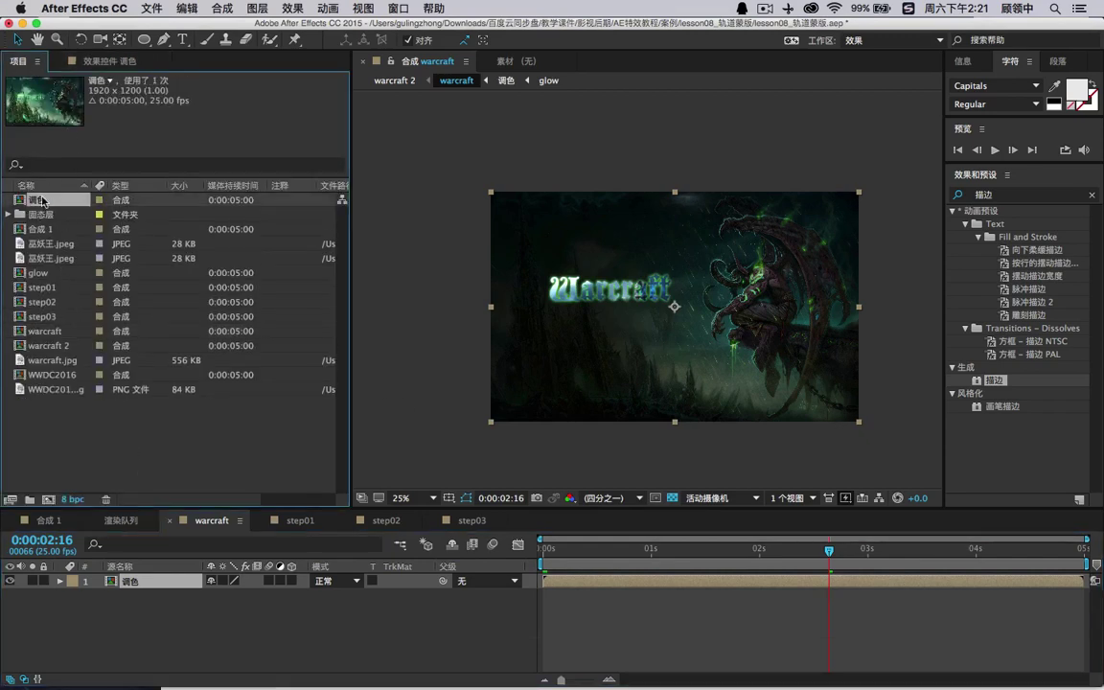
double_click(43, 202)
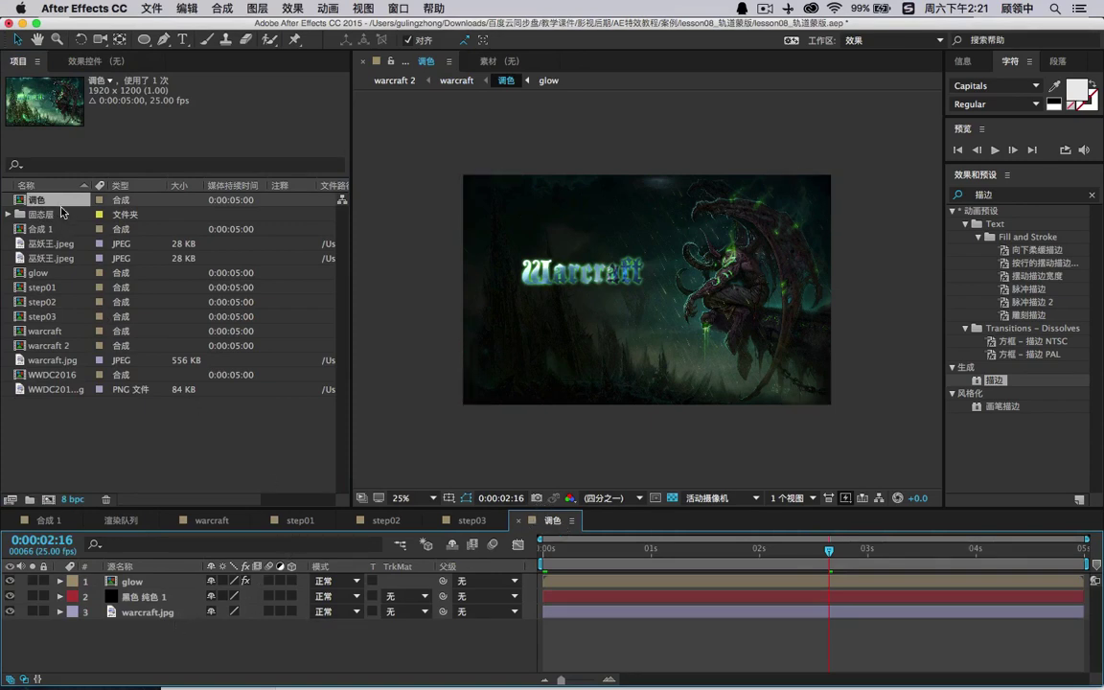
left_click(222, 521)
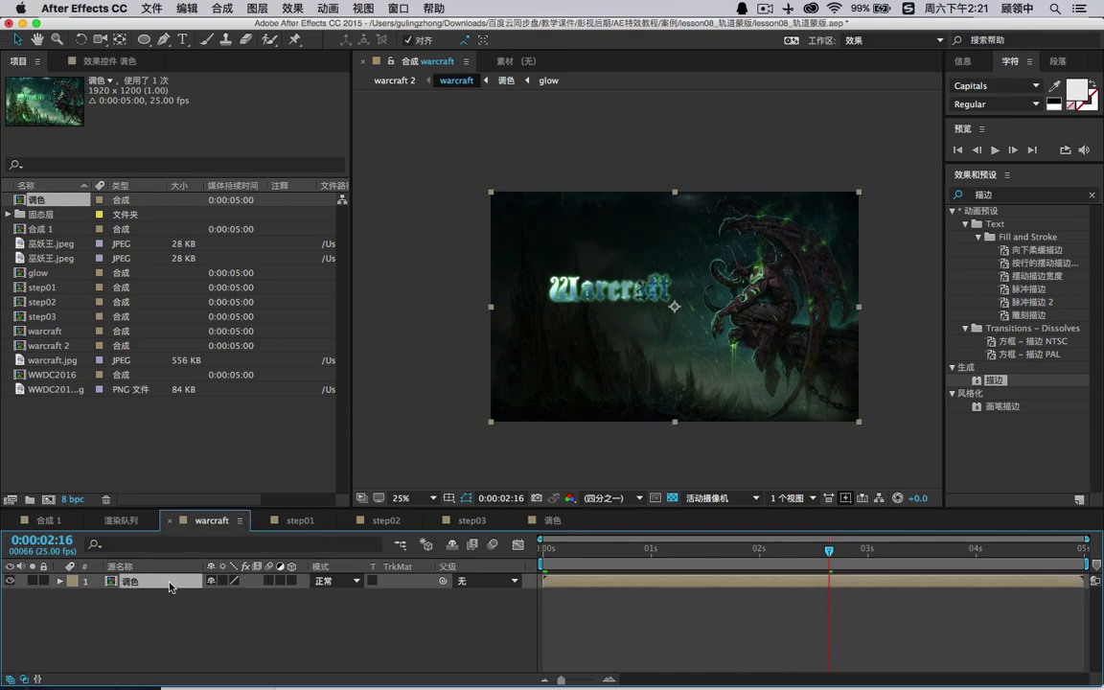
- Search the effects for 曲线 and apply the 颜色校正 曲线 effect to the 调色 layer in warcraft
left_click(959, 192)
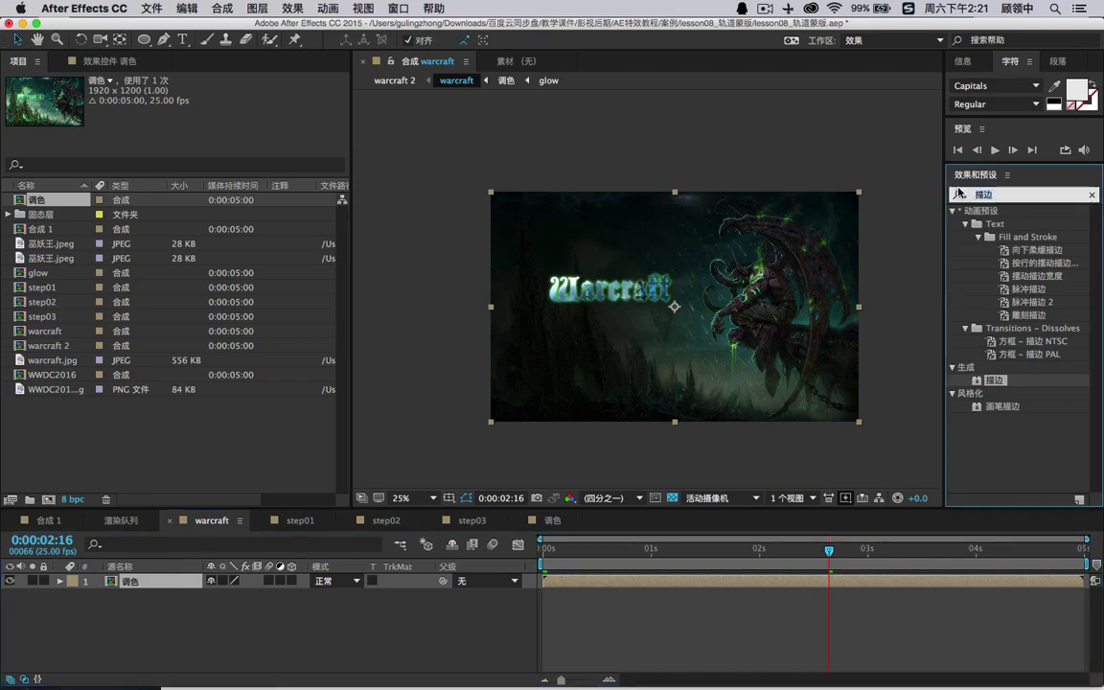
type("曲线")
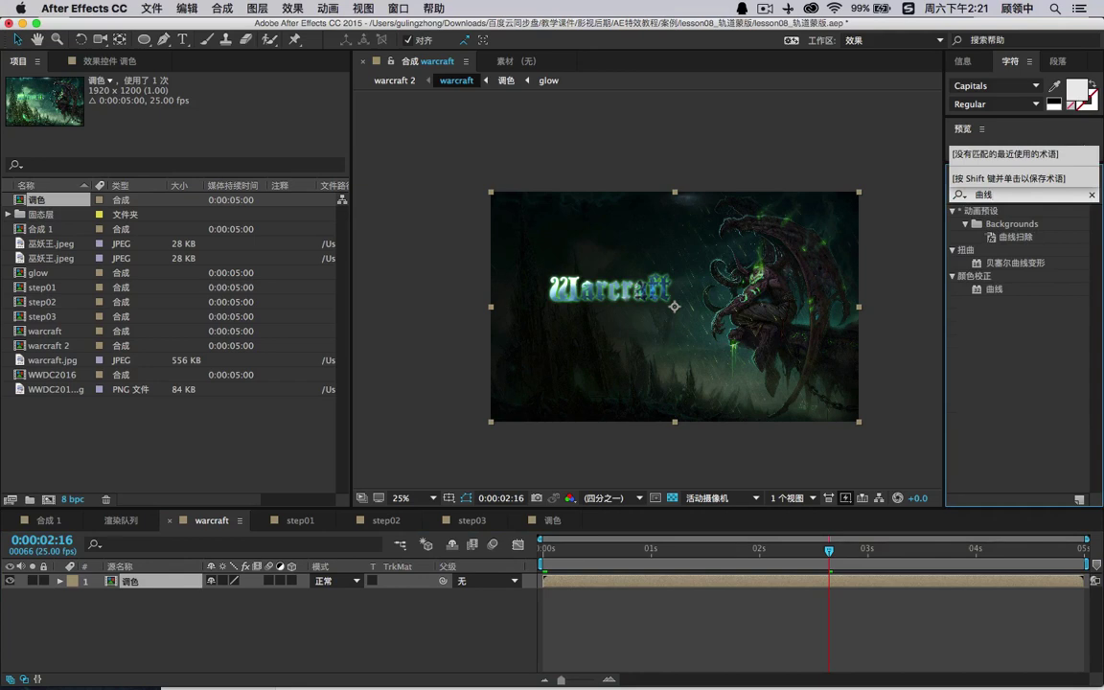
left_click_drag(996, 288, 684, 303)
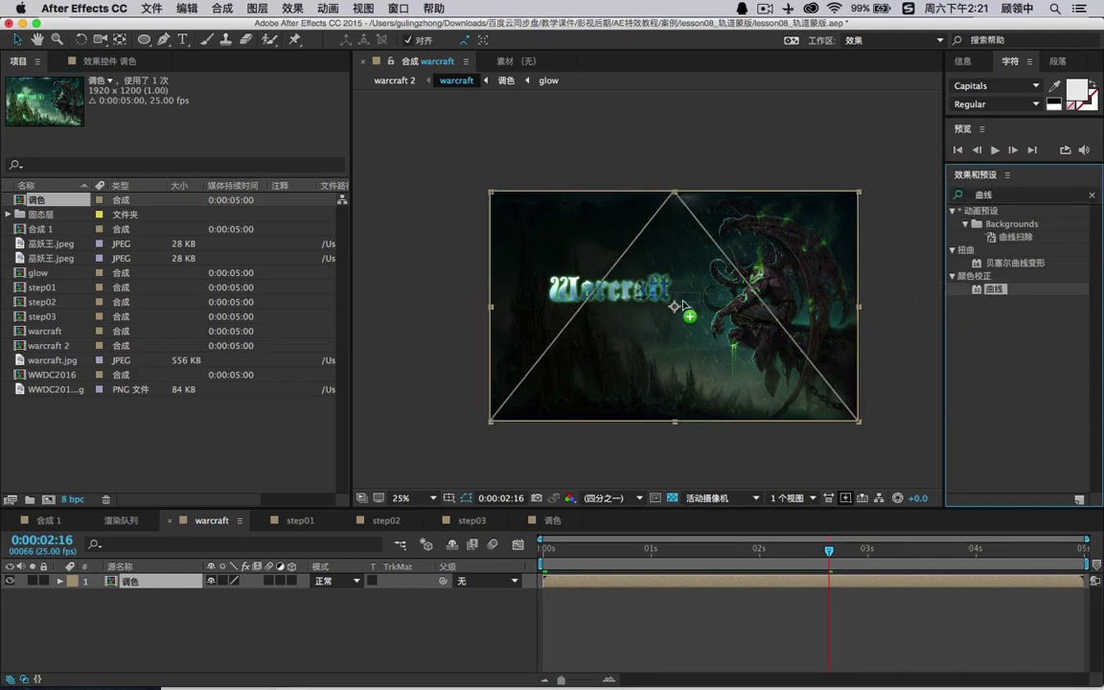
- Apply 曲线 to the 调色 layer and bend the RGB curve into a gentle S, with brighter highlights and darker shadows
left_click_drag(684, 304, 669, 303)
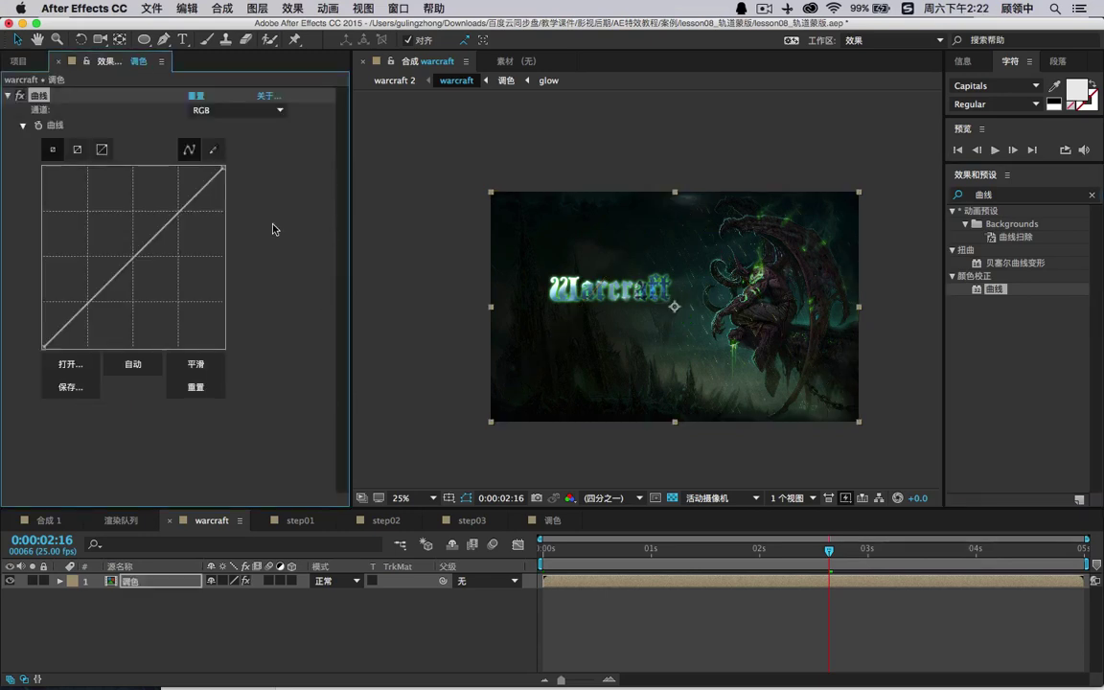
mouse_move(162, 238)
left_mouse_down()
mouse_move(150, 228)
mouse_move(173, 254)
mouse_move(160, 221)
left_mouse_up()
left_click(211, 112)
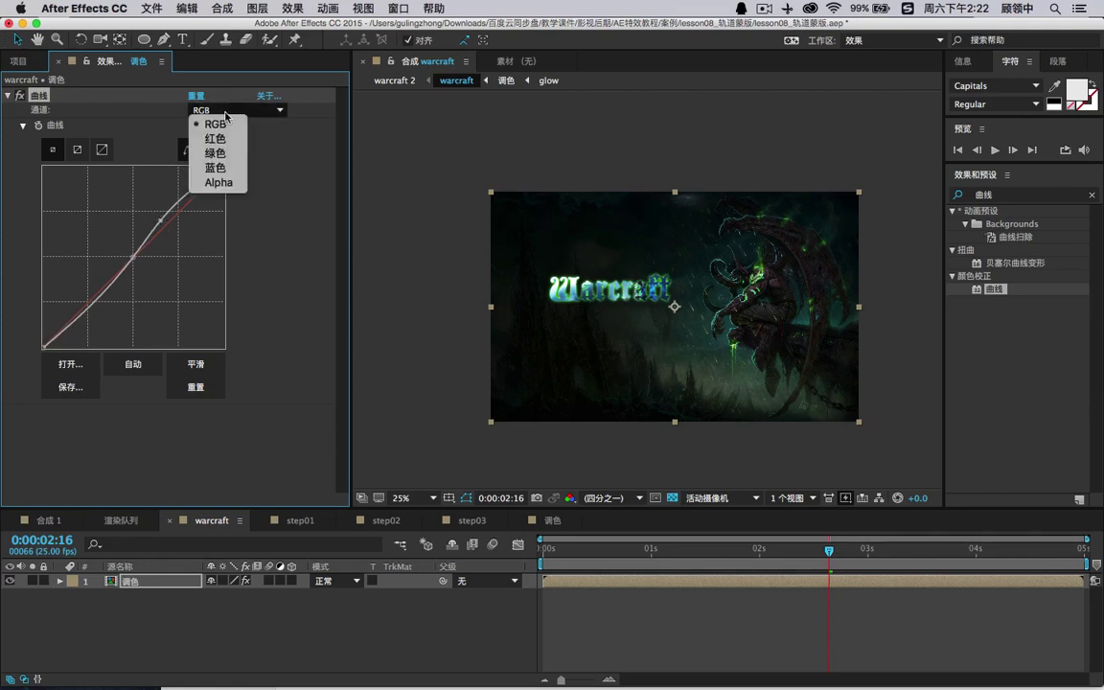
left_click(202, 138)
key("super+z")
key("super+z")
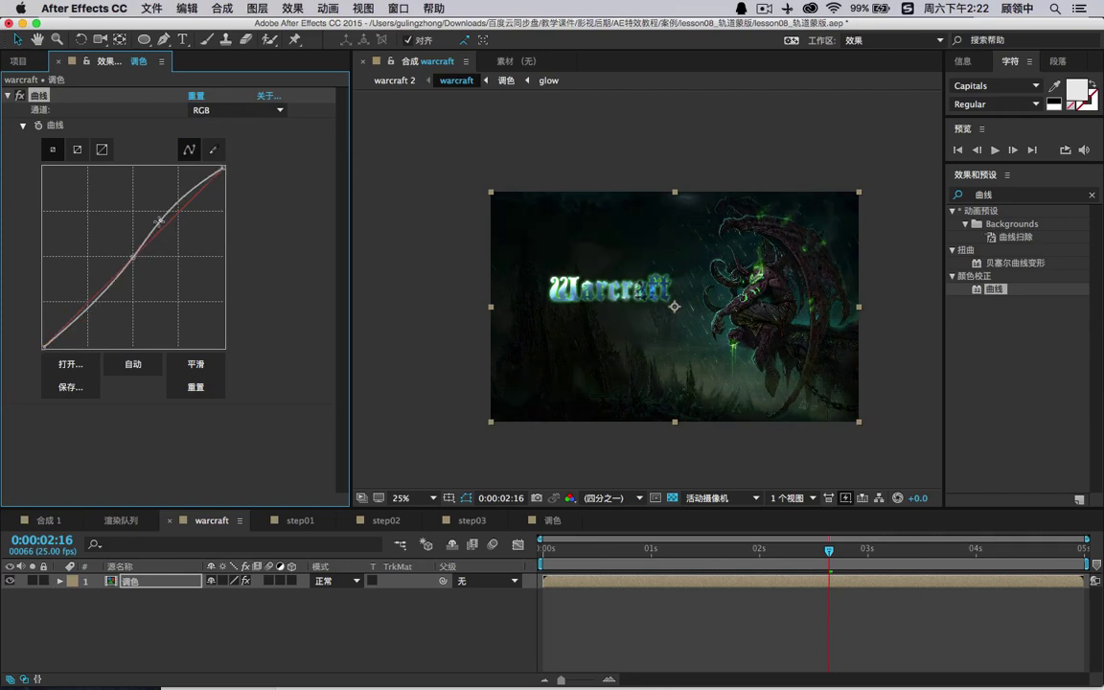
- Lower the midtones of the 红色 channel curve to reduce red in the 调色 layer
left_click(227, 111)
left_click(201, 136)
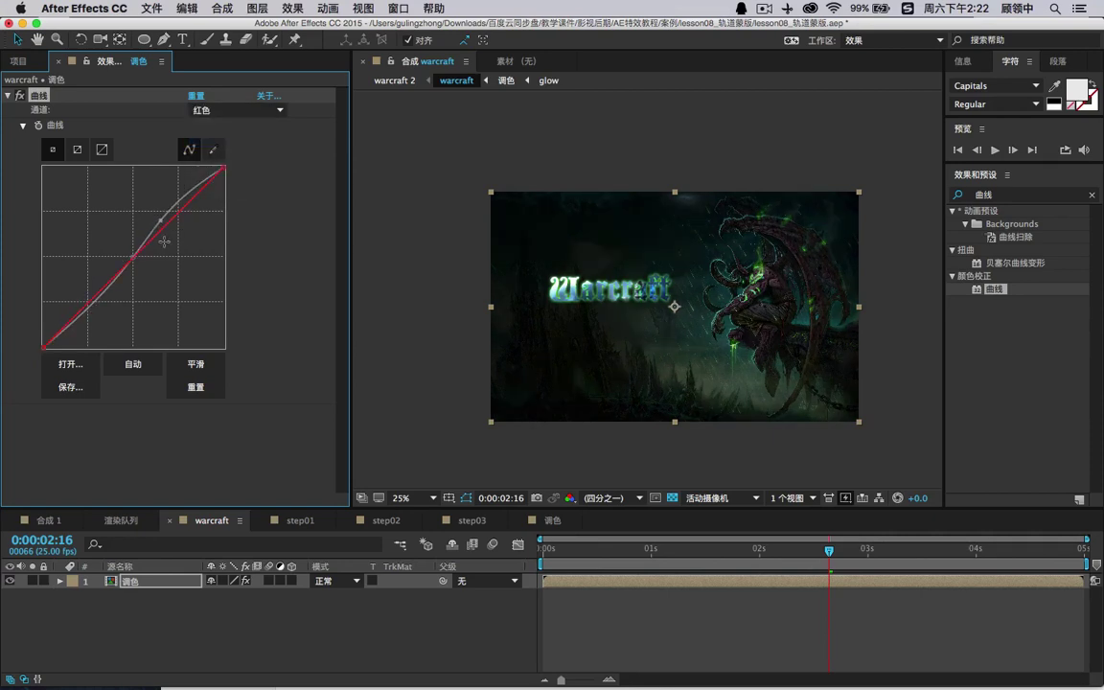
left_click_drag(139, 254, 148, 272)
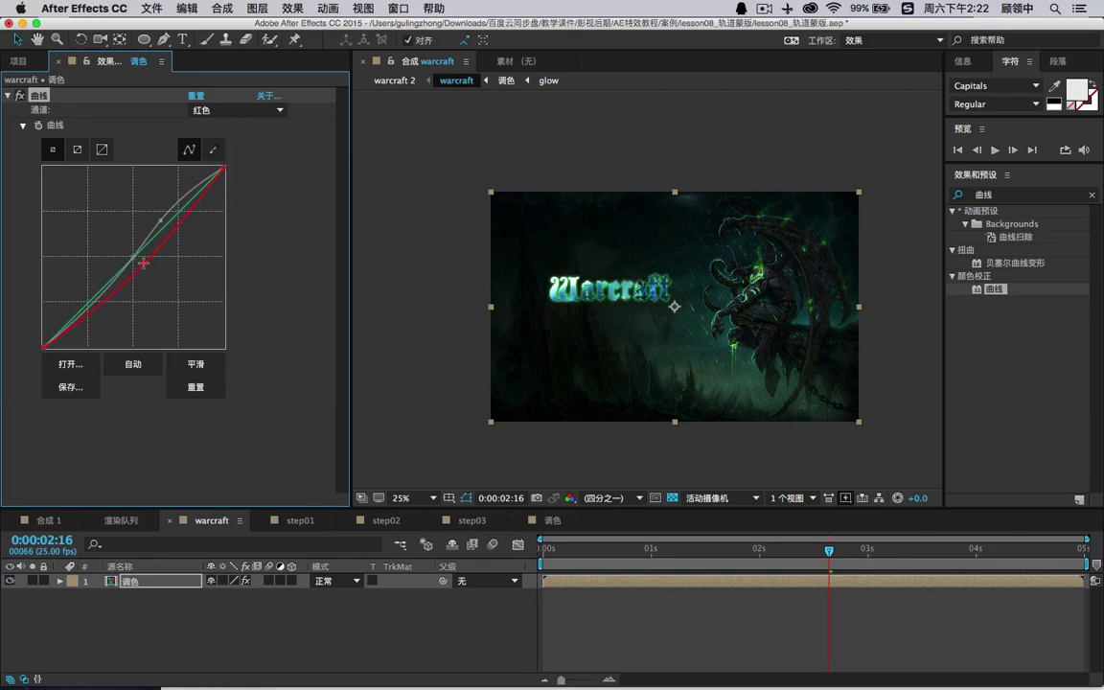
- Raise the midtones of the 绿色 and 蓝色 channel curves to push the image towards green and blue
left_click(216, 110)
left_click(218, 154)
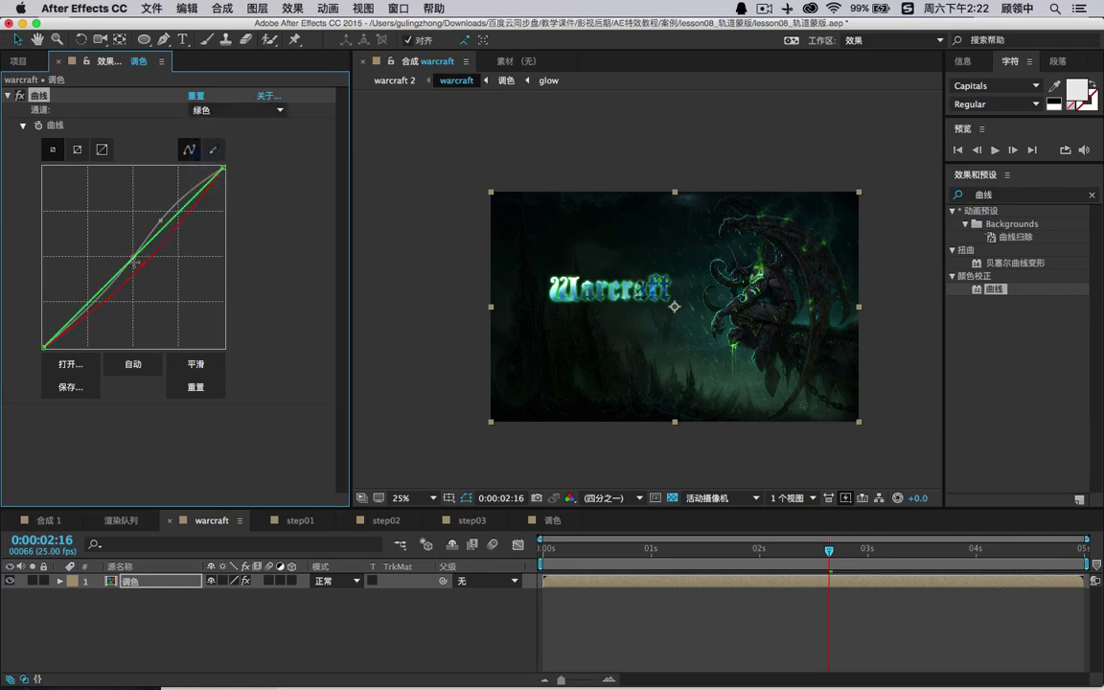
mouse_move(121, 233)
left_mouse_down()
mouse_move(132, 254)
mouse_move(149, 255)
mouse_move(131, 214)
left_mouse_up()
left_click(248, 111)
left_click(218, 169)
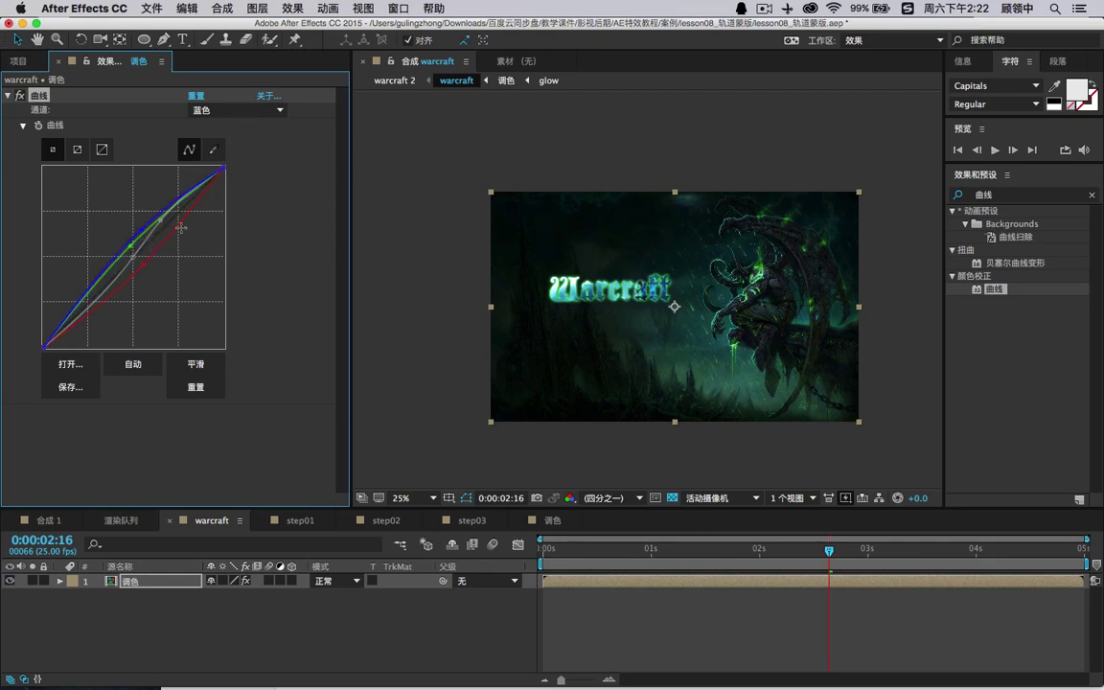
- Toggle the 曲线 effect off and on repeatedly to compare the color correction, deselect the layer and return to the project items
left_click(19, 96)
left_click(19, 96)
left_click(20, 96)
left_click(19, 96)
left_click(19, 96)
left_click(19, 96)
left_click(19, 96)
left_click(19, 96)
left_click(19, 96)
left_click(19, 96)
left_click(377, 252)
left_click(19, 60)
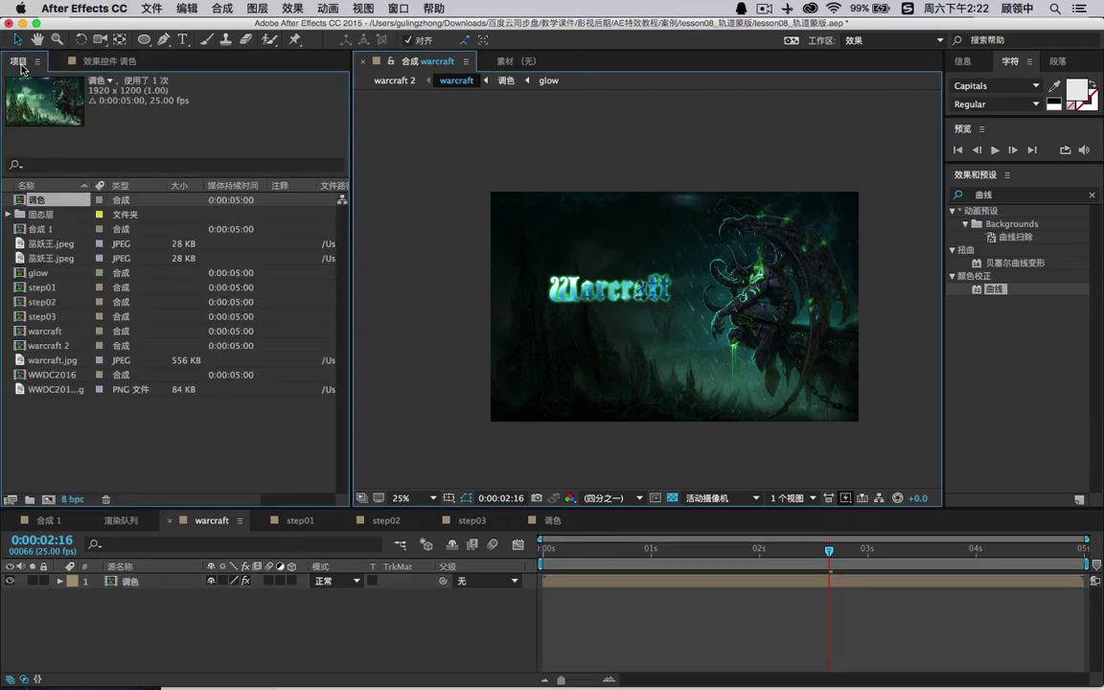